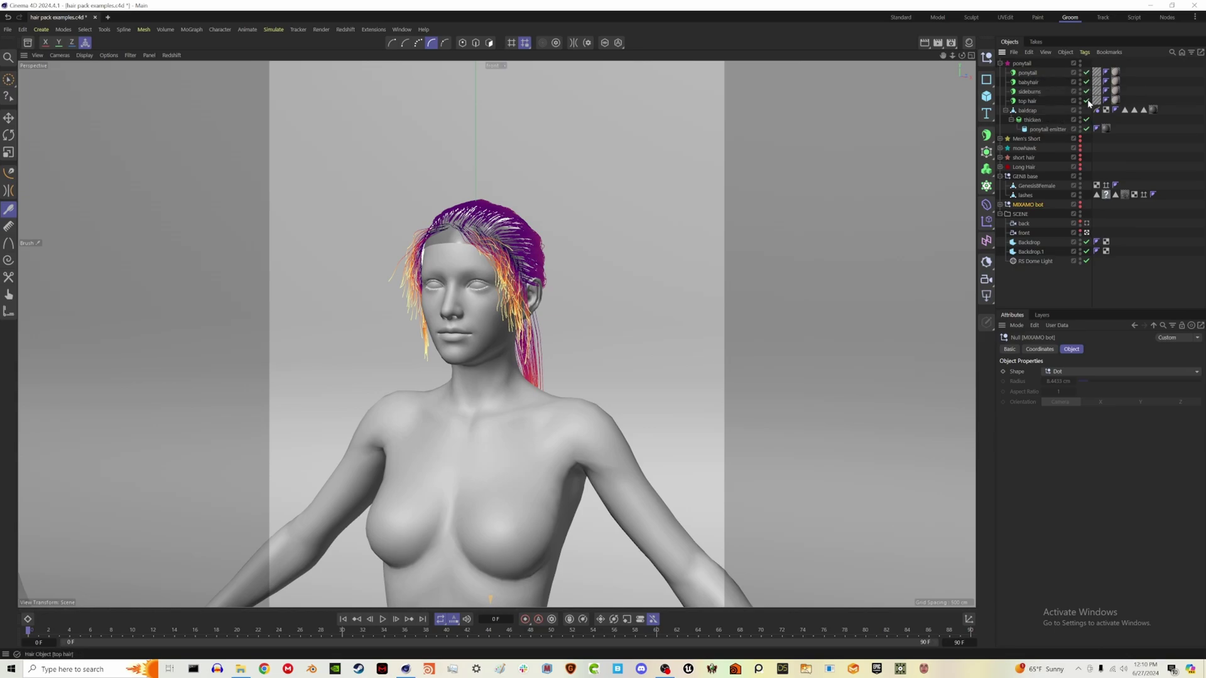
Step: Add a Shrink Wrap deformer under the baldcap and set Genesis8Female as its target object
click(1027, 83)
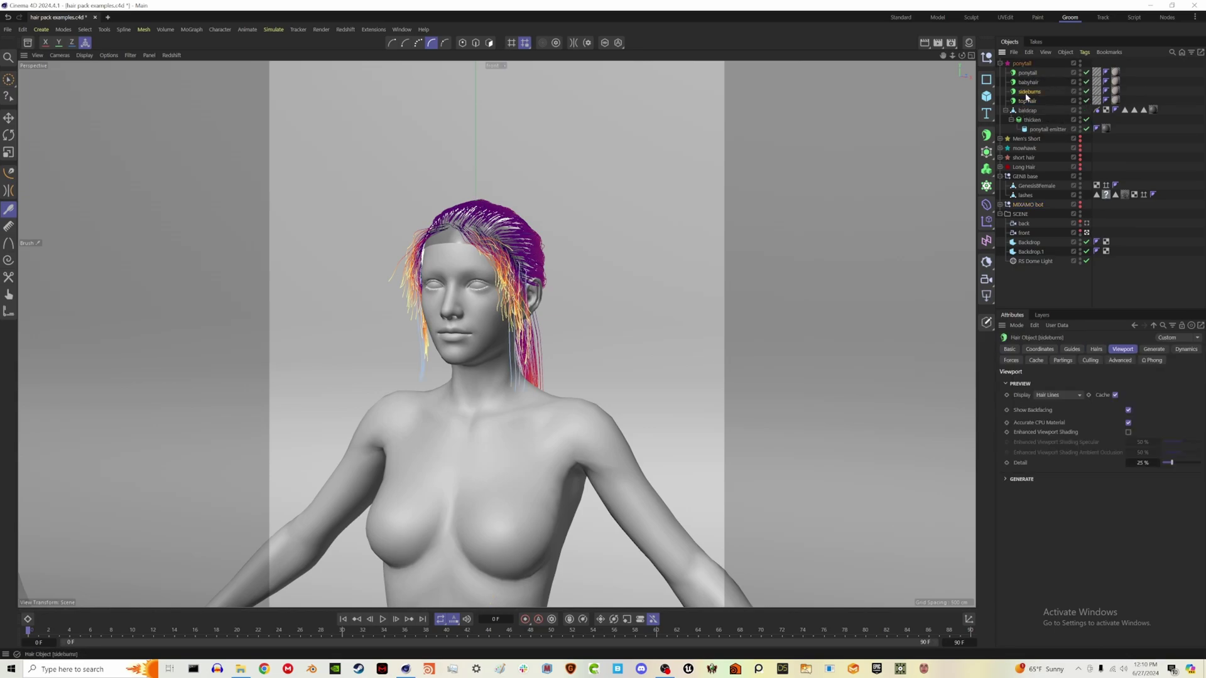
click(1025, 111)
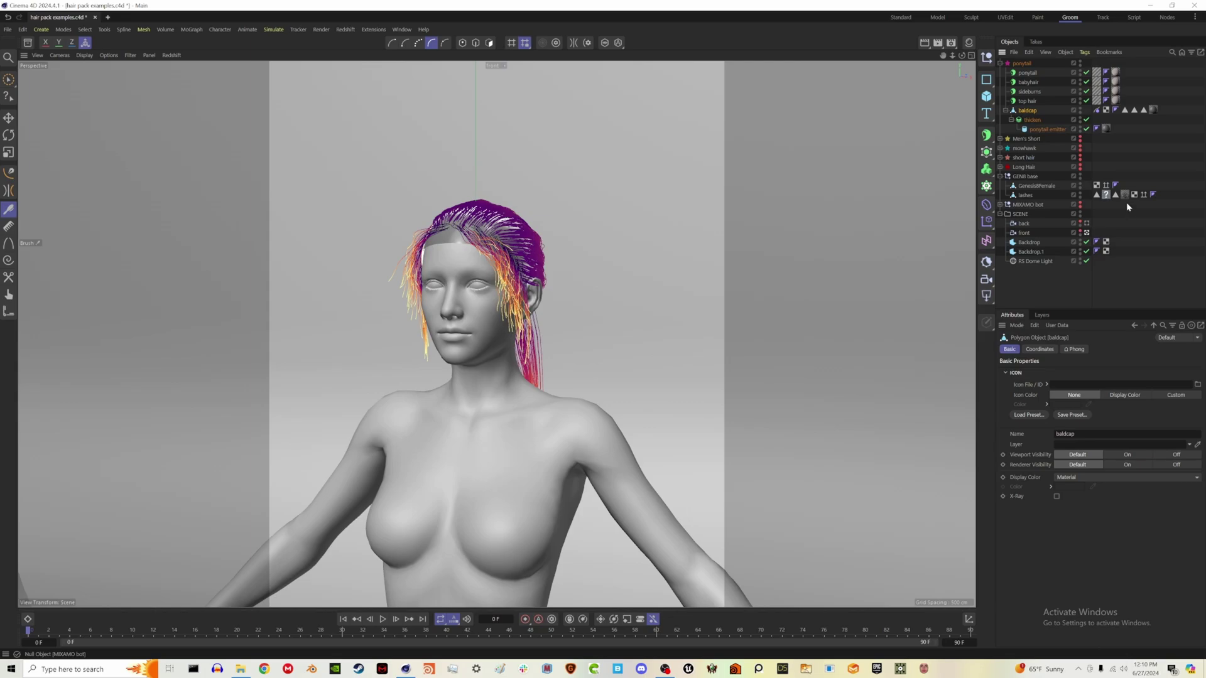
click(1010, 119)
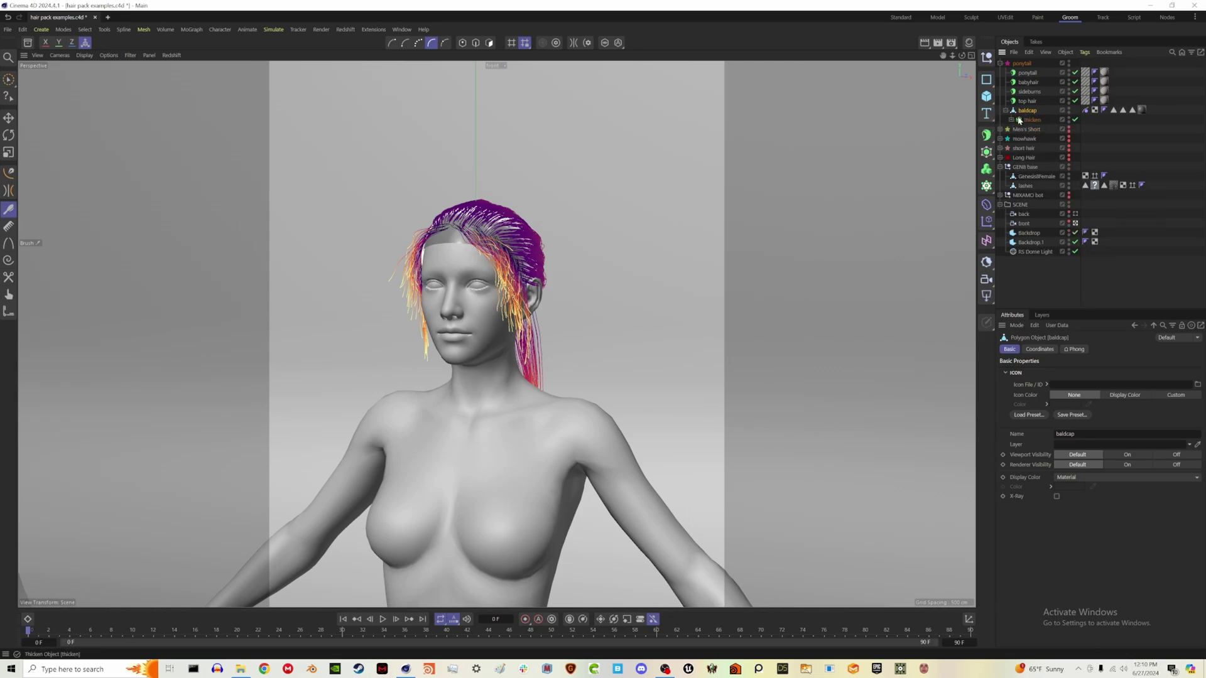
click(987, 209)
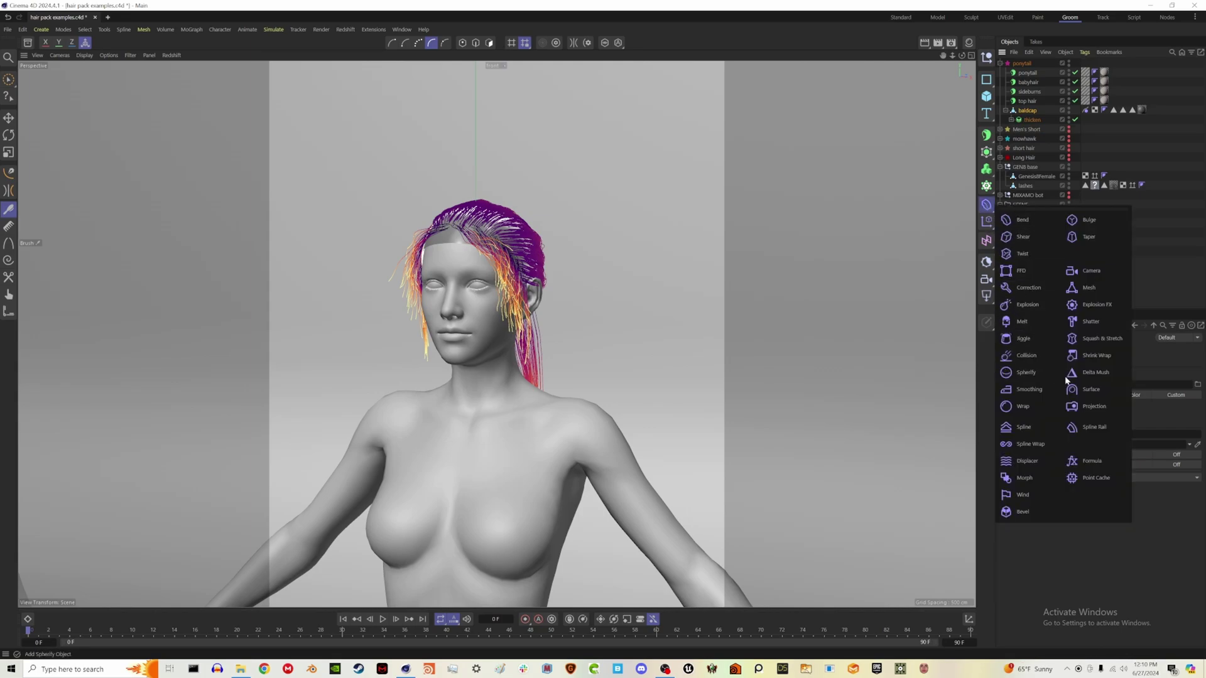
click(1096, 355)
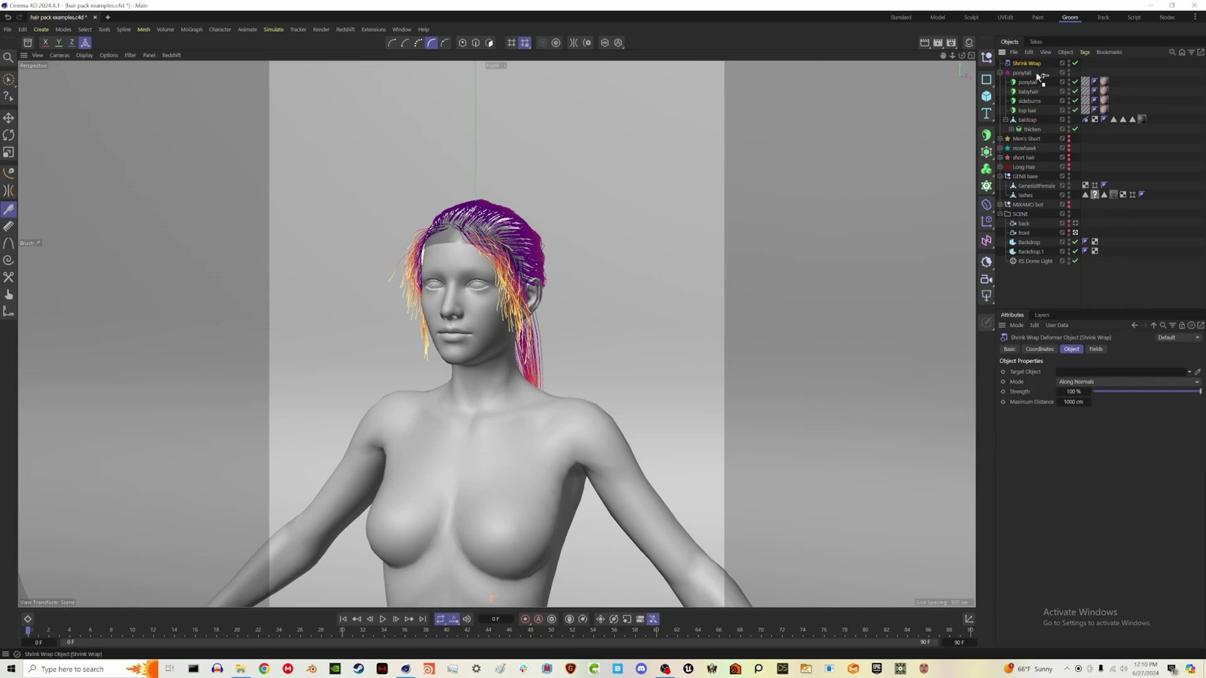
drag(1039, 132, 1036, 128)
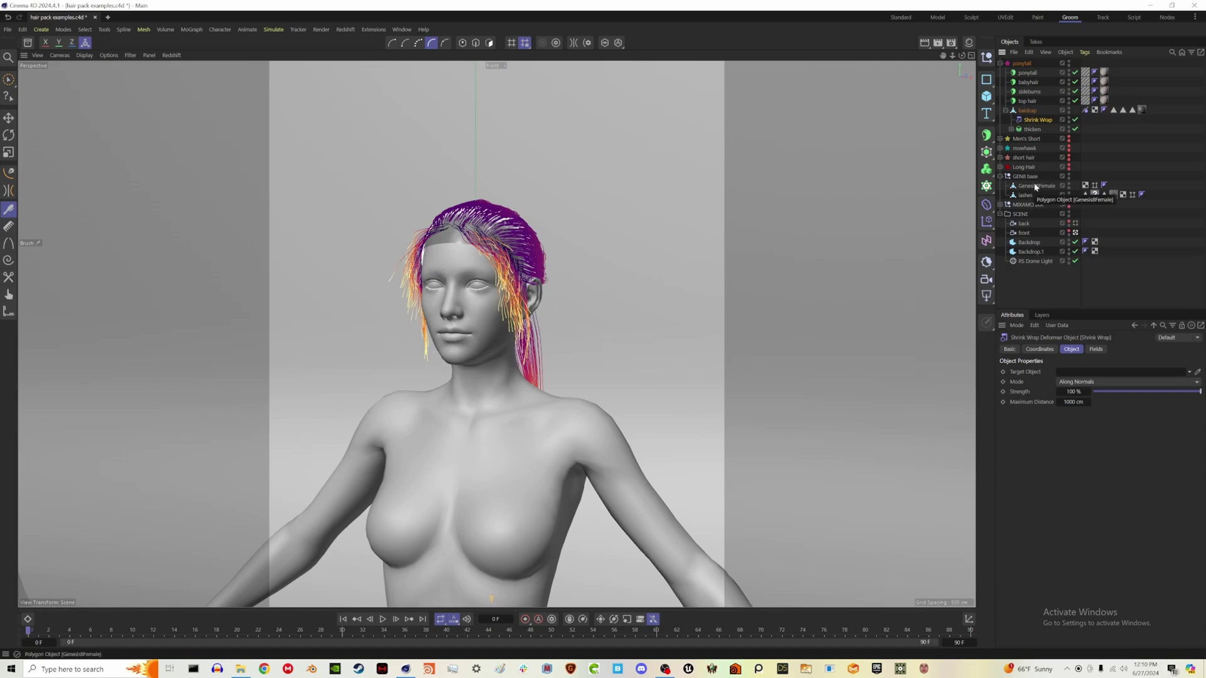
drag(1037, 186, 1093, 375)
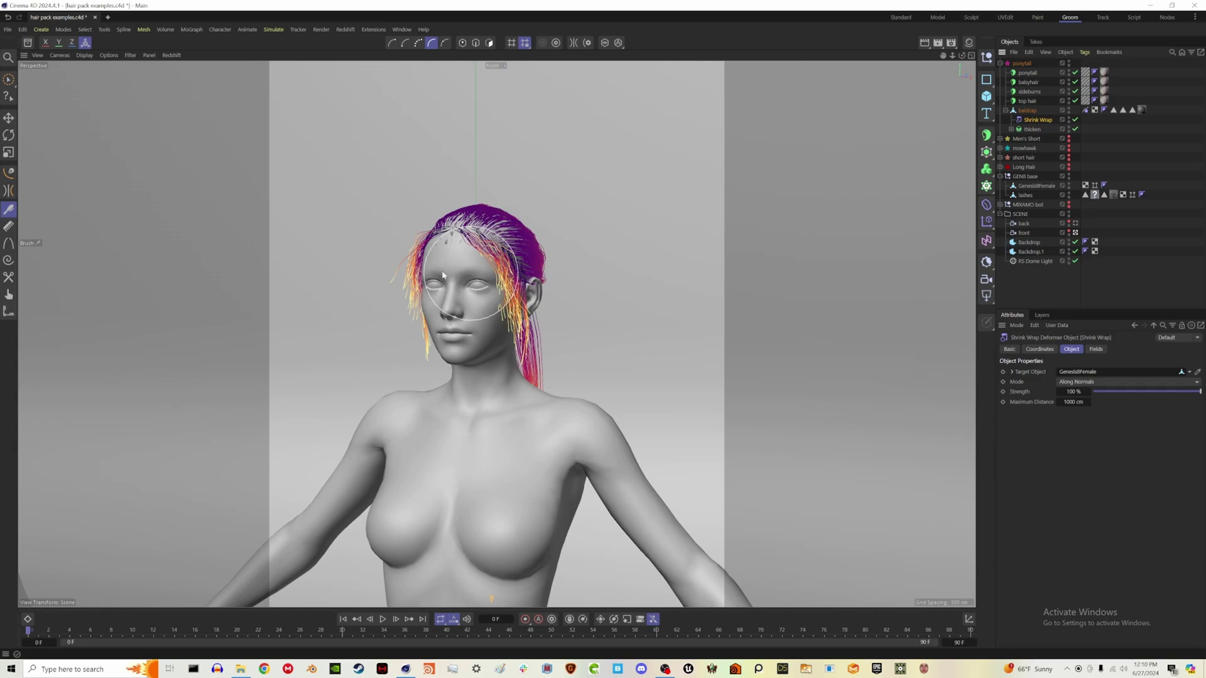
Step: Switch the view to the back camera and set the ponytail hair's viewport display to Guide Lines
click(1075, 224)
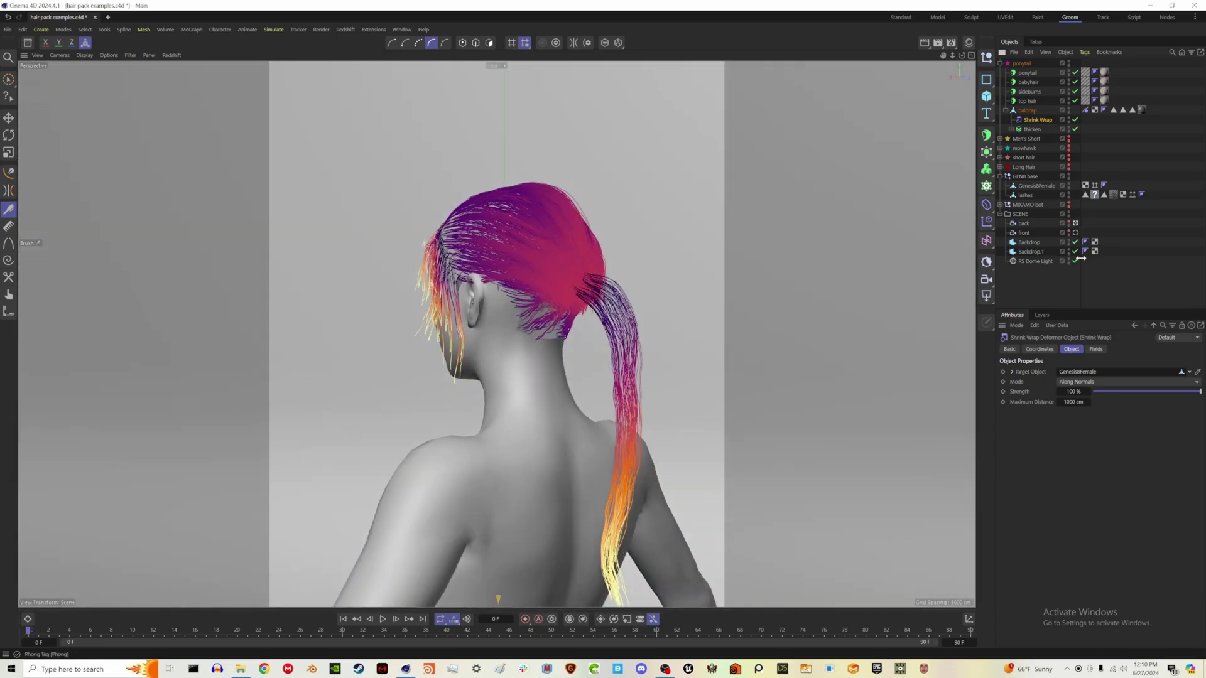
click(1027, 73)
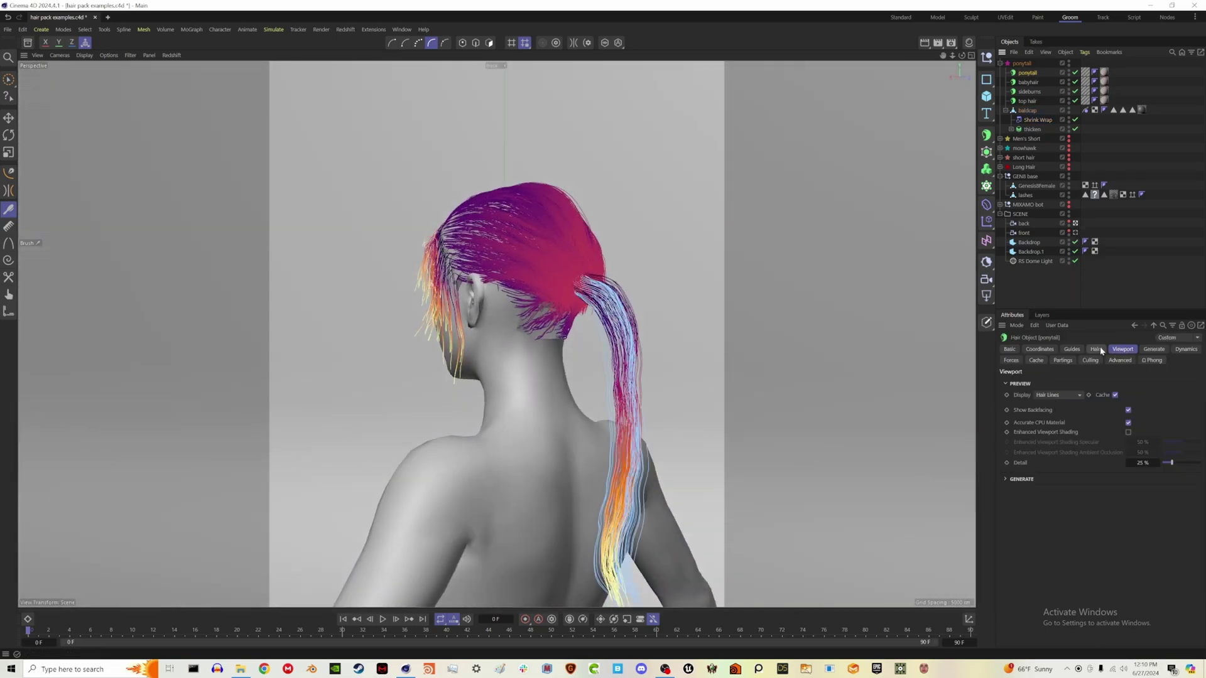
click(1070, 398)
click(1061, 415)
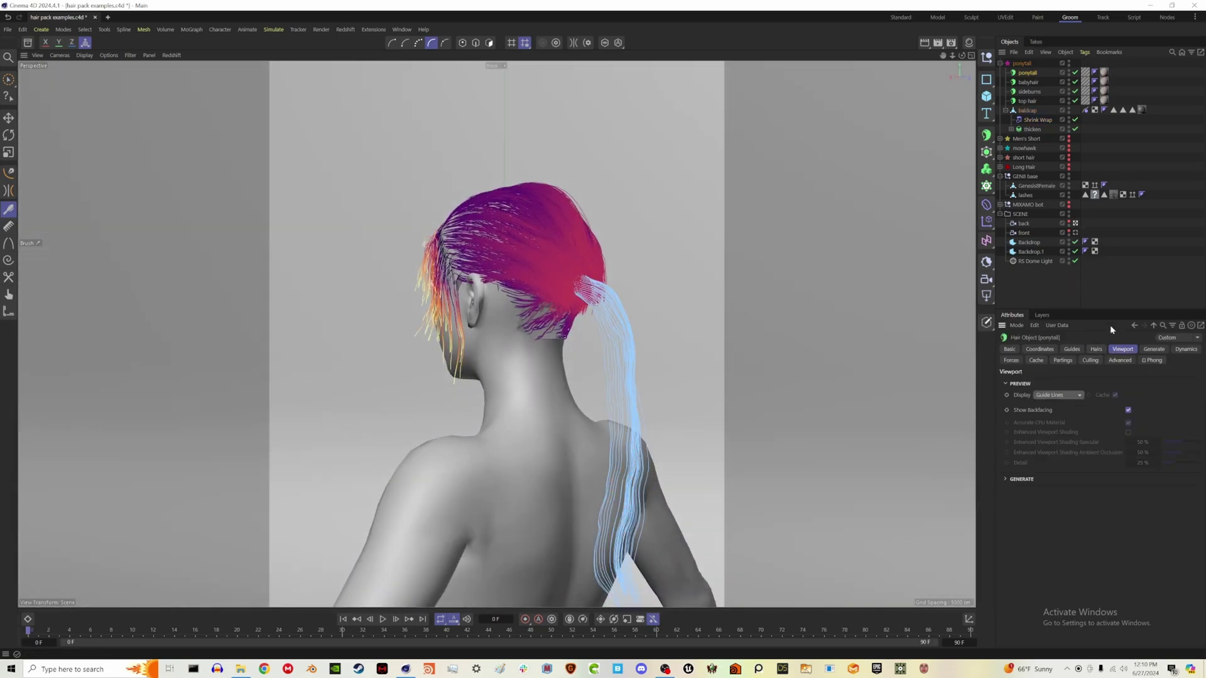
click(1121, 300)
Step: Add a Wind force with a wind speed of 9 cm, play the hair simulation, and rewind to the first frame
click(383, 620)
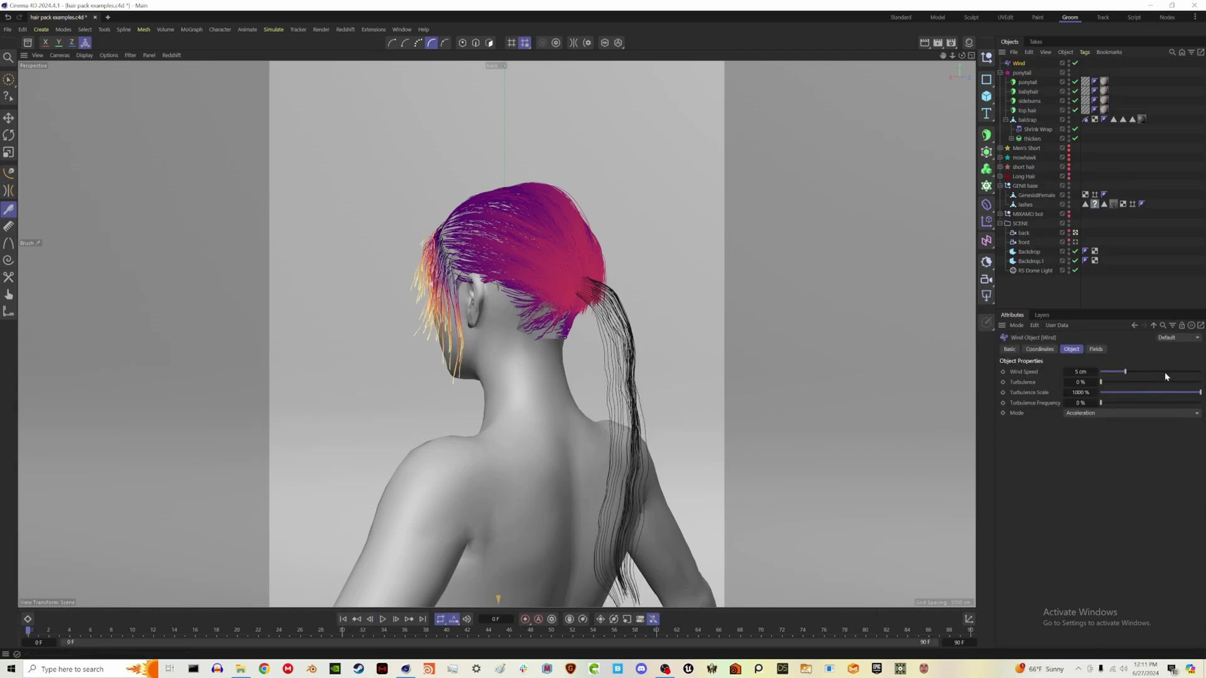
click(1142, 375)
key(F8)
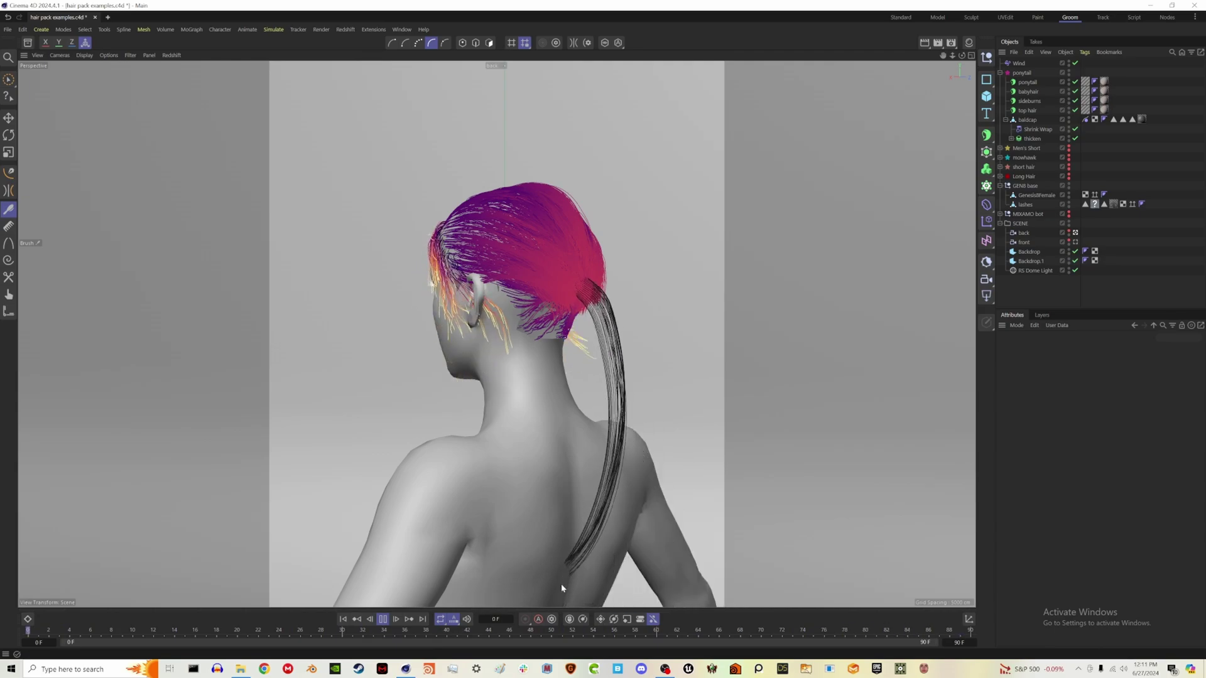
click(343, 619)
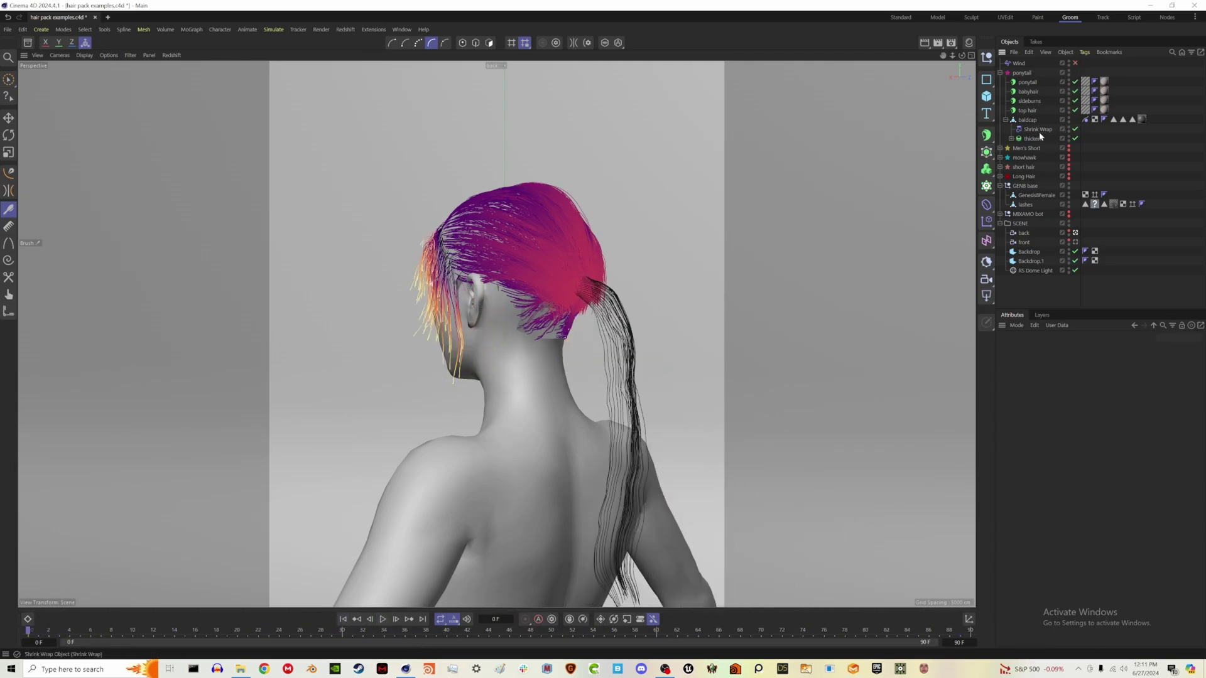
Step: Add a Hair Collider tag to the Genesis8Female mesh
click(1048, 197)
right_click(1049, 197)
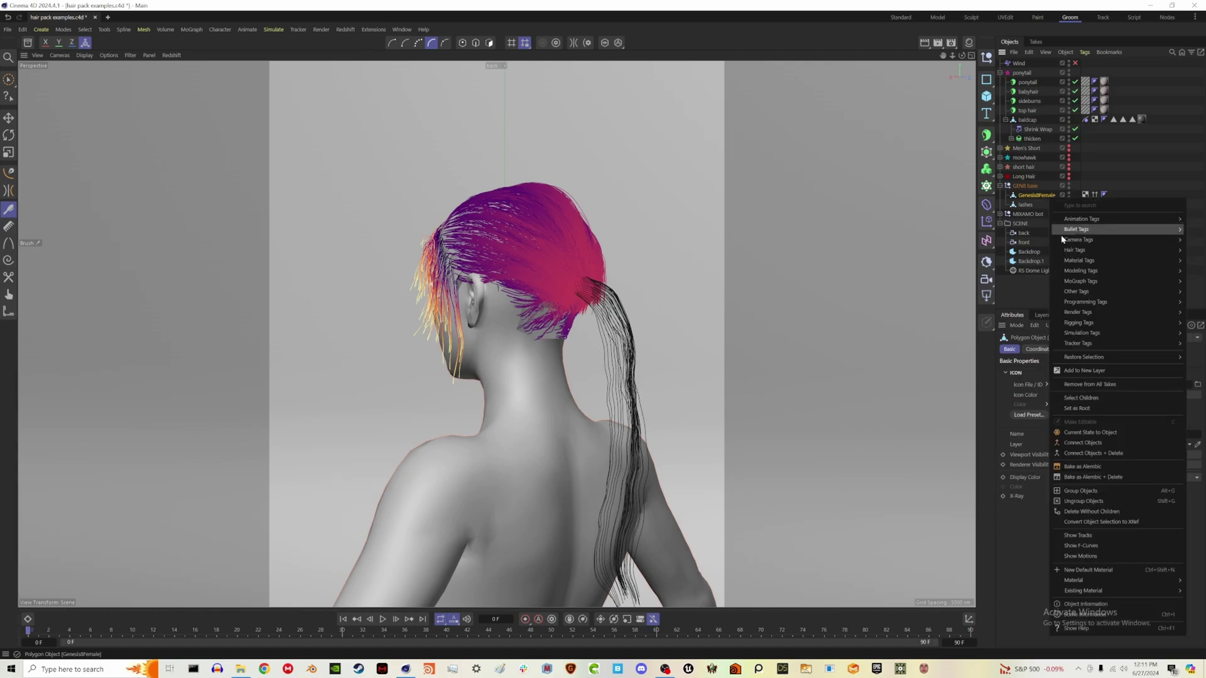
mouse_move(1065, 252)
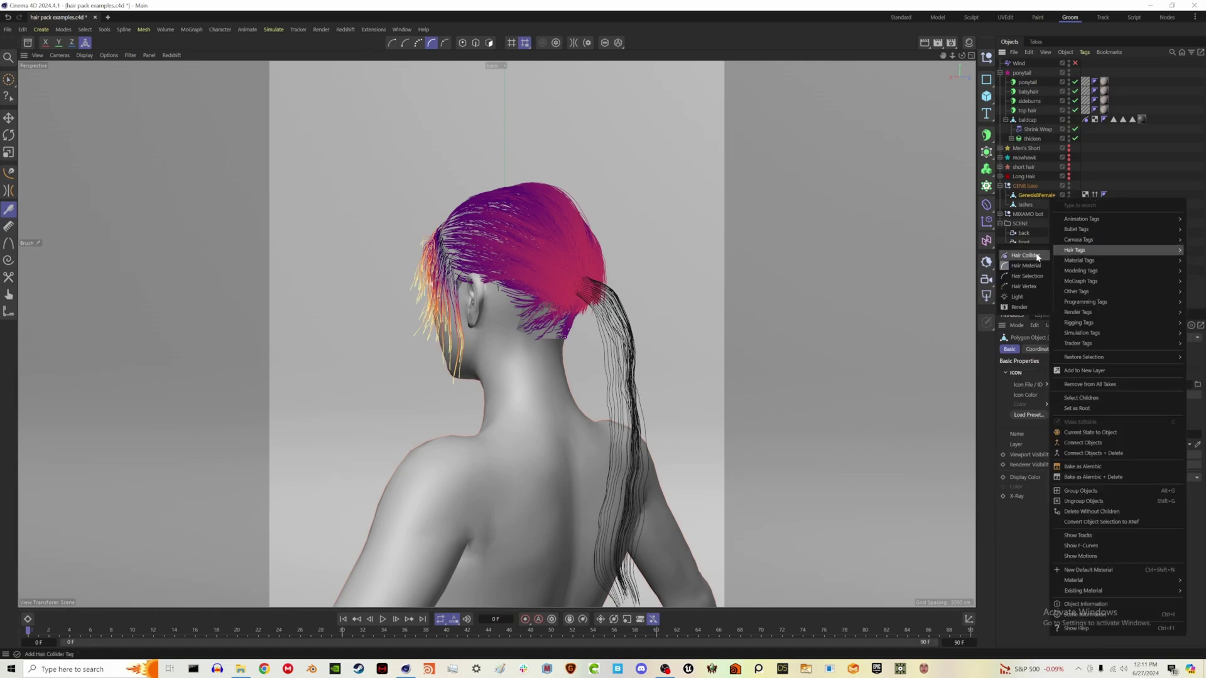
click(1037, 256)
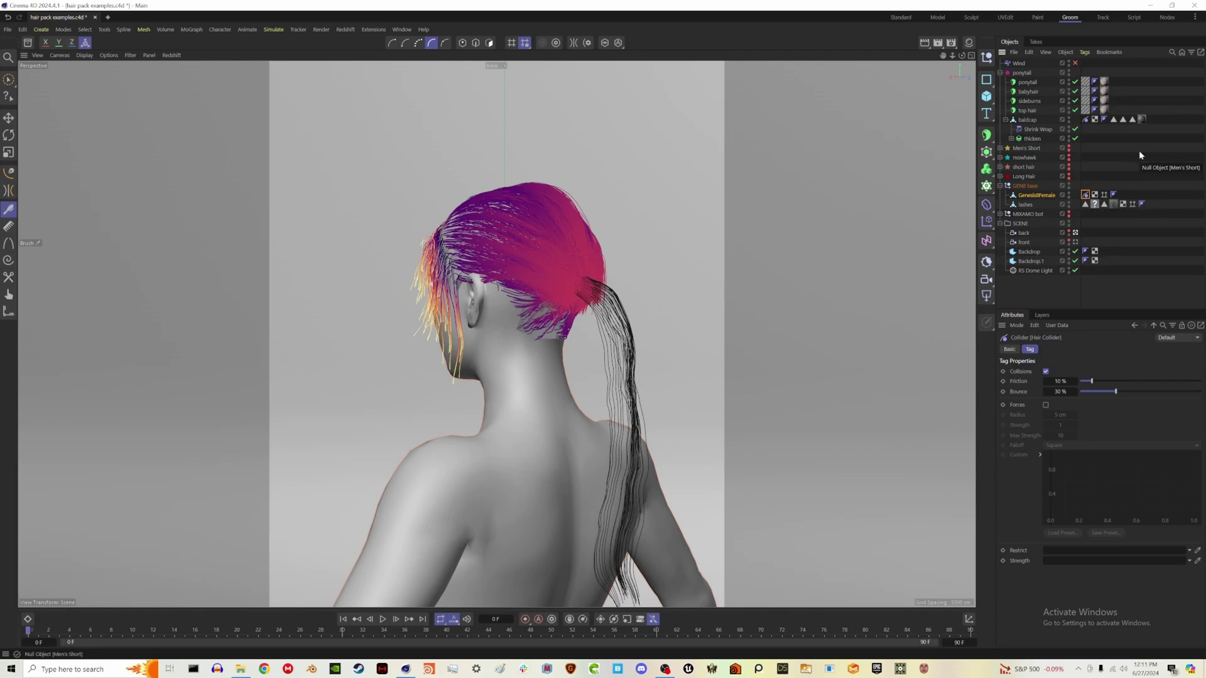
click(1032, 298)
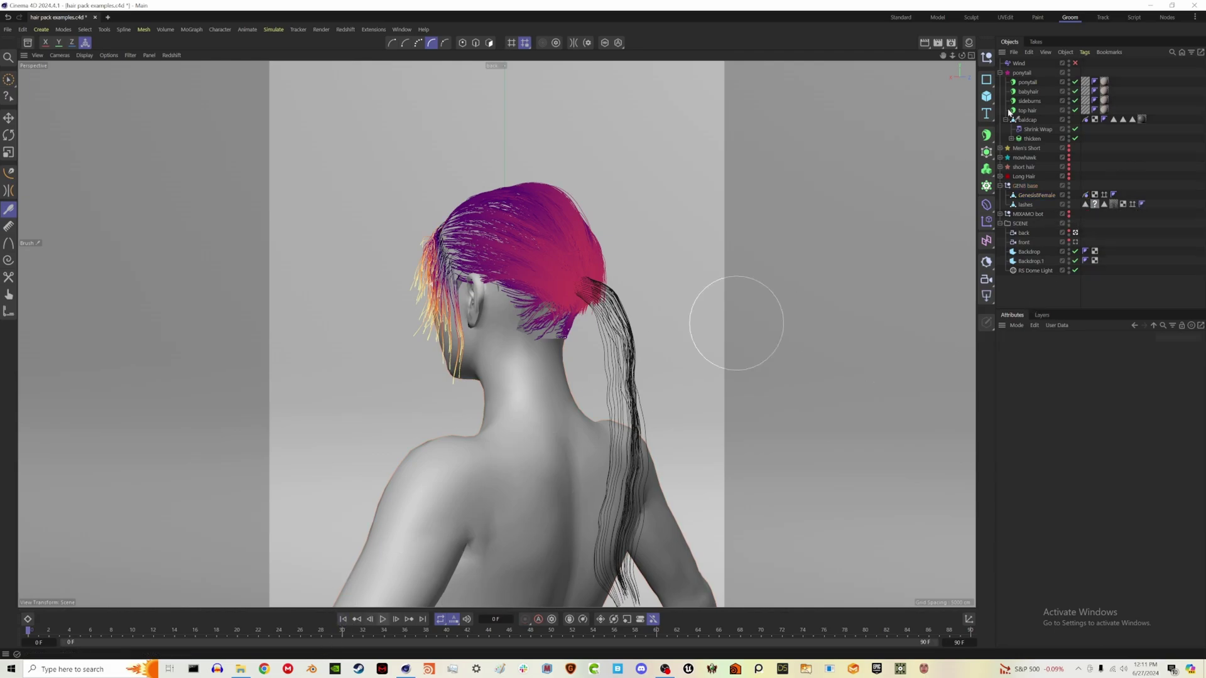
Step: Play the ponytail simulation against the body with wind enabled, and reset to the first frame with the Wind object disabled
click(383, 619)
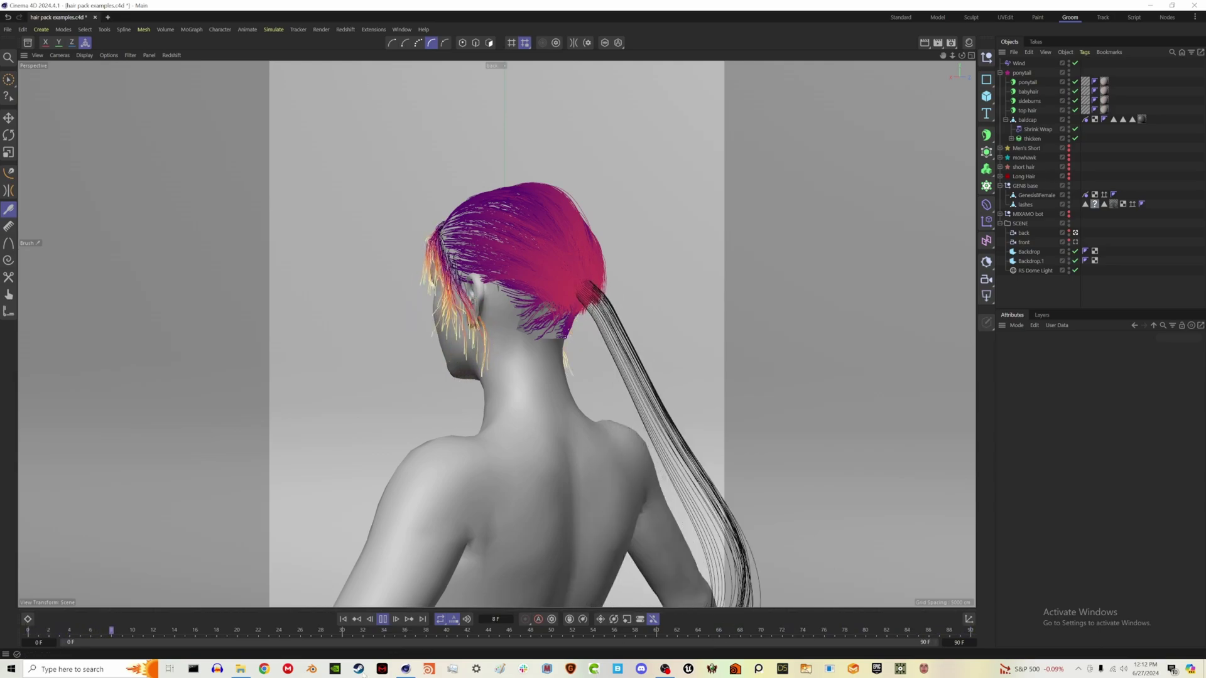
click(383, 619)
click(1019, 63)
click(1074, 63)
click(343, 619)
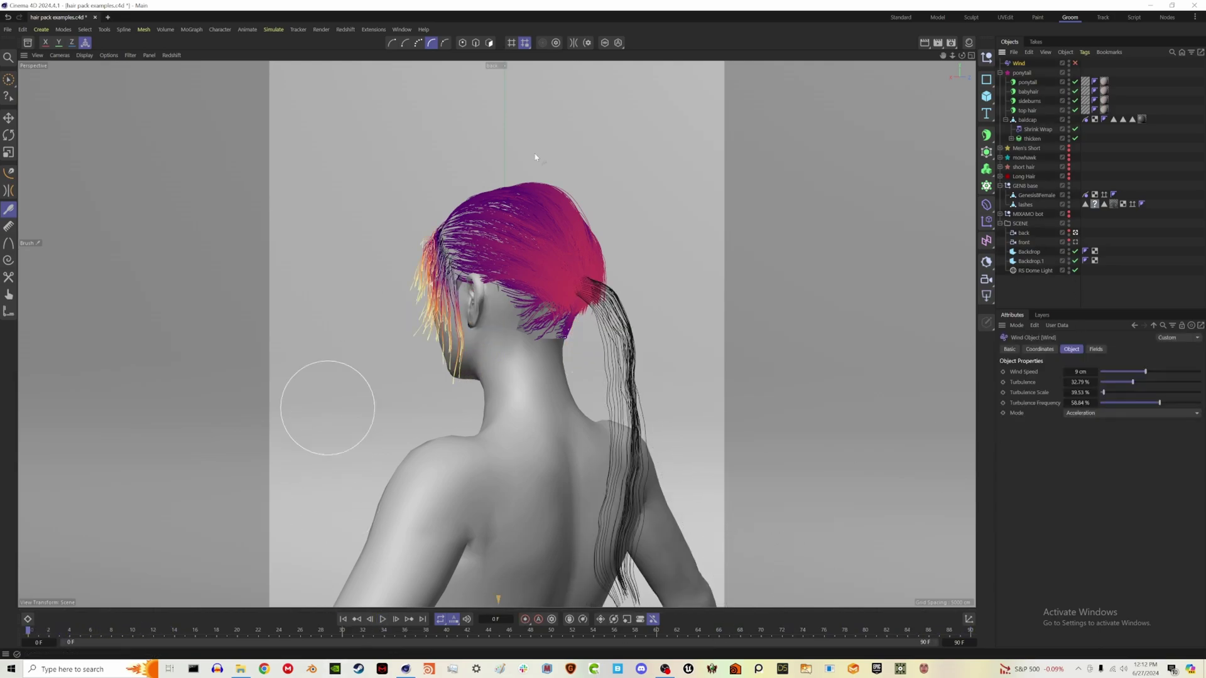
Step: Check the Genesis8Female Hair Collider tag and delete the Shrink Wrap deformer from the baldcap
click(1034, 128)
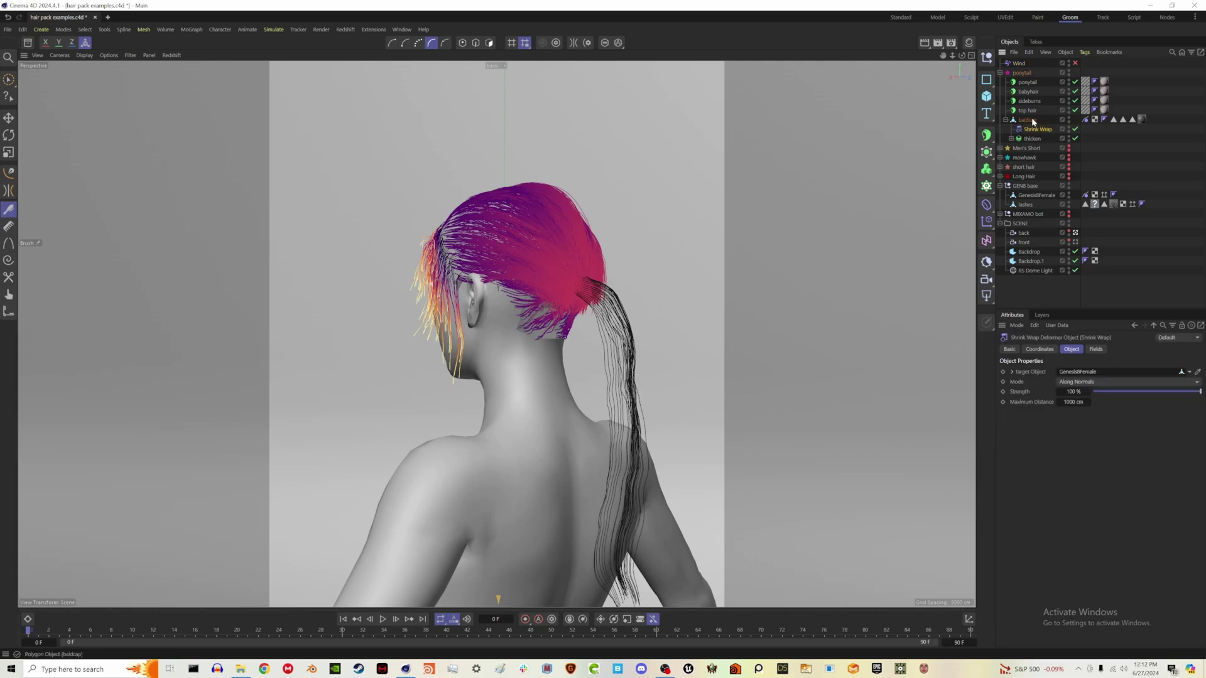
click(1085, 195)
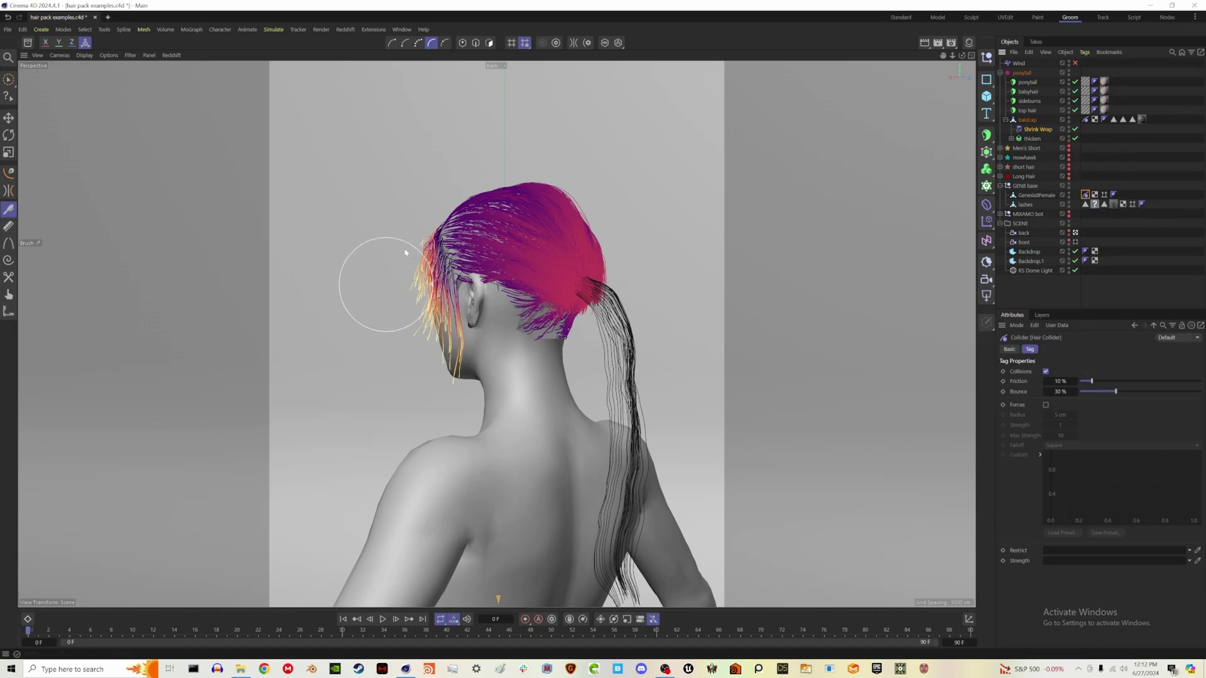
click(1024, 131)
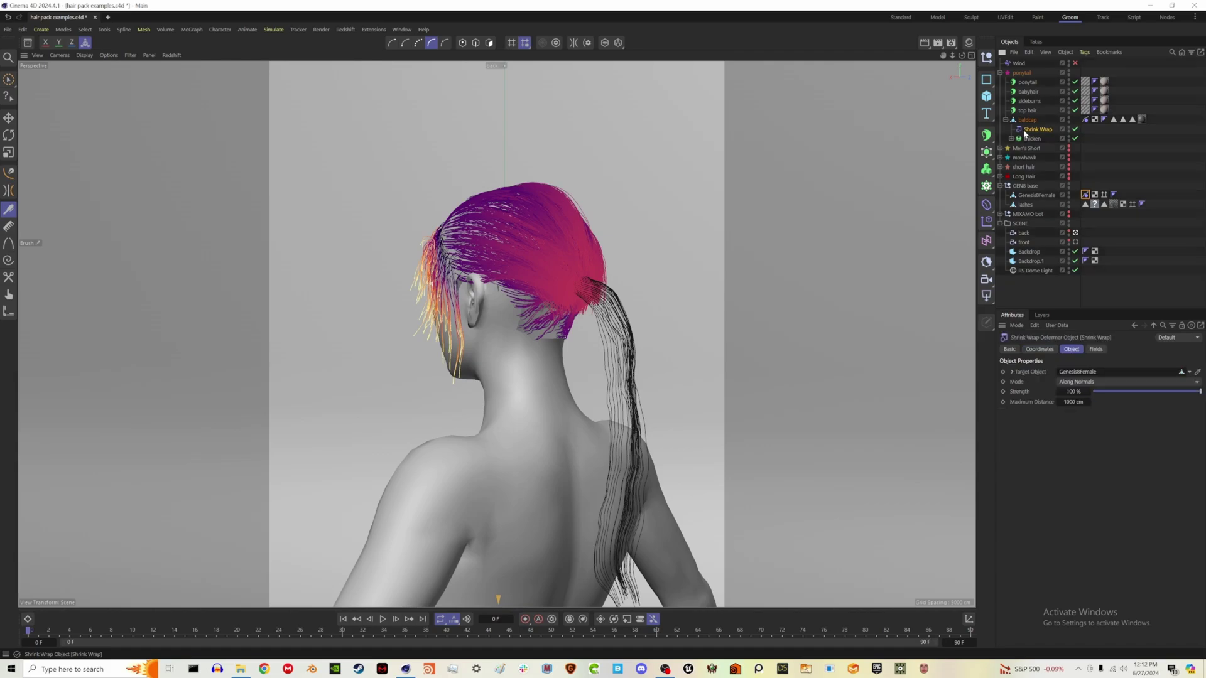
key(Delete)
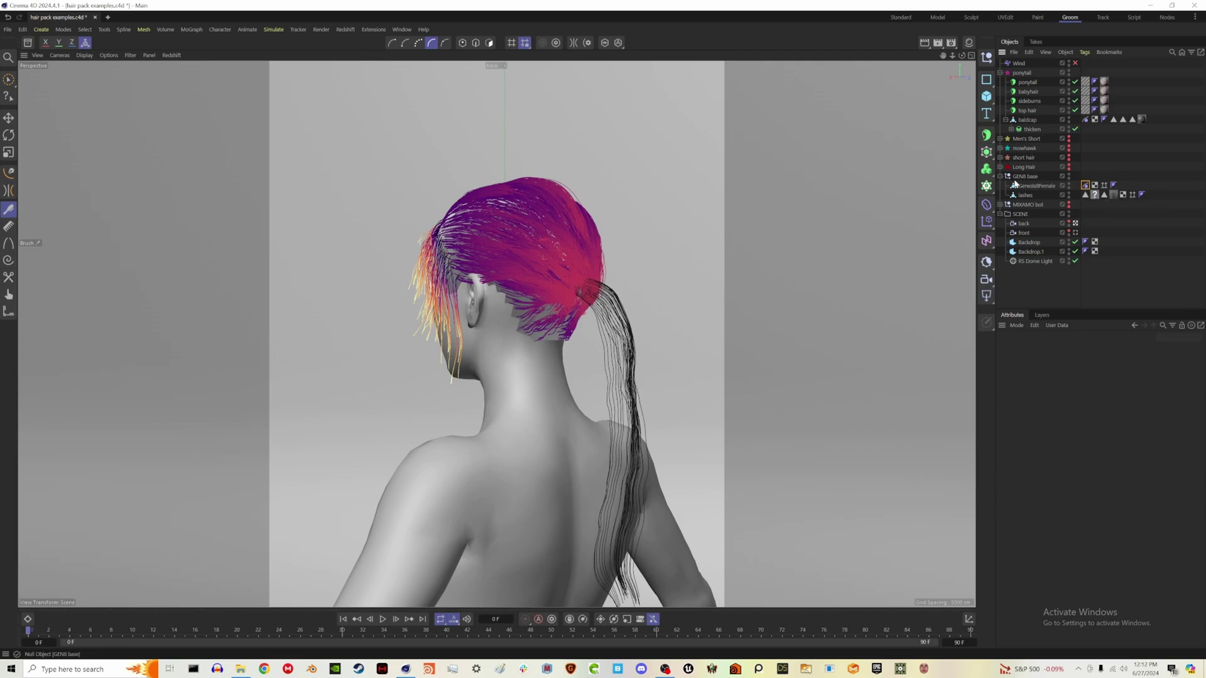
Step: Hide the GEN8 base group and show the MIXAMO bot in the viewport instead
click(1000, 177)
click(1067, 185)
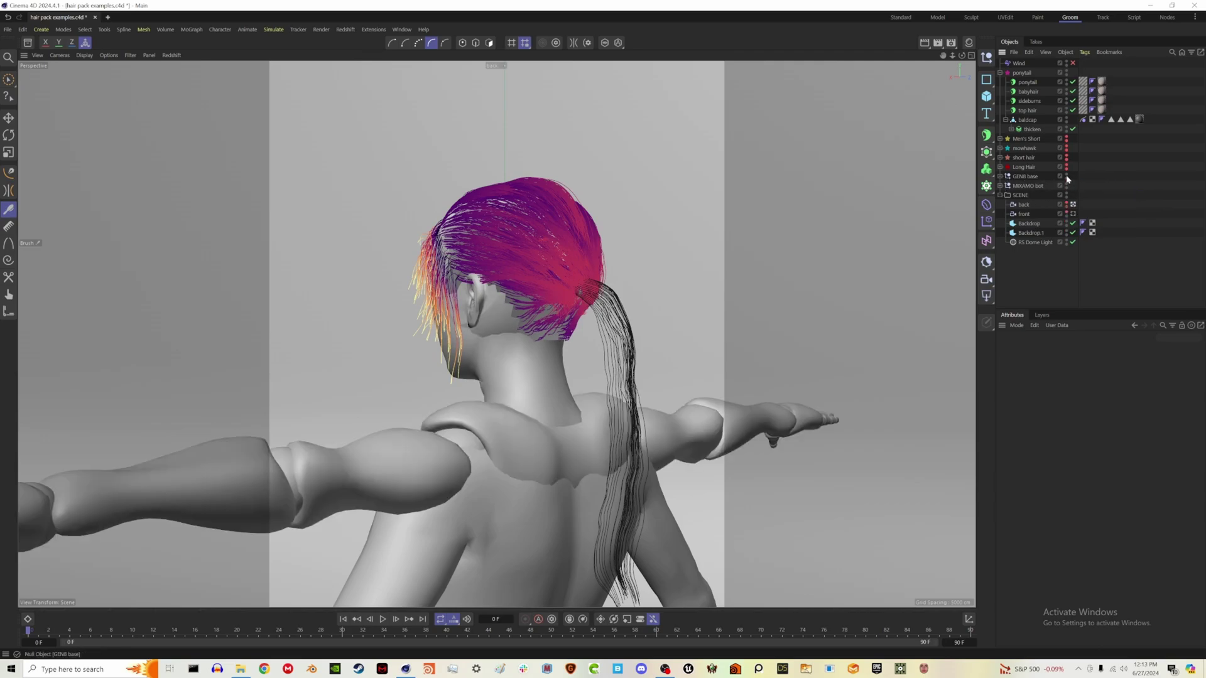
click(1067, 176)
click(1034, 186)
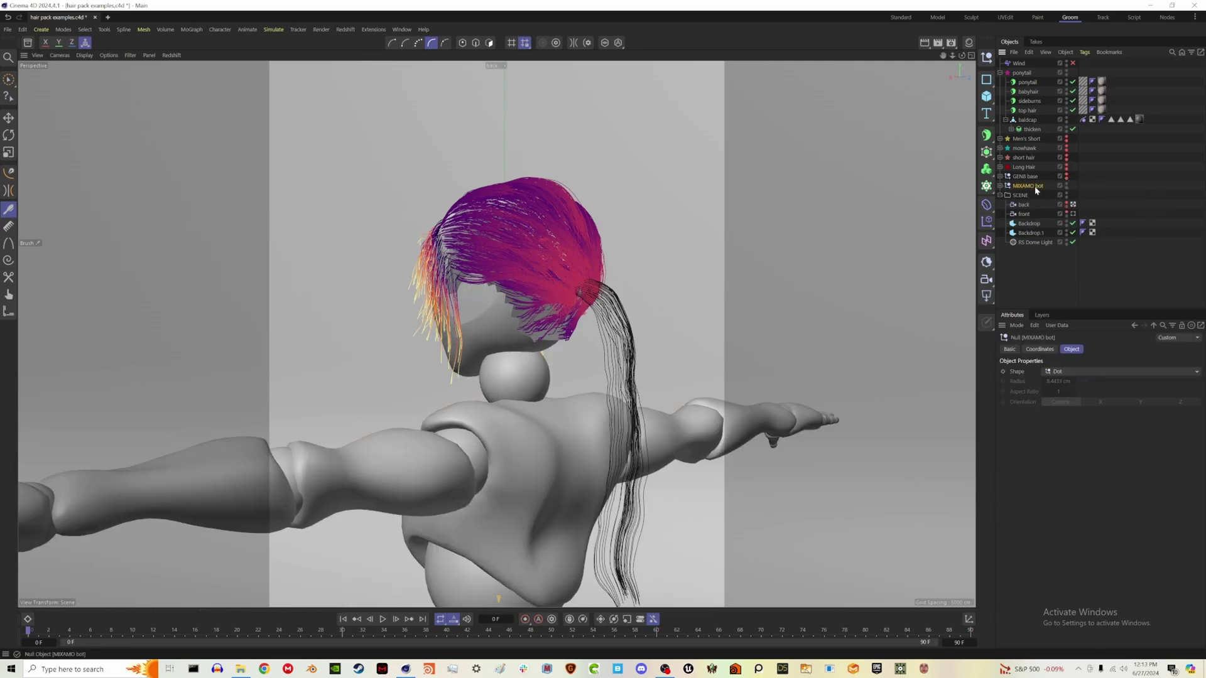
Step: Add a new Shrink Wrap deformer under the baldcap and set Beta_Surface as its target object
click(986, 204)
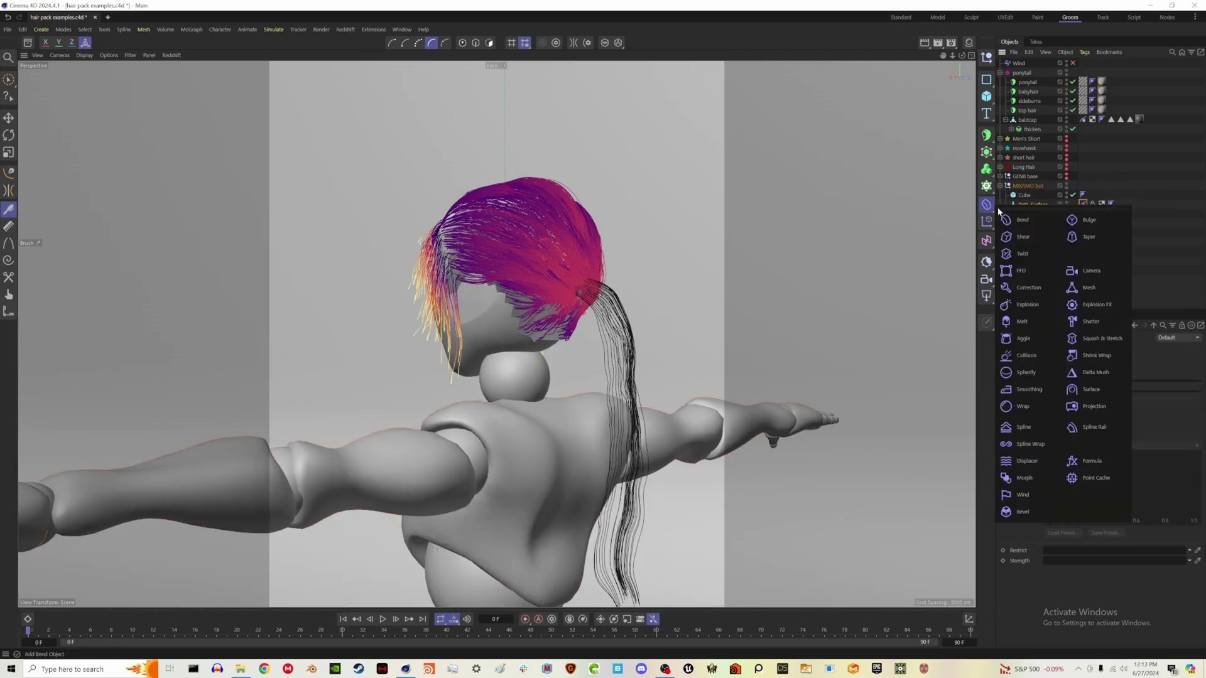
click(1096, 355)
drag(1041, 65, 1040, 130)
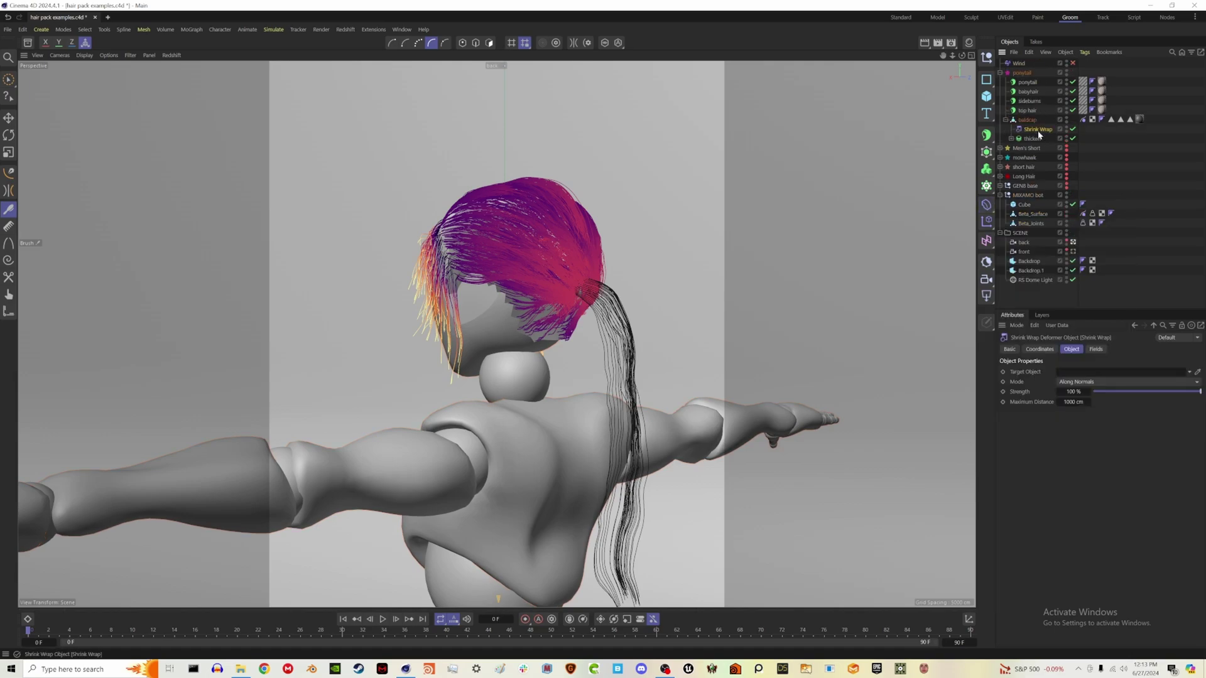
drag(1037, 215, 1072, 374)
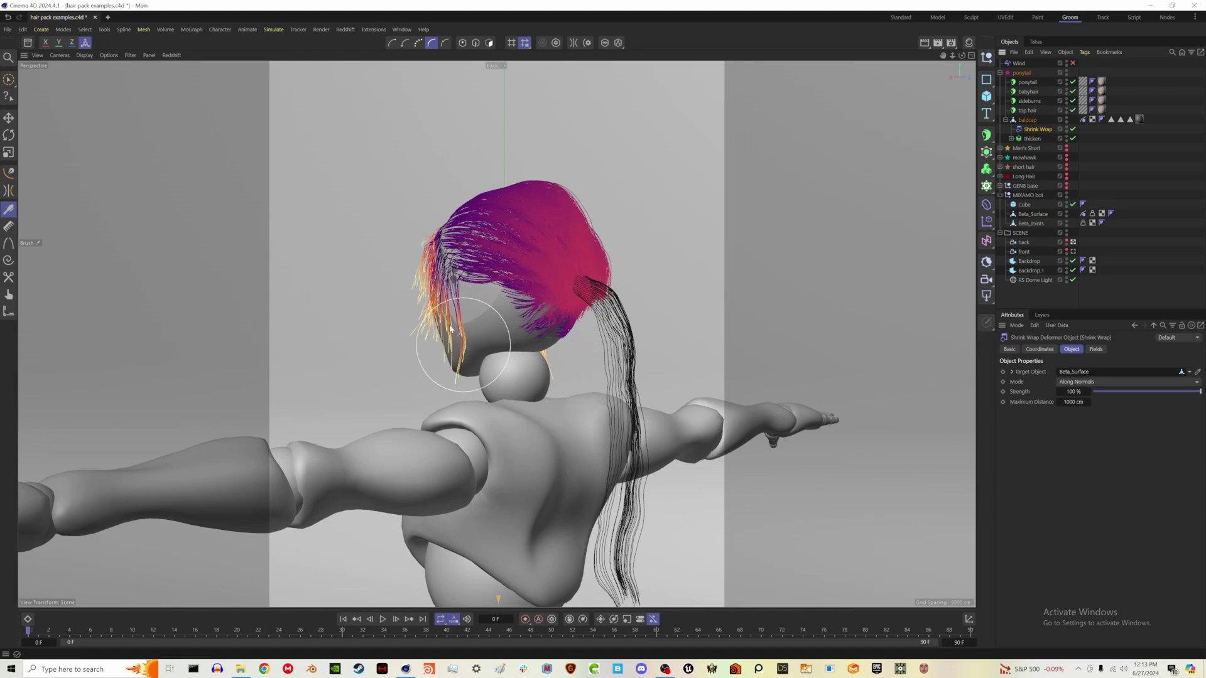
Step: Set the ponytail hair's viewport display to Hair Lines and play the simulation
click(1027, 82)
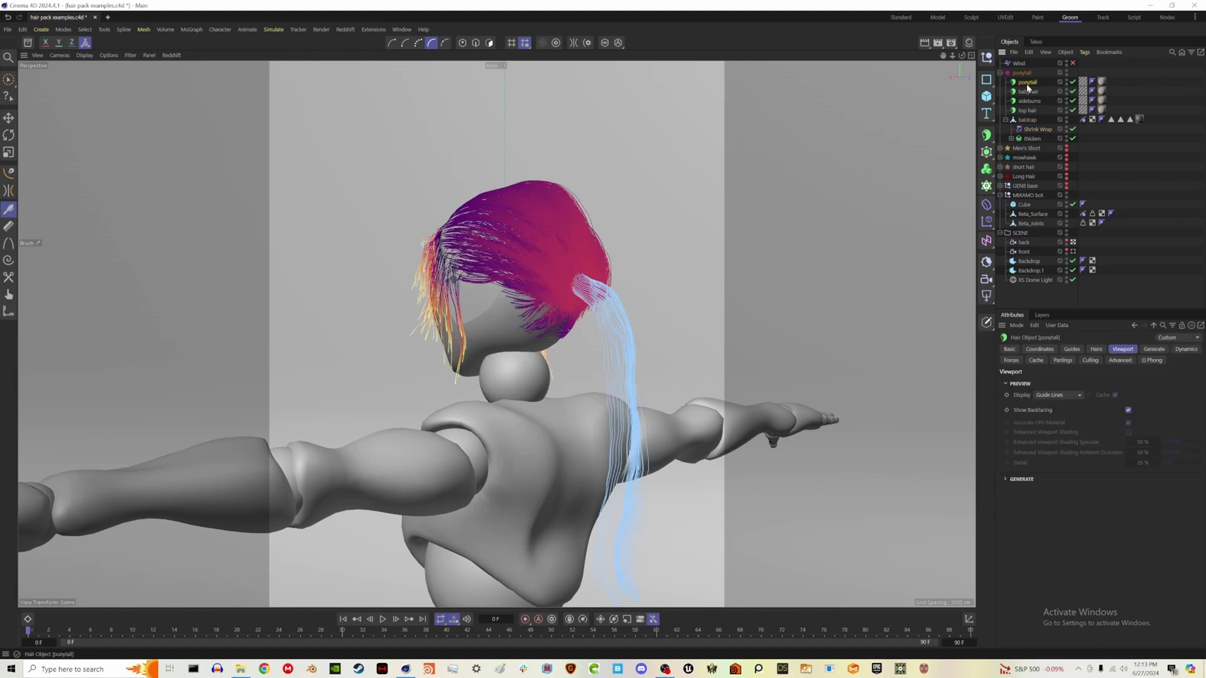
click(1058, 395)
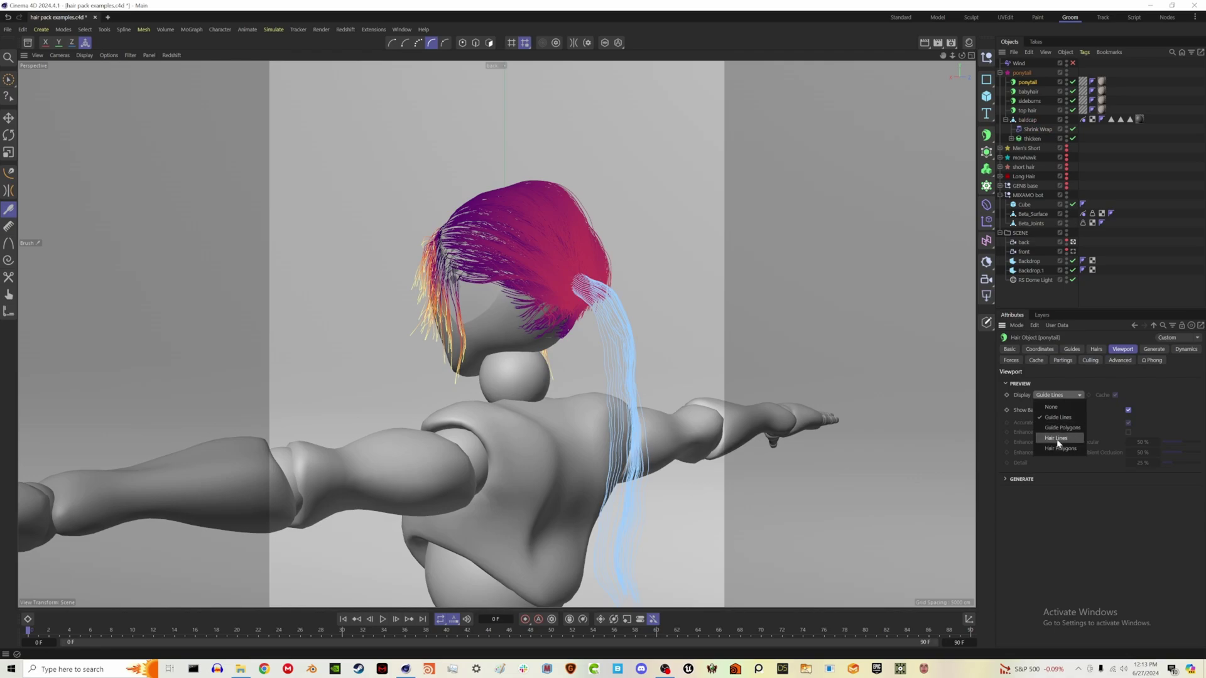
click(1055, 414)
click(1110, 295)
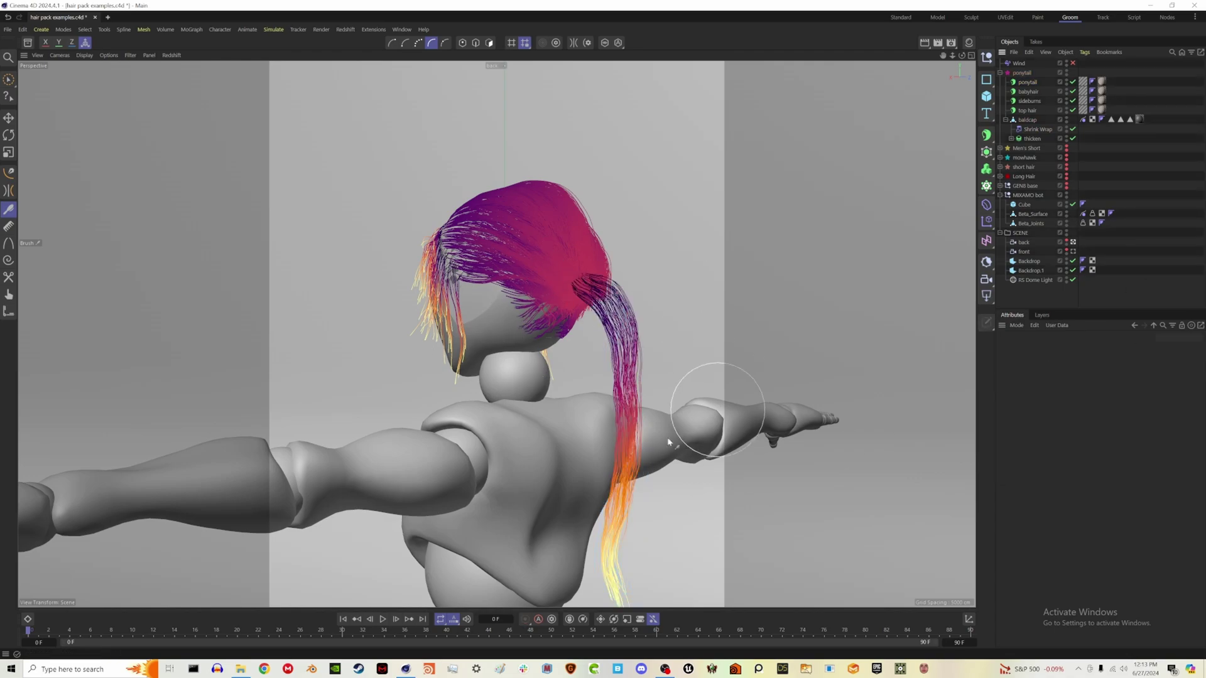
click(383, 619)
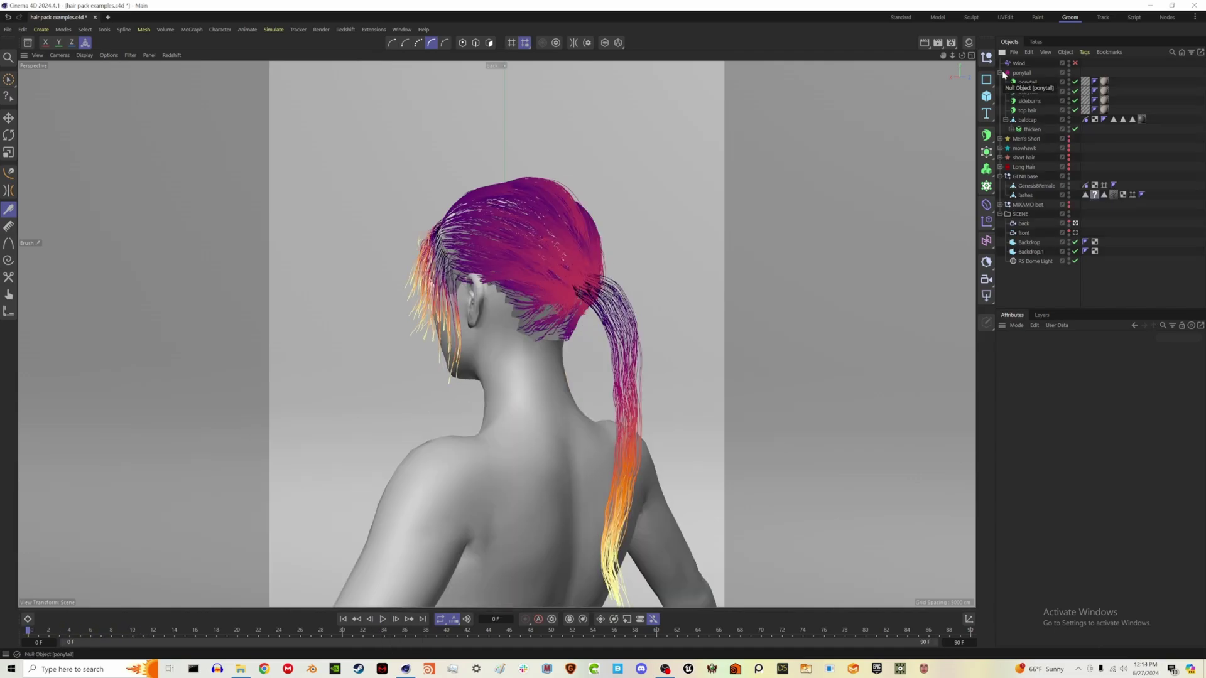
Step: Switch the view to the front camera and show the contents of the ponytail group
click(999, 73)
click(1075, 176)
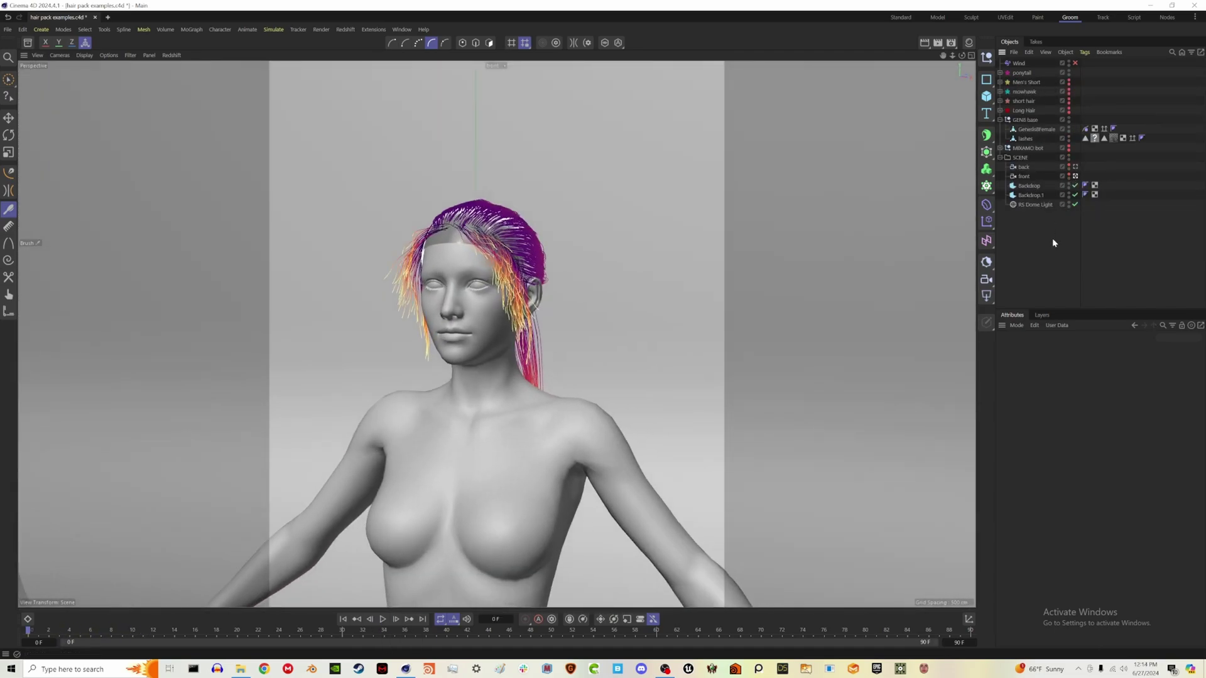
click(1001, 73)
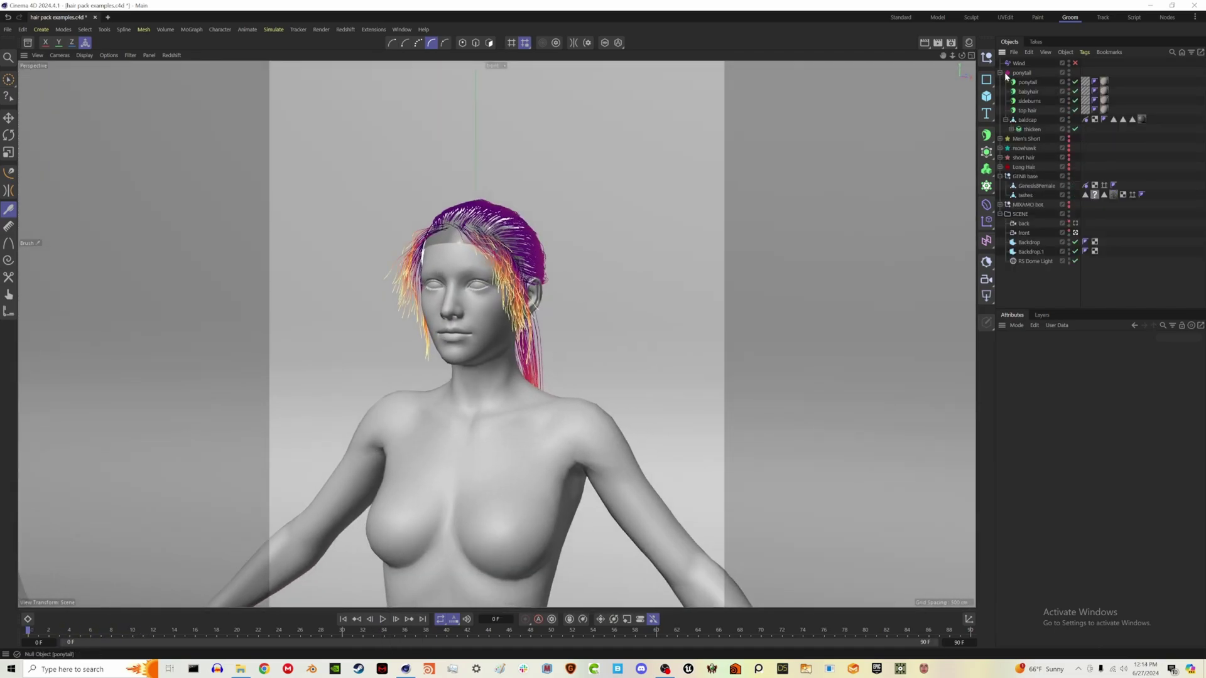
Step: Turn off the baldcap's renderer visibility while keeping its viewport visibility at Default
click(1034, 120)
click(1068, 119)
click(1069, 122)
click(1068, 122)
click(1068, 117)
click(1068, 117)
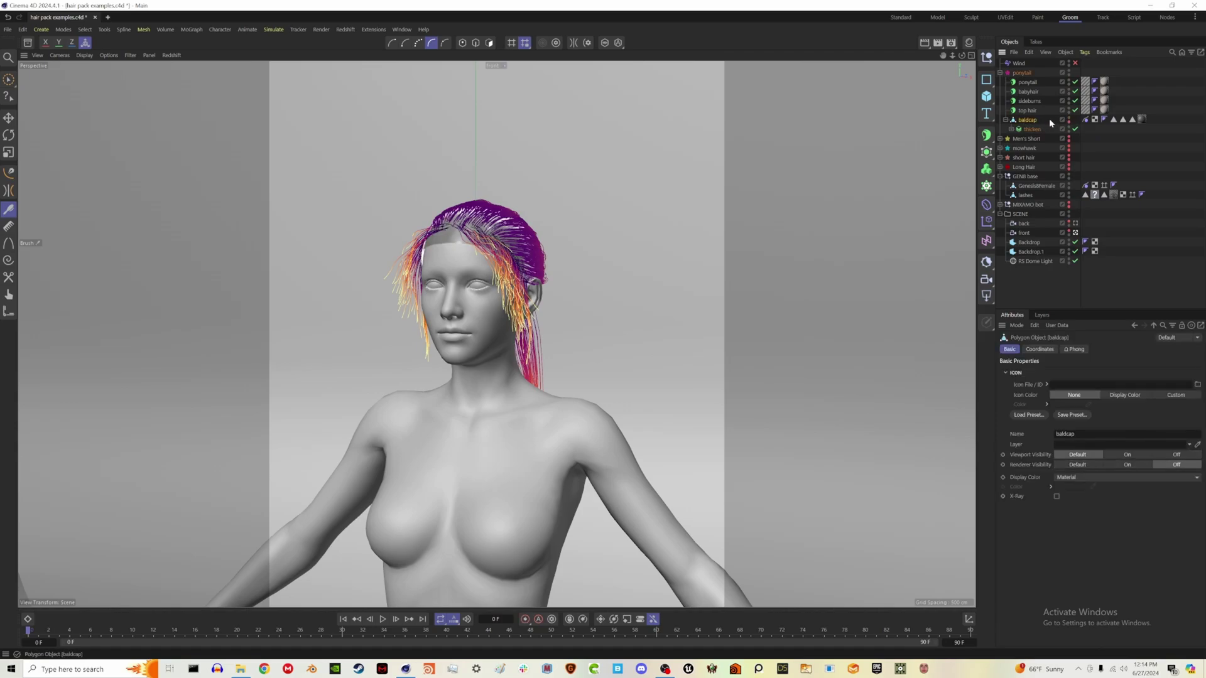
Step: Cycle the baldcap's viewport visibility through its states and return it to Default
click(1069, 118)
click(1069, 118)
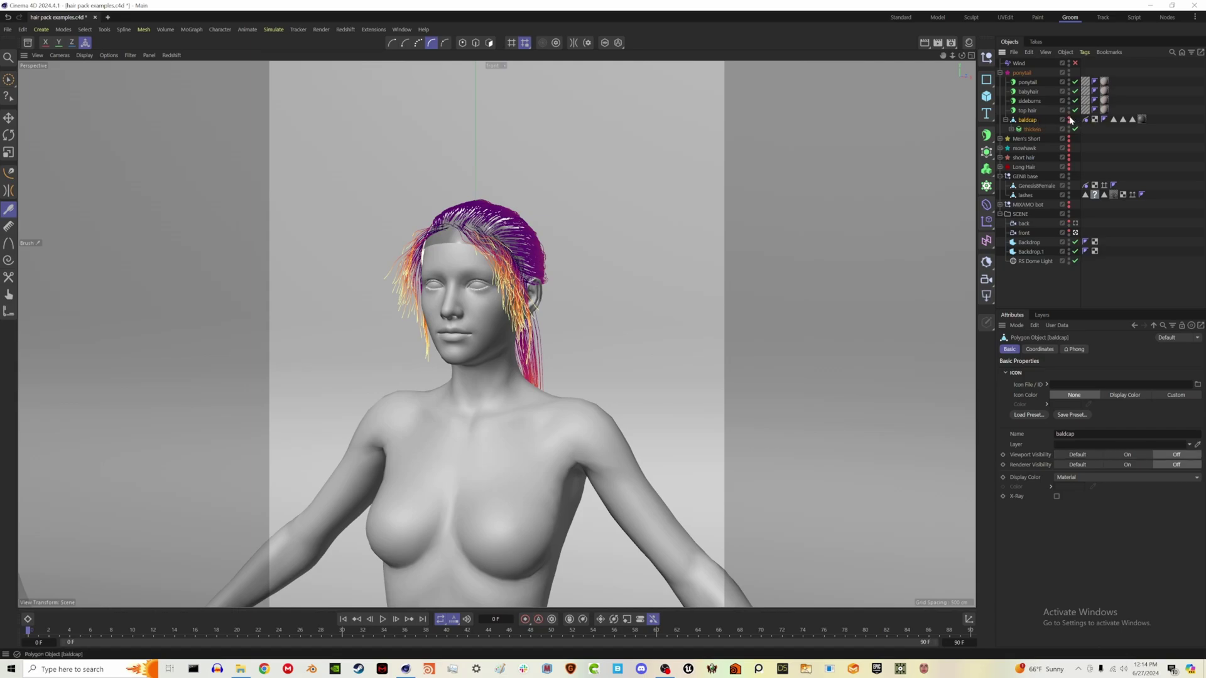
click(1069, 118)
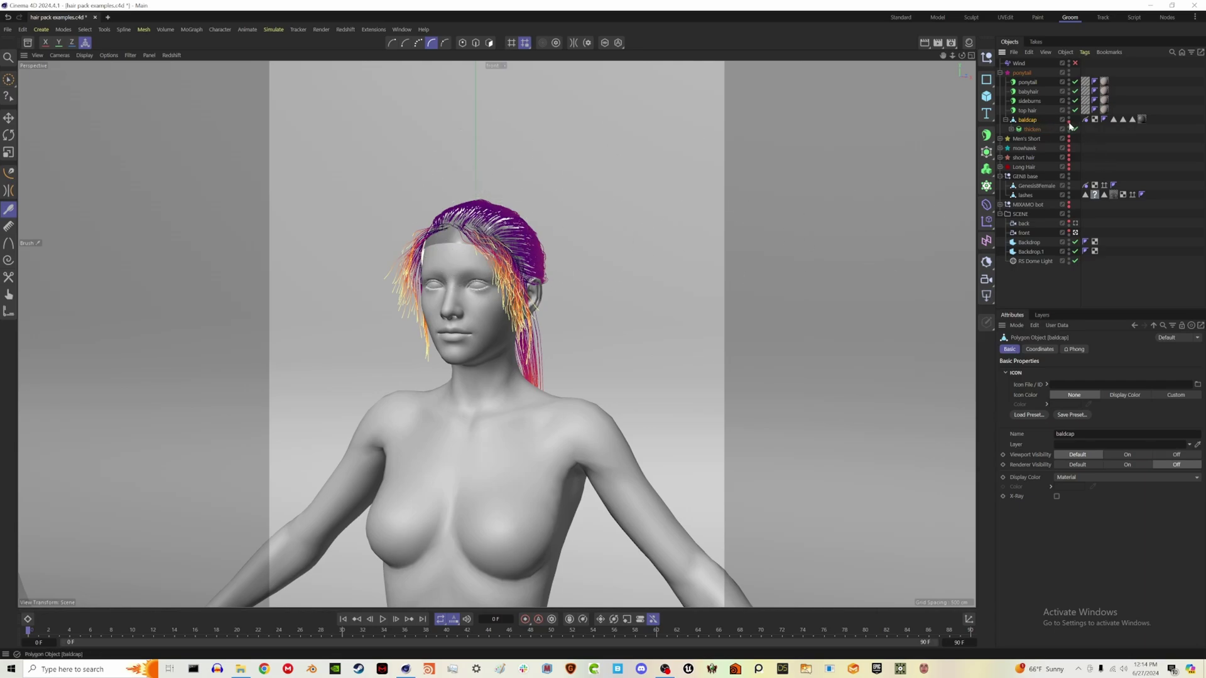
Step: Review the contents of the Men's Short group in the object list and collapse it again
click(1000, 72)
click(999, 82)
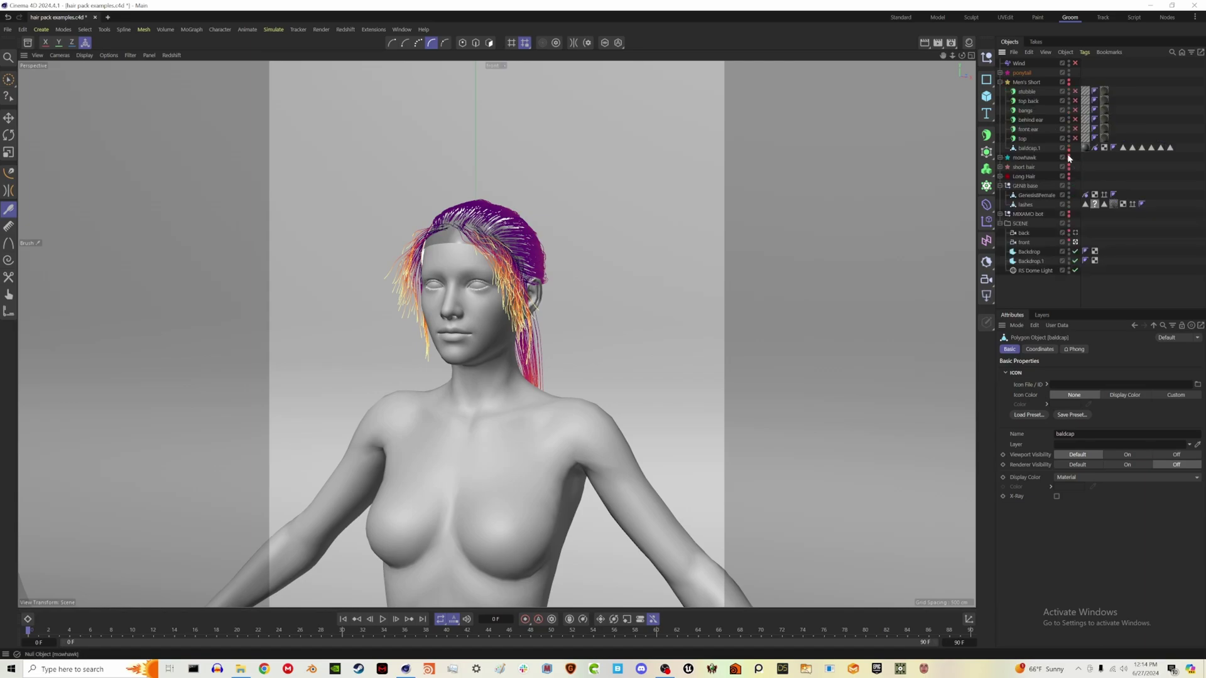
click(1000, 82)
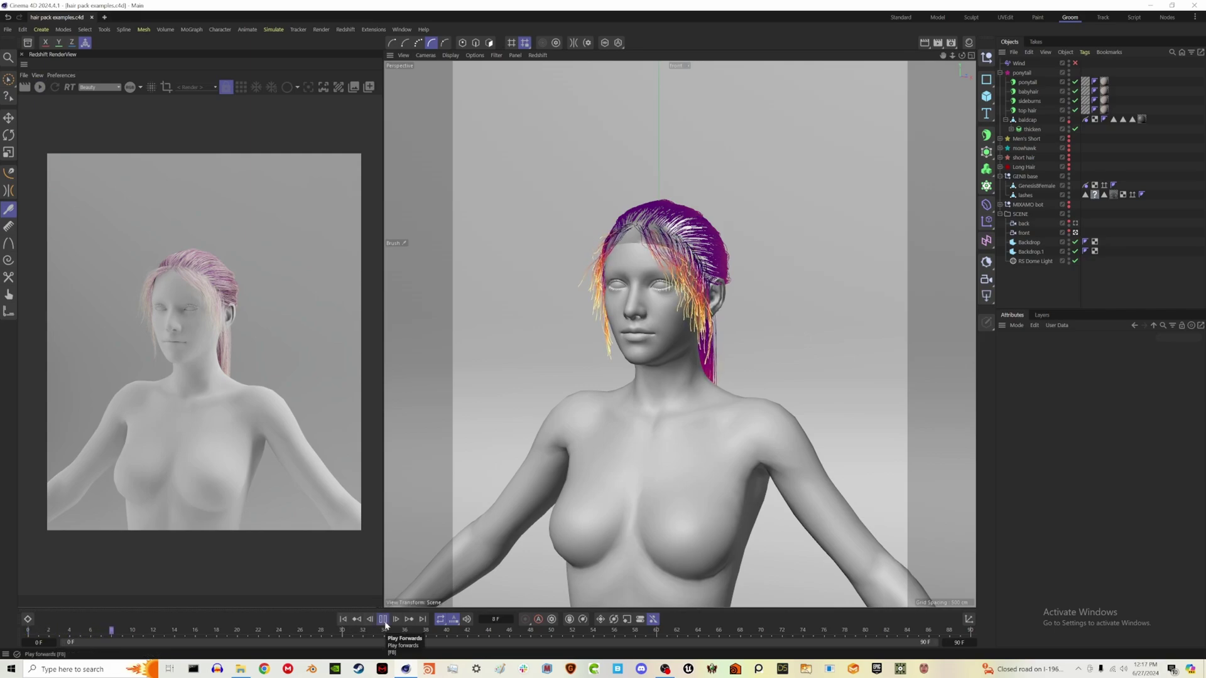
Step: Stop the ponytail simulation, start the interactive Redshift preview render and return the animation to frame 0
click(386, 624)
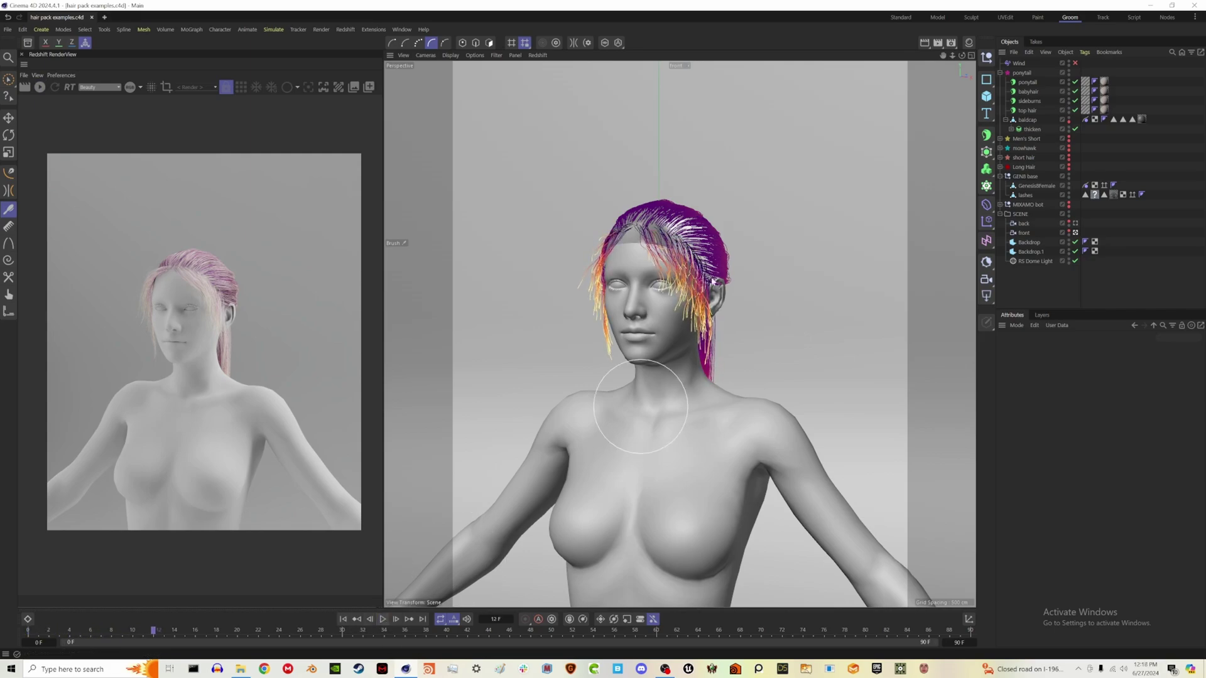
click(39, 88)
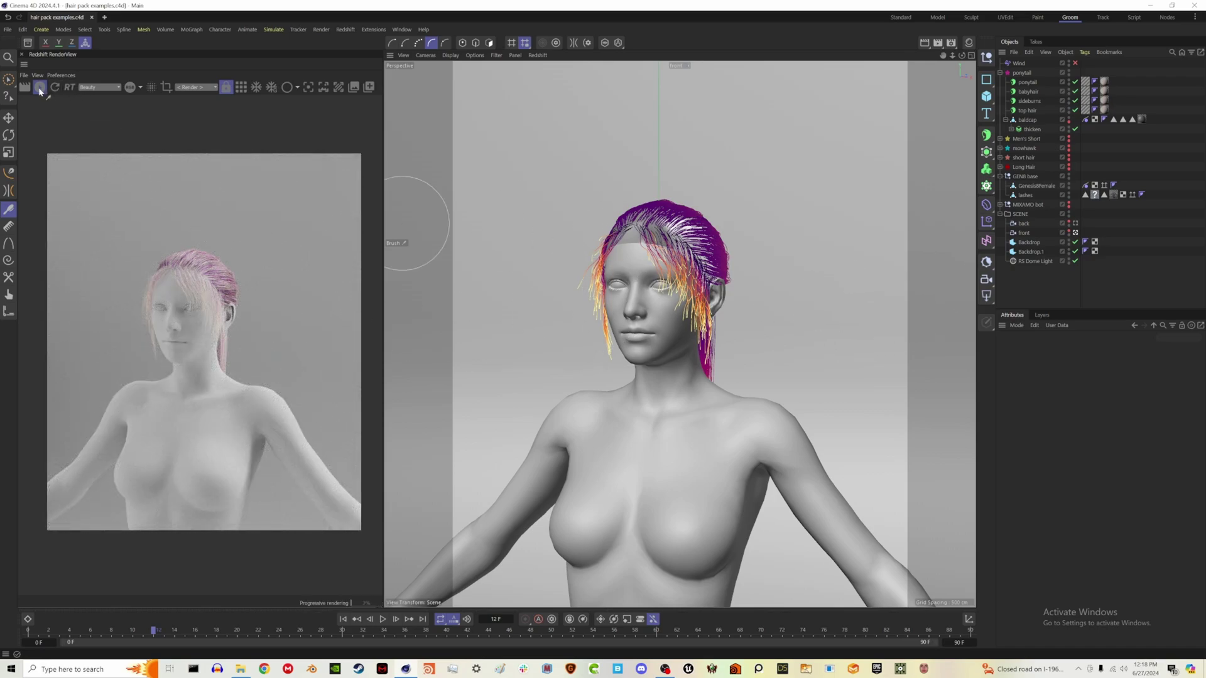
click(343, 620)
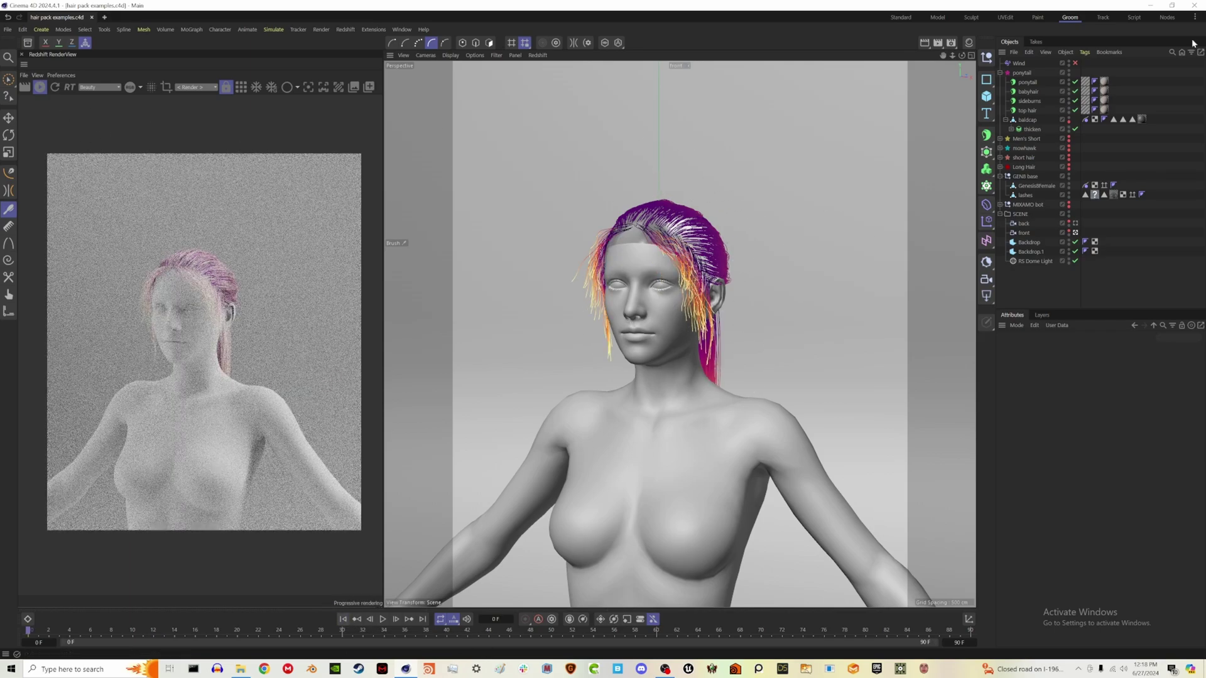
Step: Collapse and hide the ponytail group, and make the Men's Short hair group visible instead
click(1000, 73)
click(1068, 73)
click(1068, 82)
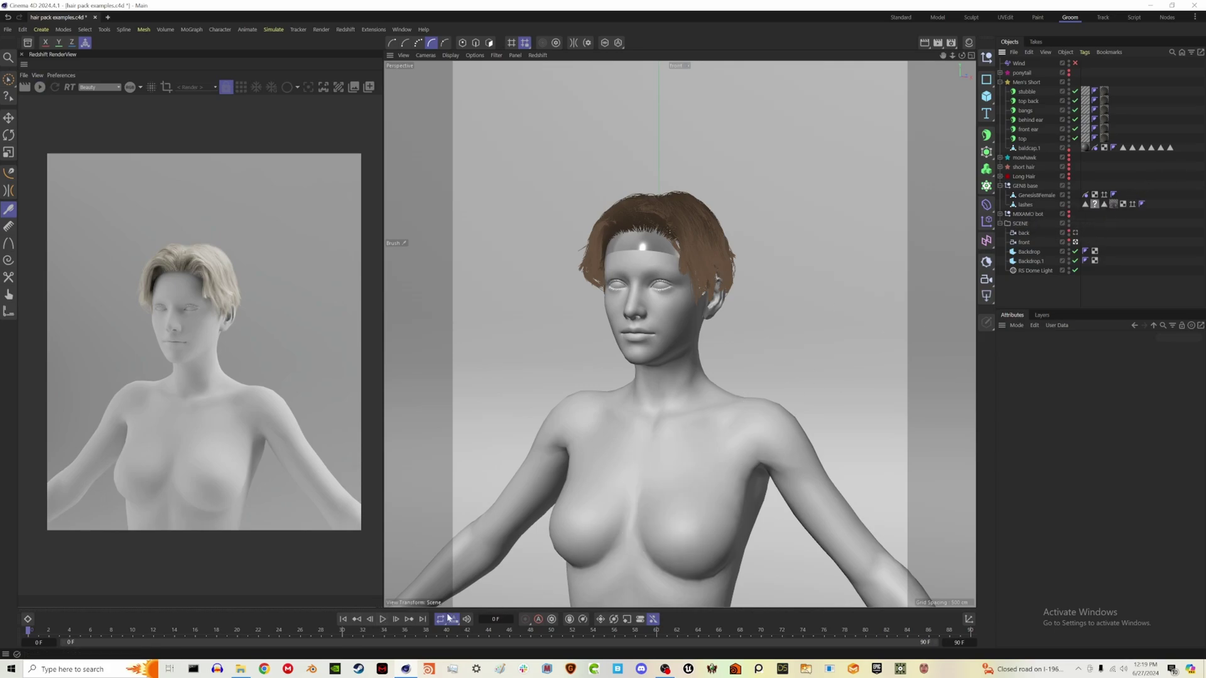
Step: Play the Men's Short hair simulation, briefly toggling the Wind object on and off, and stop the playback
click(382, 620)
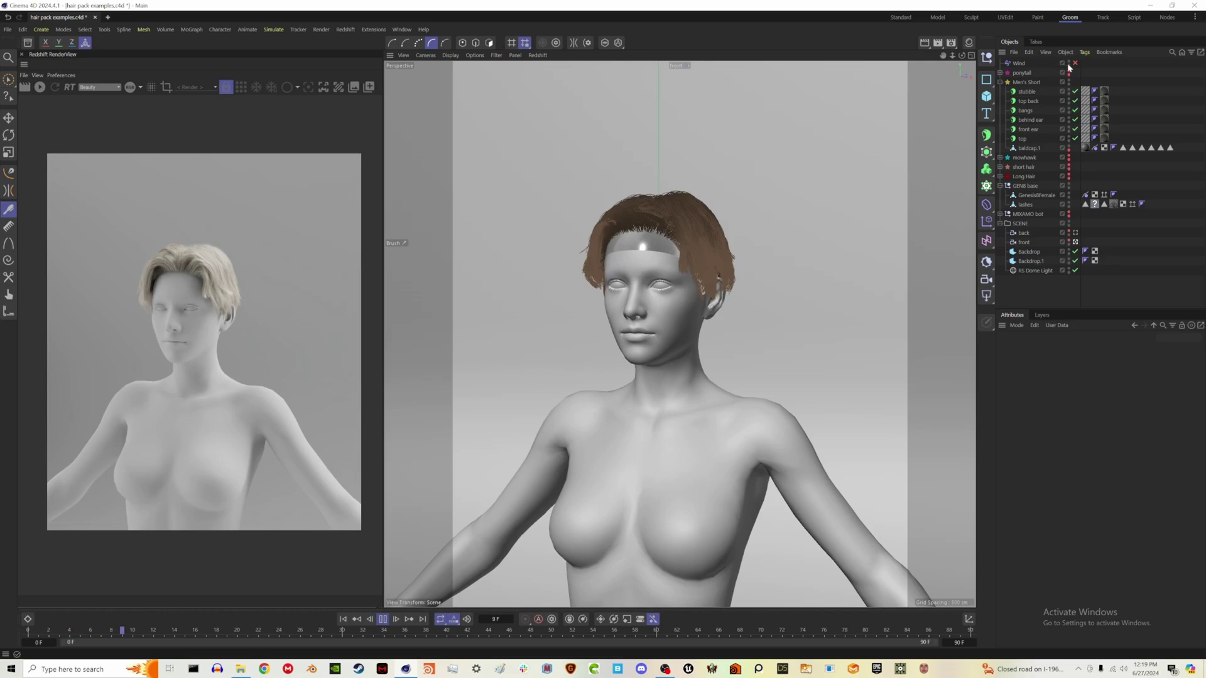
click(1074, 64)
click(1075, 63)
click(383, 619)
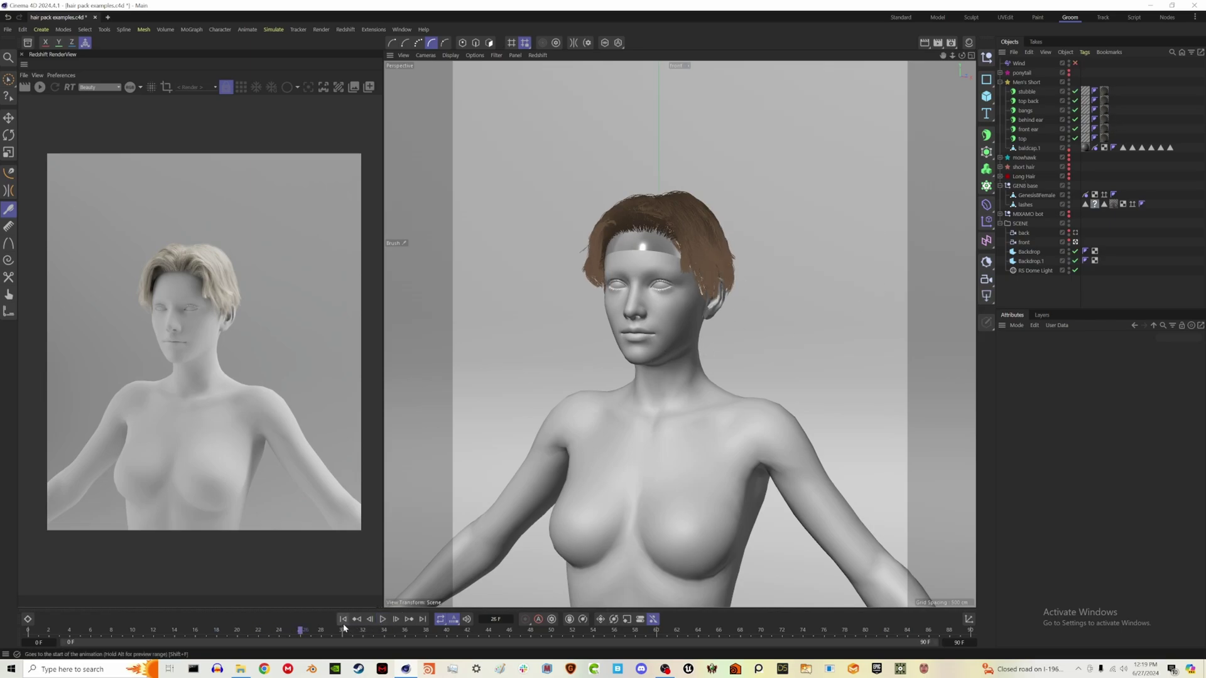
Step: Check the dynamics of the stubble and top hair objects, and set the top hair's viewport Detail to 5%
click(1028, 93)
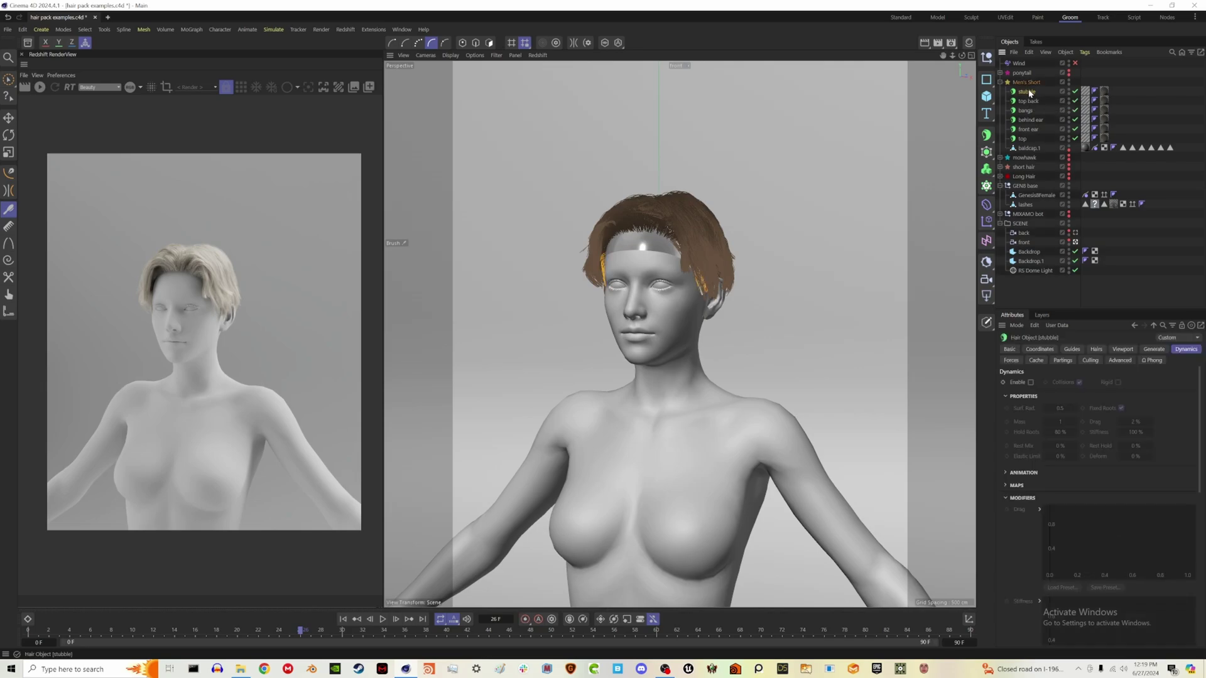
click(1024, 138)
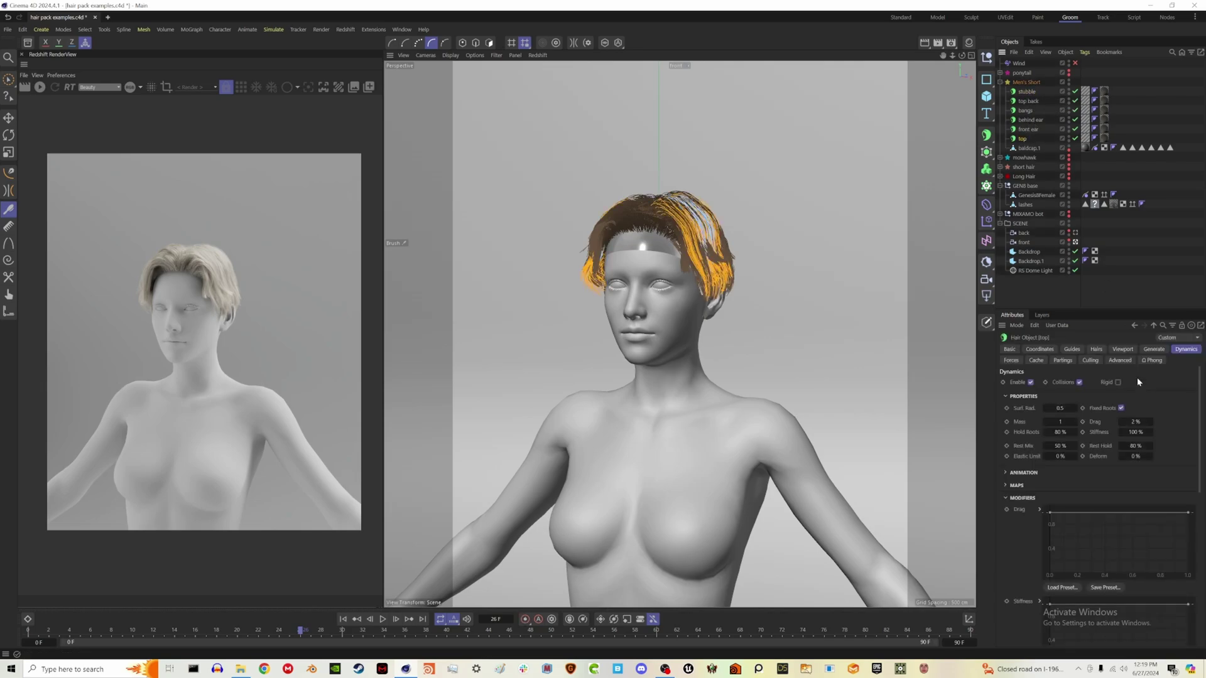
click(1124, 350)
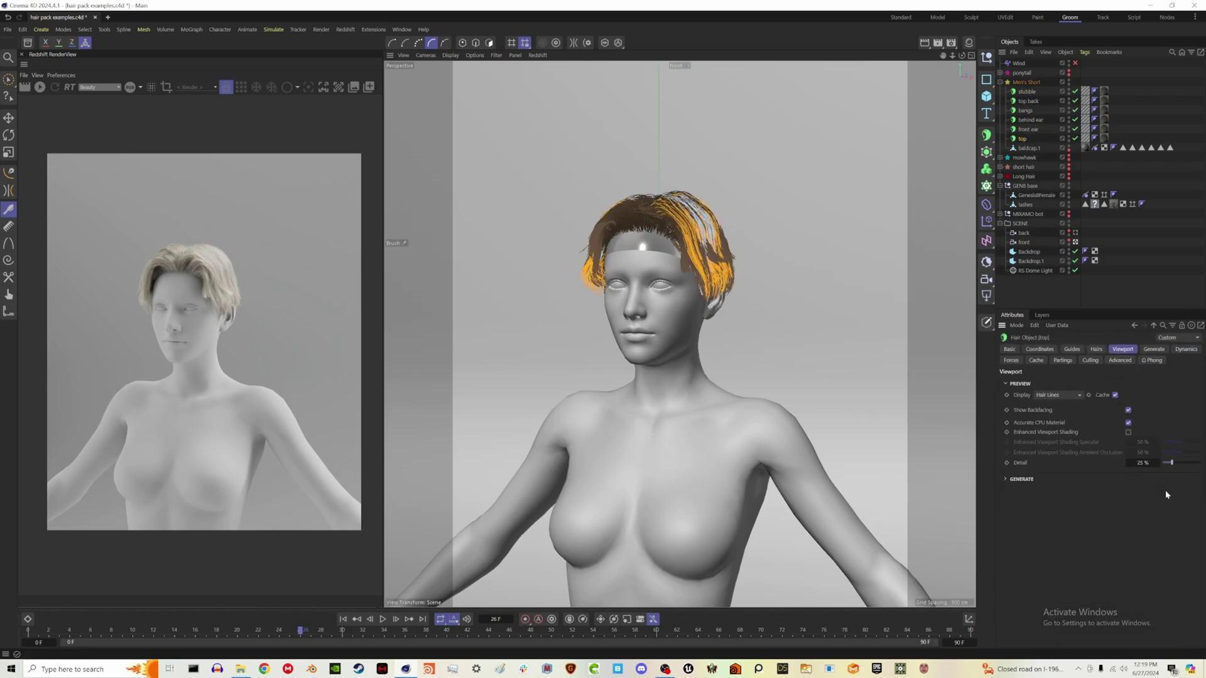
click(1142, 463)
text(100)
key(Return)
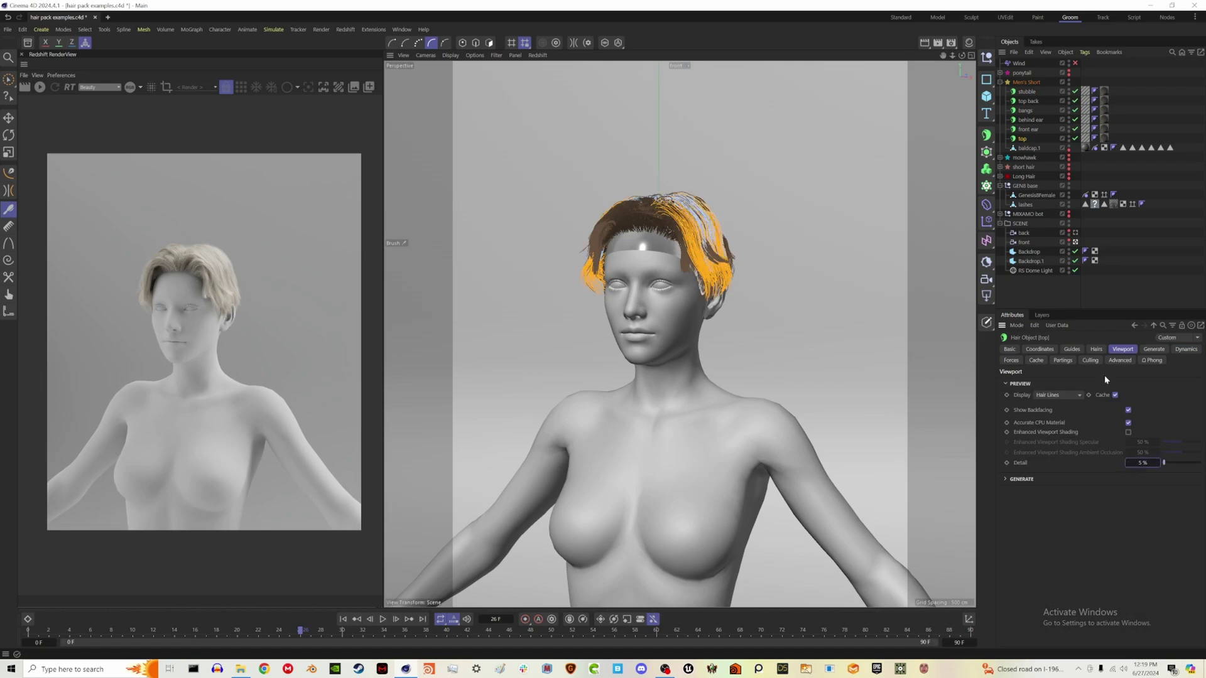
click(1106, 290)
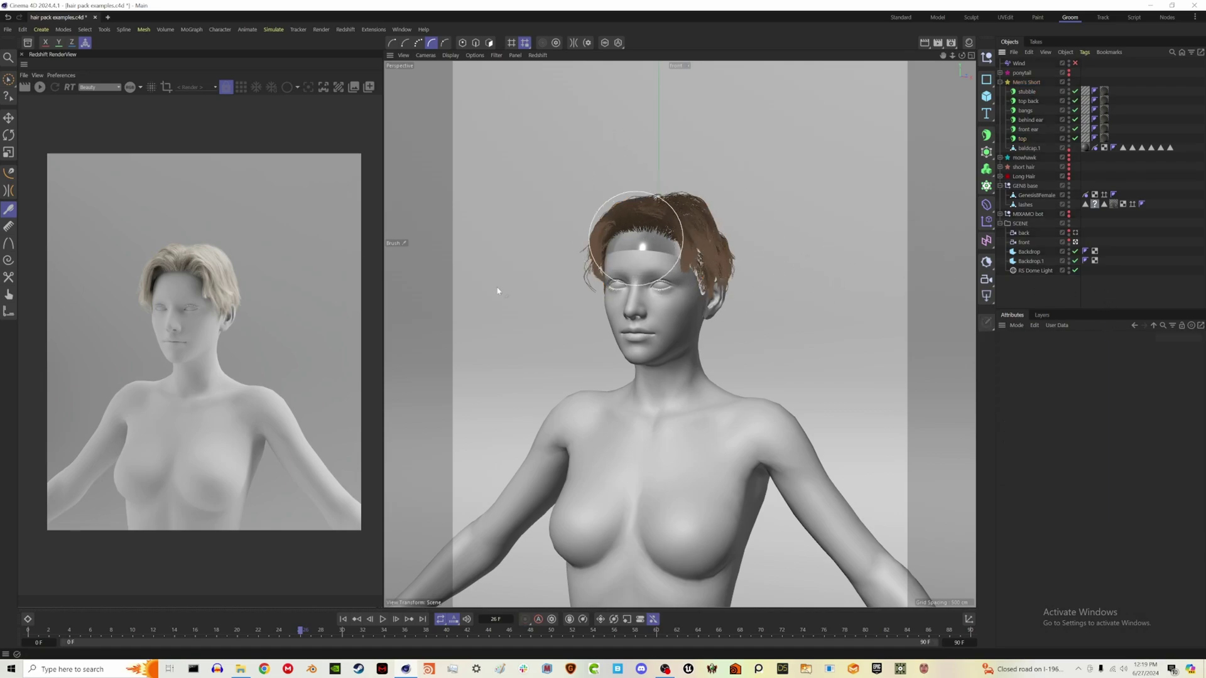
Step: Set the viewport Detail of the Men's Short top hair to 25%
click(1033, 100)
click(1022, 139)
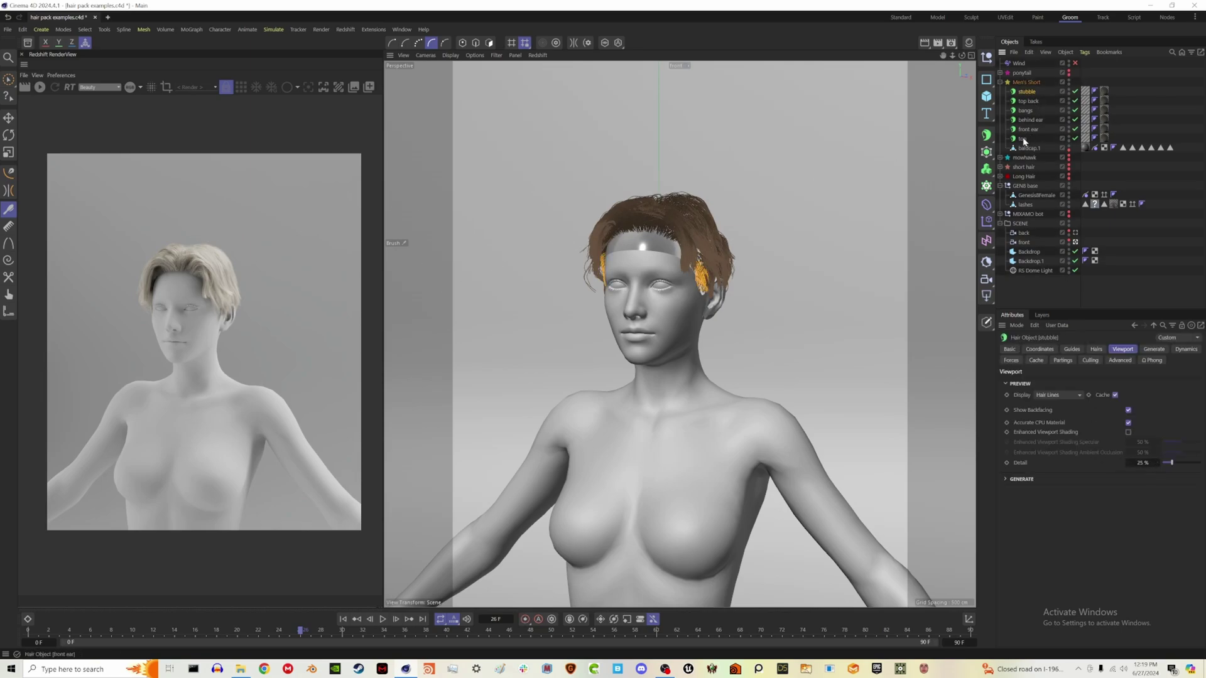
click(1148, 463)
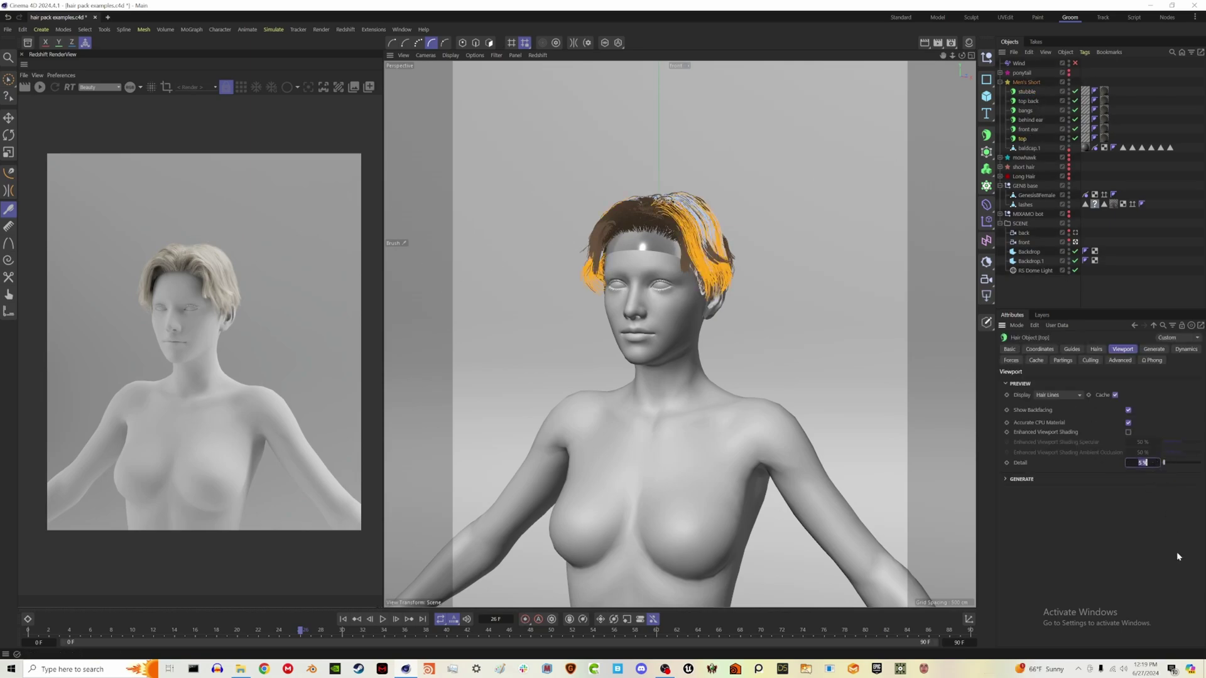
text(25)
key(Return)
click(1134, 290)
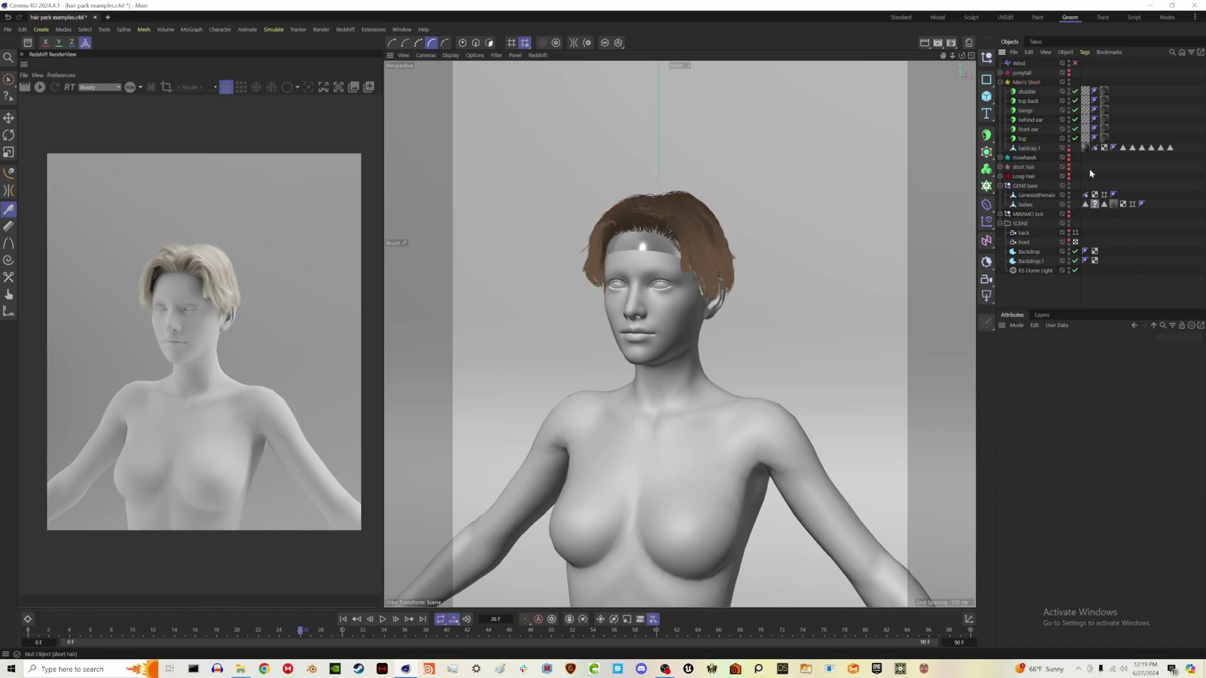
Step: Hide the Men's Short group, and make the mowhawk group visible with its buzzed and mowhawk hair objects enabled
click(1000, 82)
click(999, 91)
click(1068, 80)
drag(1074, 101, 1075, 110)
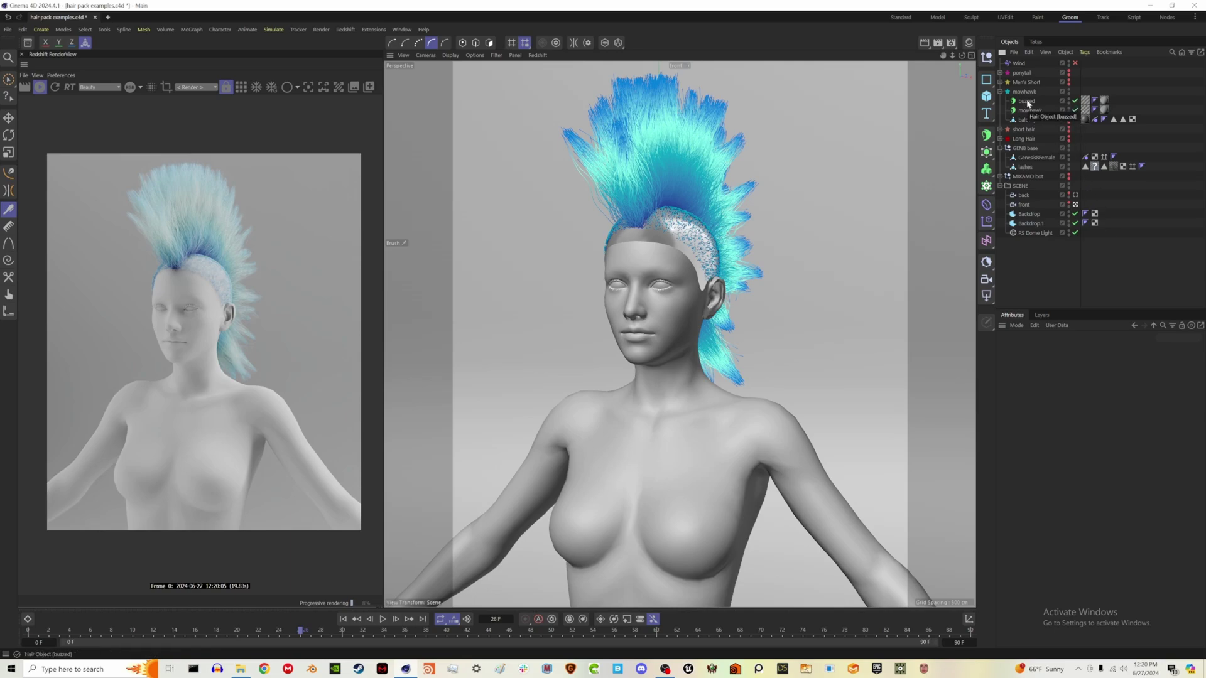
Step: Open the mowhawk hair material's color settings and browse the gradient presets without applying one
click(1085, 111)
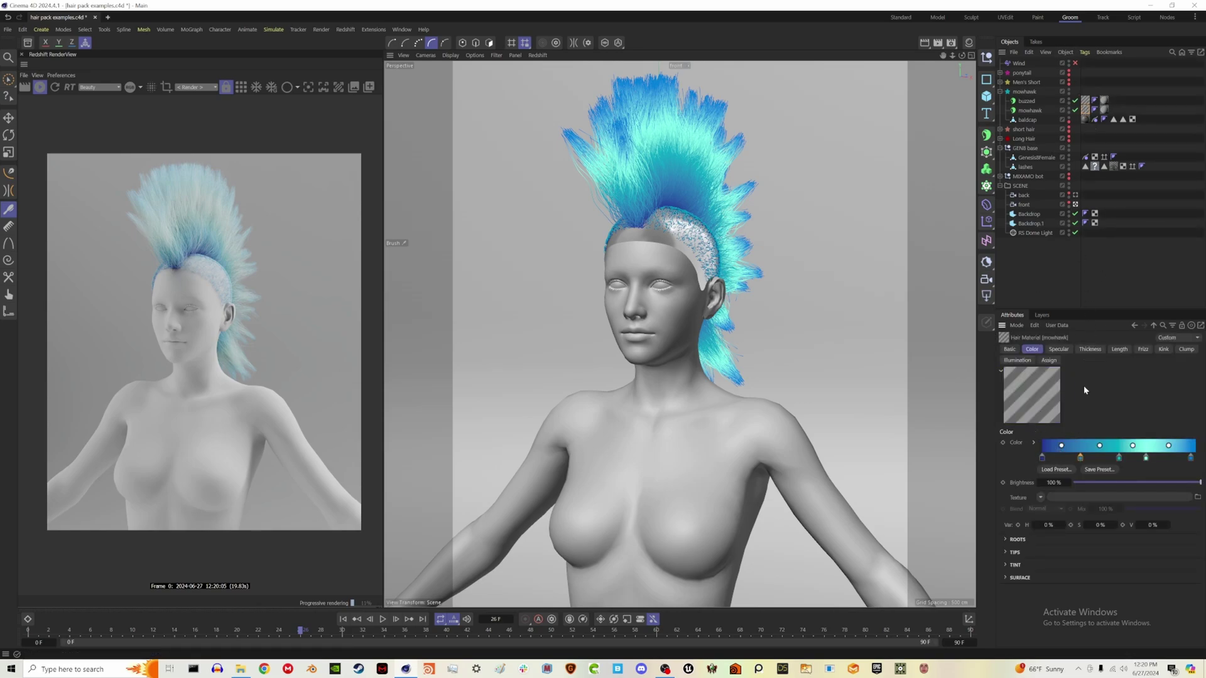
click(1055, 469)
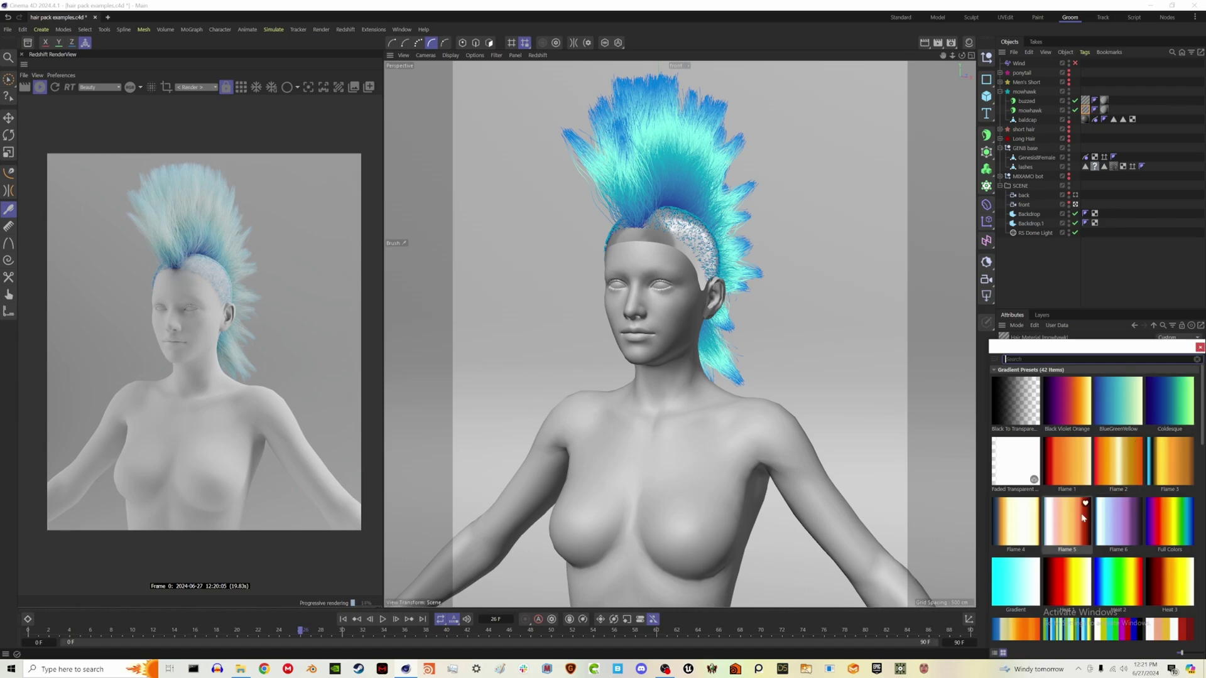
scroll(1080, 519, down, 4)
scroll(1081, 519, up, 4)
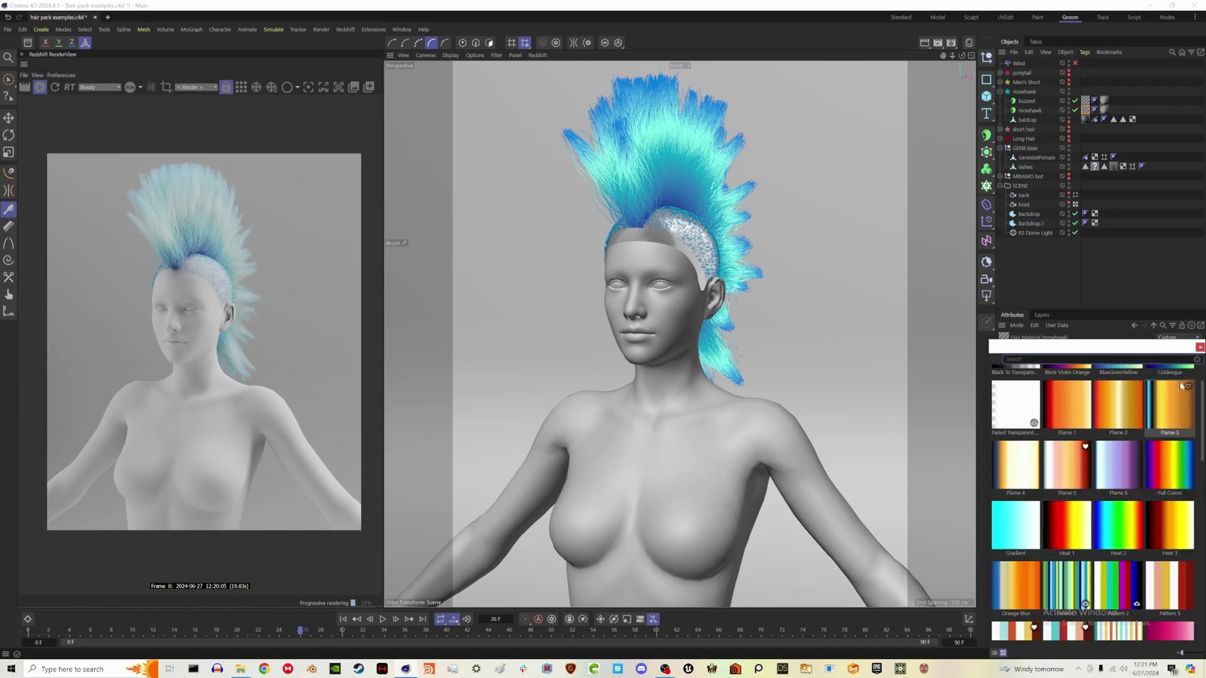
click(1199, 347)
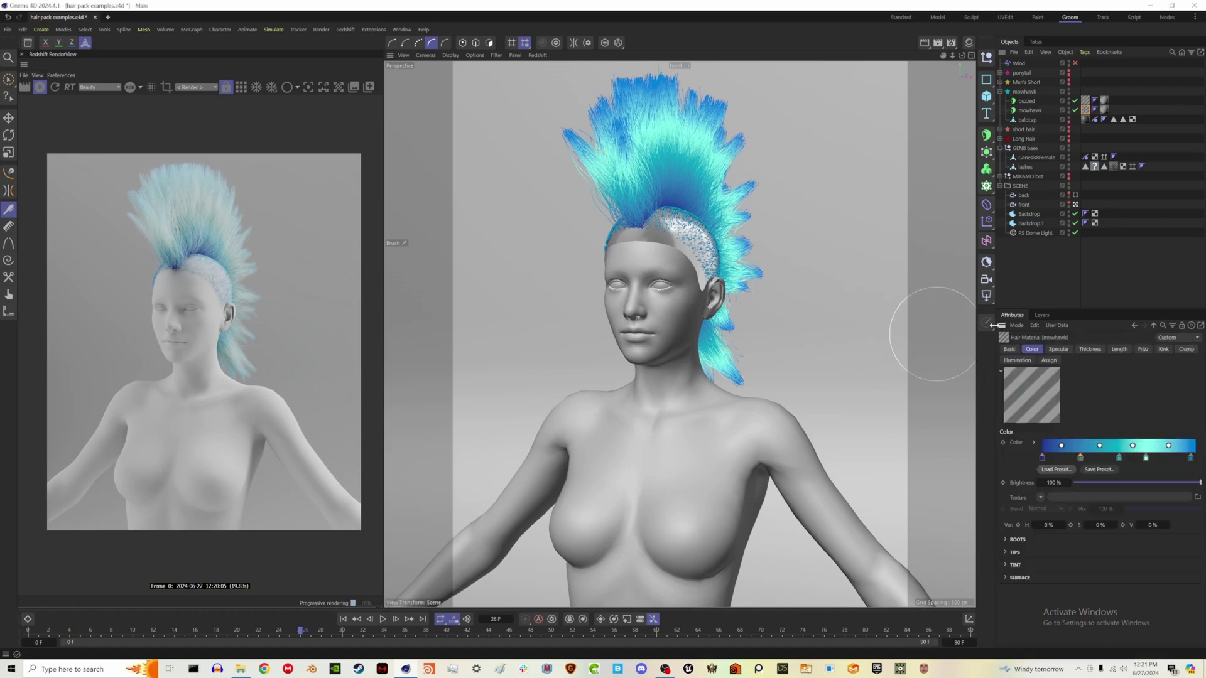
Step: Try the mowhawk RS material's Stray Hair Fraction at 0 and at 1 in the preview render
click(1105, 110)
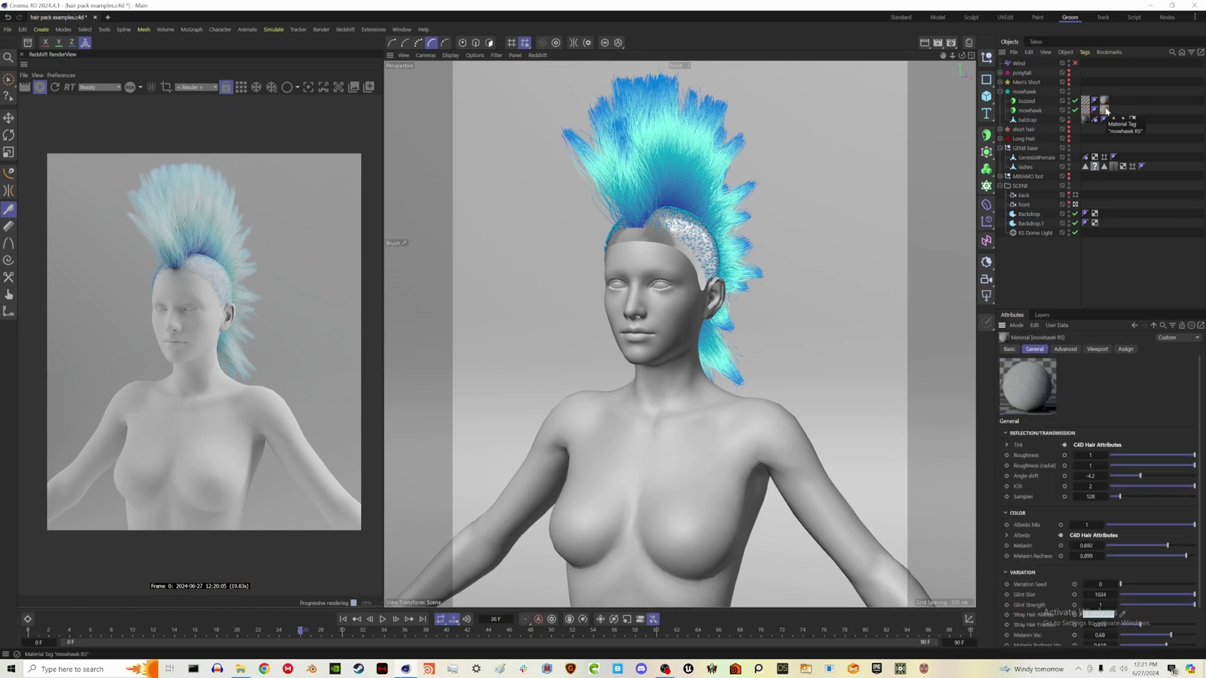
scroll(1060, 413, down, 2)
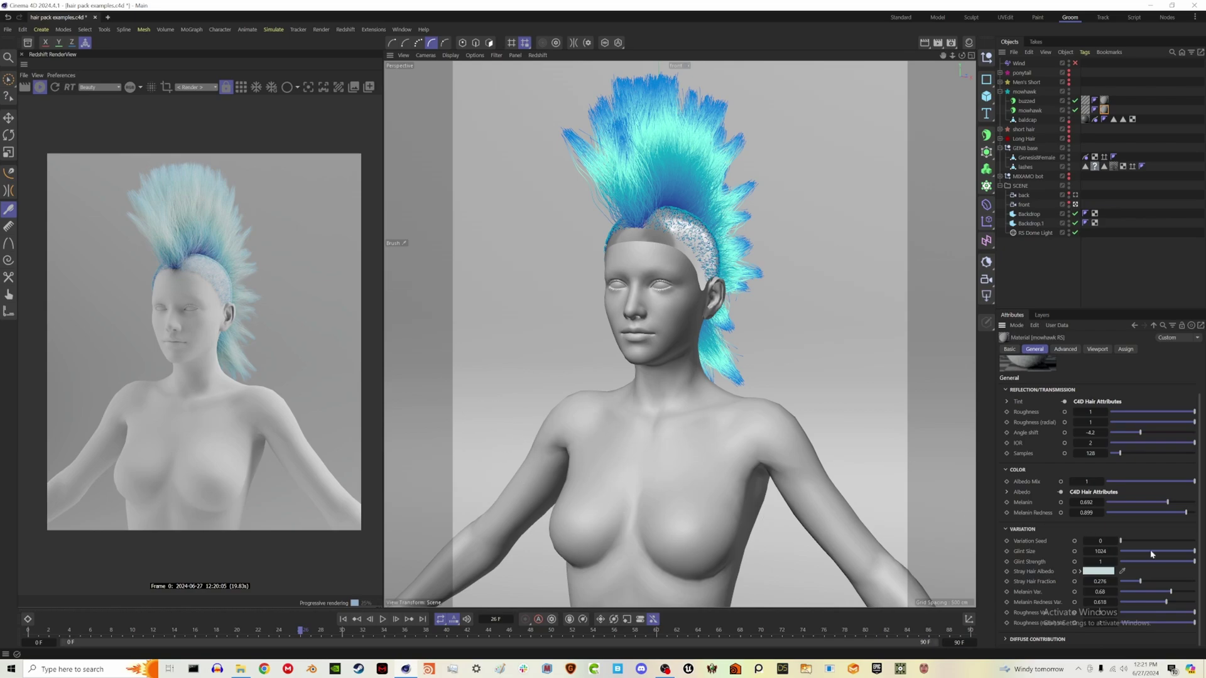
drag(1135, 584, 1119, 585)
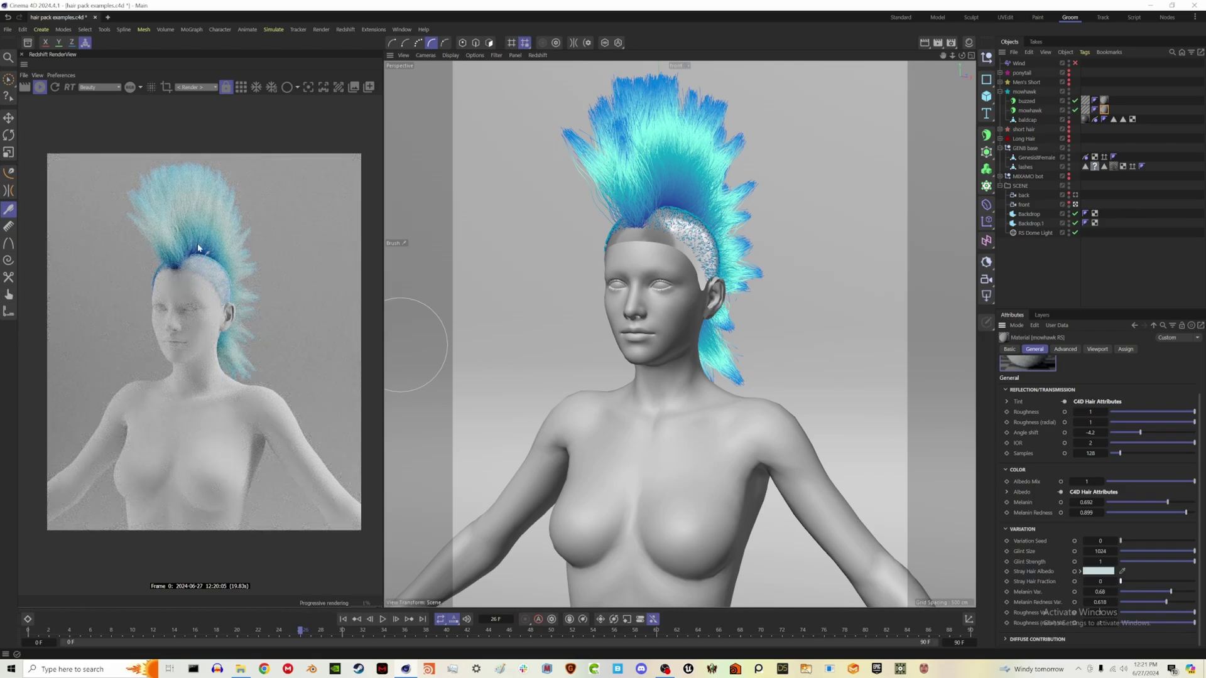
drag(1147, 581, 1195, 581)
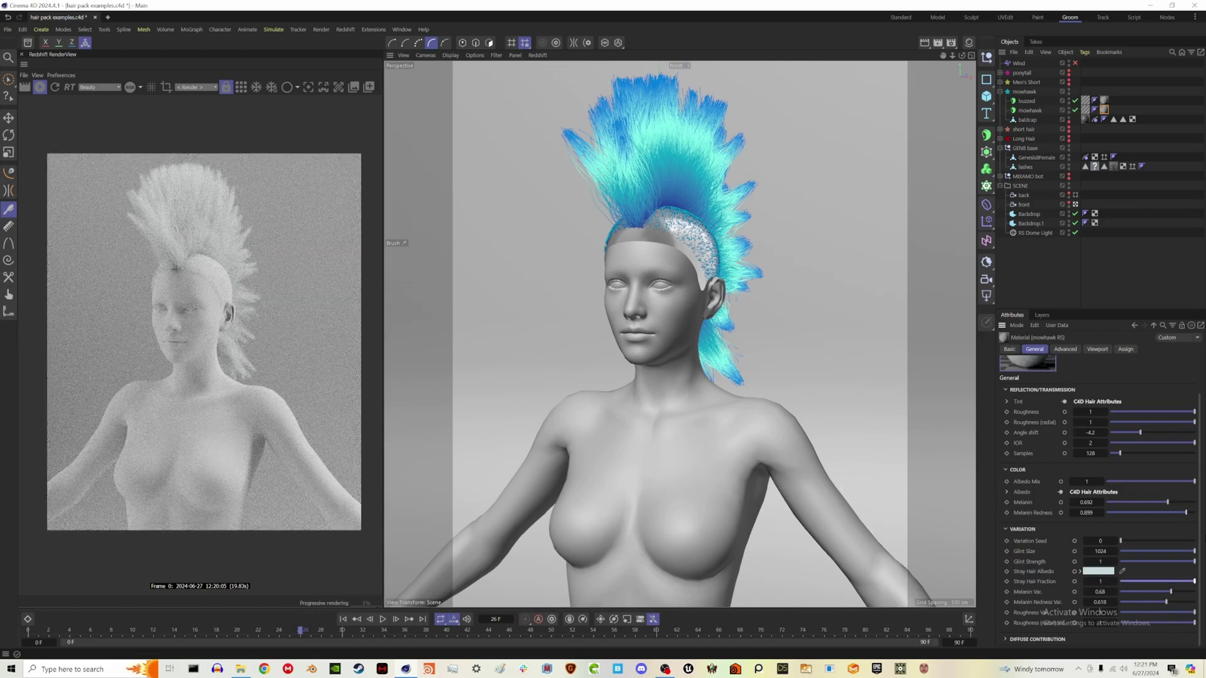
Step: Lower the mowhawk RS material's Stray Hair Fraction to about 0.2 and open its value for editing
drag(1191, 584, 1135, 586)
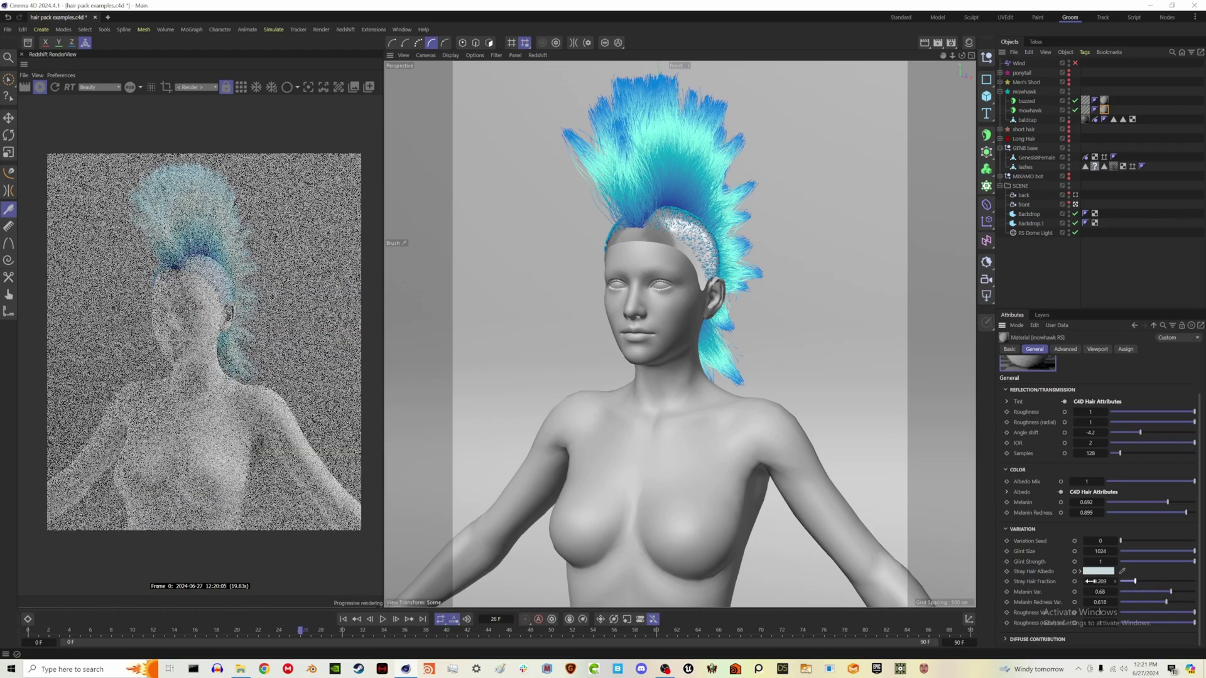
double_click(1096, 581)
key(BackSpace)
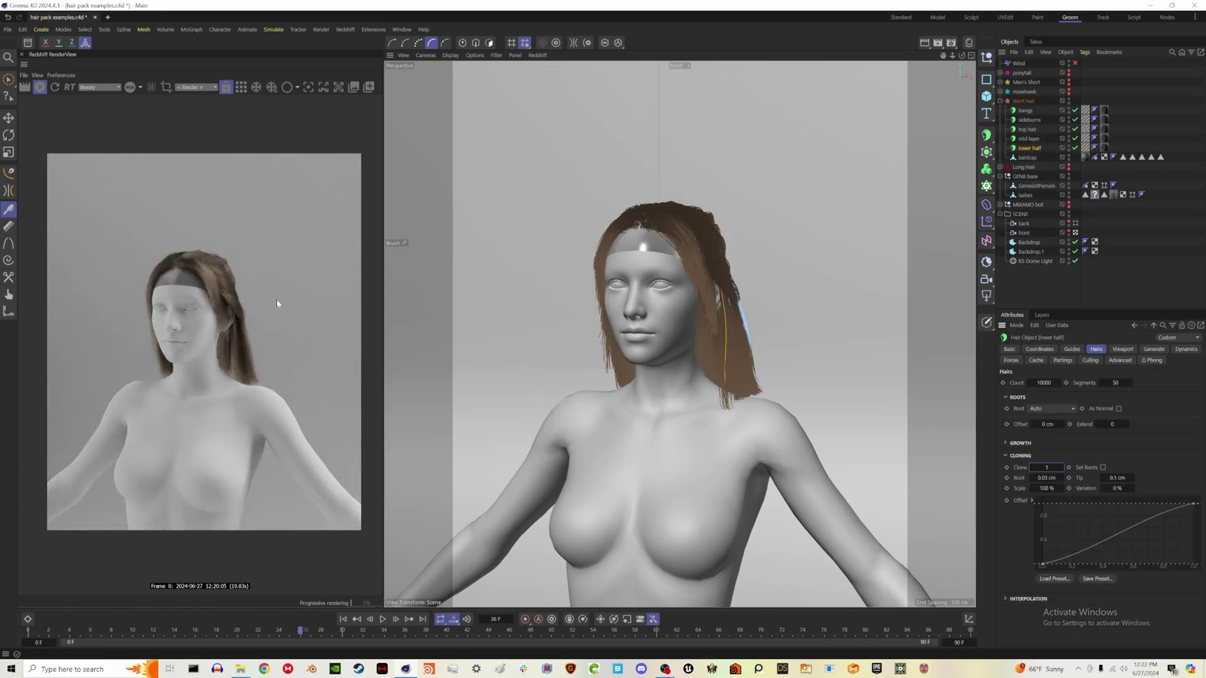
Step: Review the Redshift sampling and denoising options of the low quality testing render setting, and inspect the short hair in the preview render
click(321, 30)
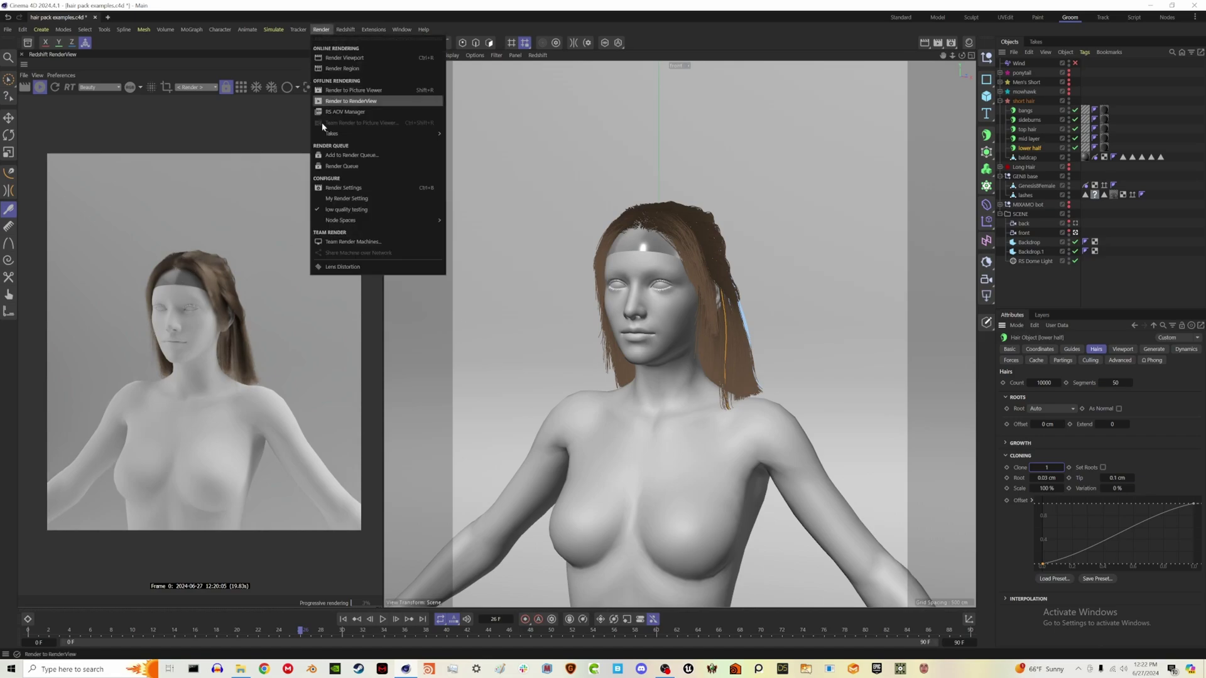
click(358, 188)
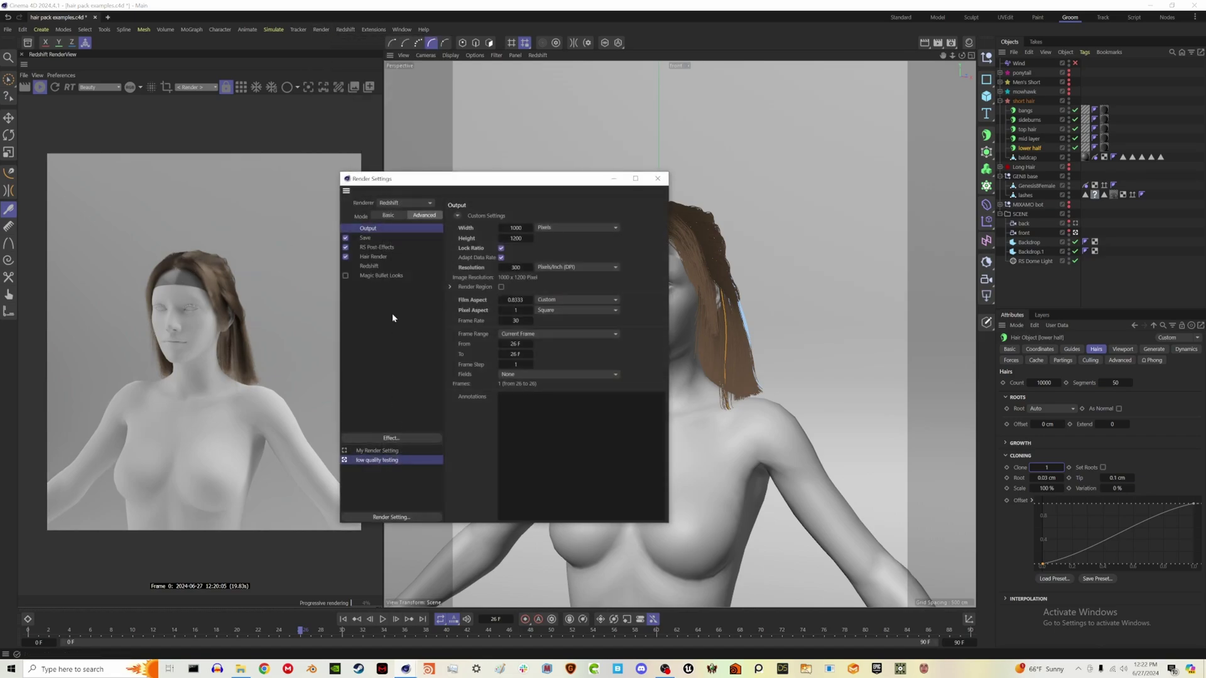
click(374, 266)
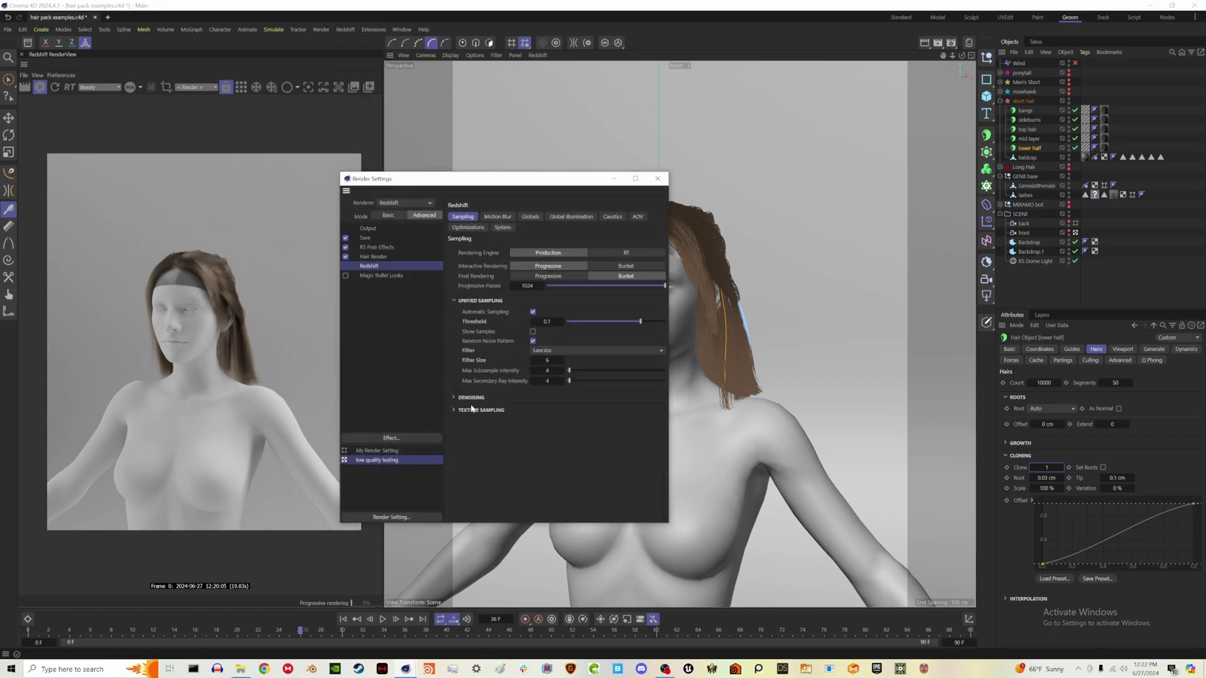
click(528, 408)
click(657, 178)
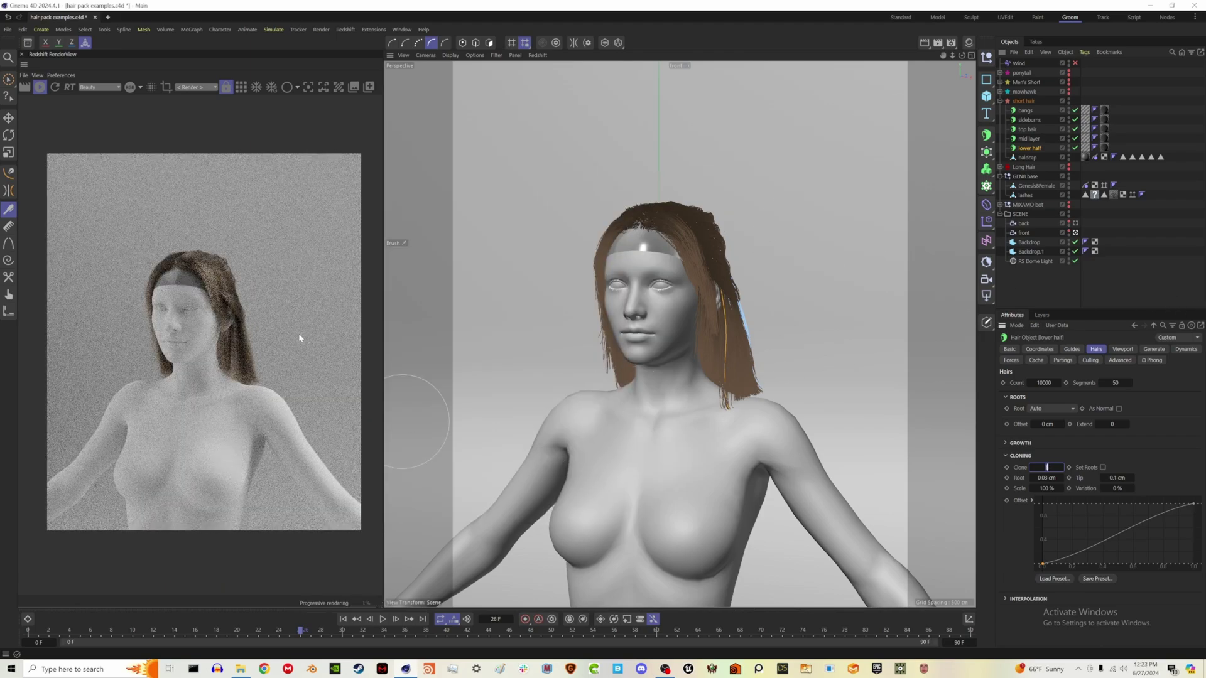
scroll(201, 284, up, 3)
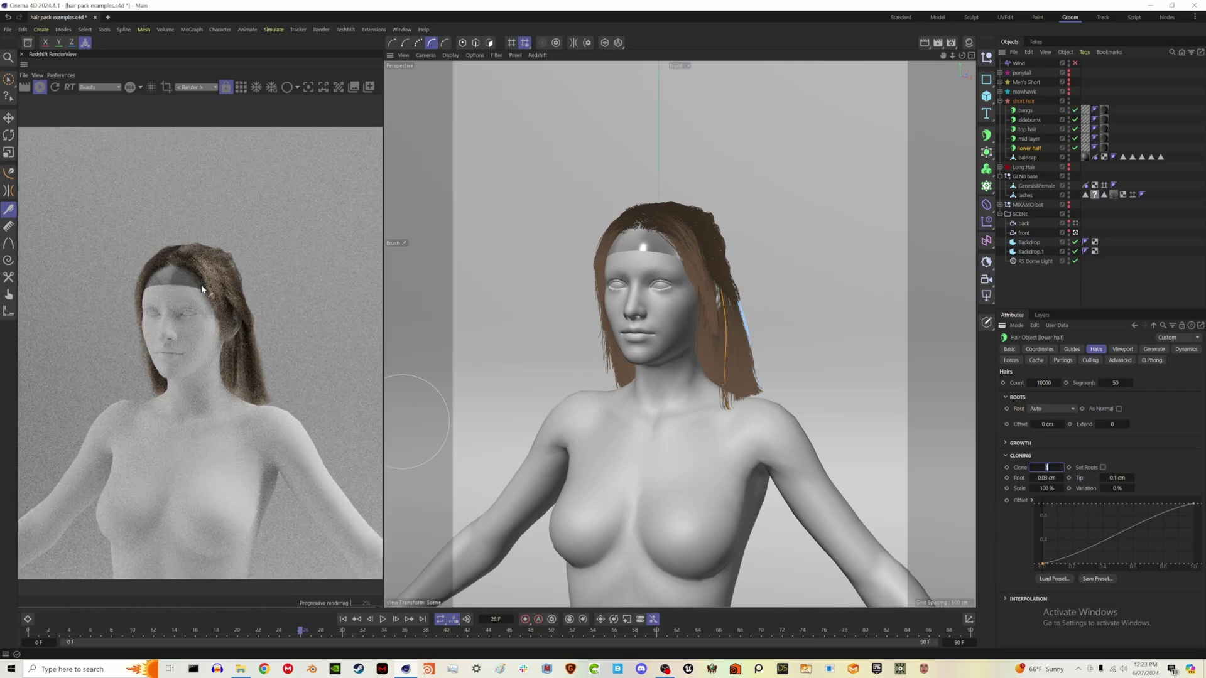
scroll(201, 284, down, 2)
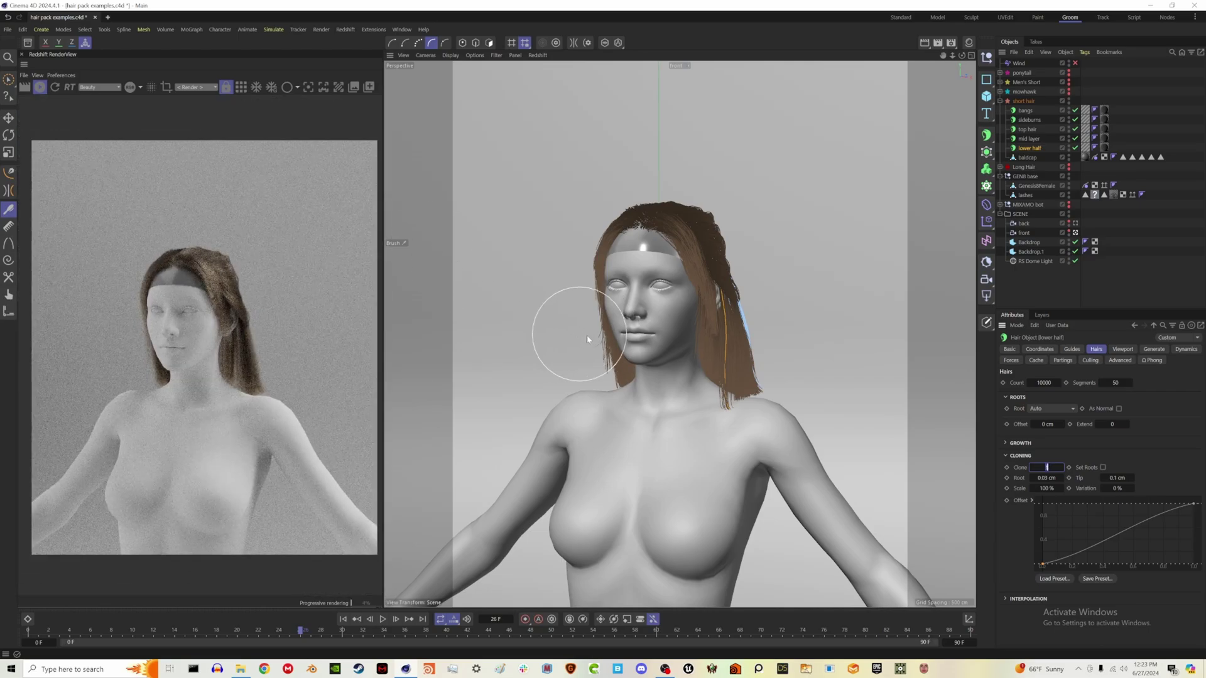
Step: Open the bangs' dynamics settings, and play the short hair simulation with Wind enabled from the first frame to frame 17
click(1026, 111)
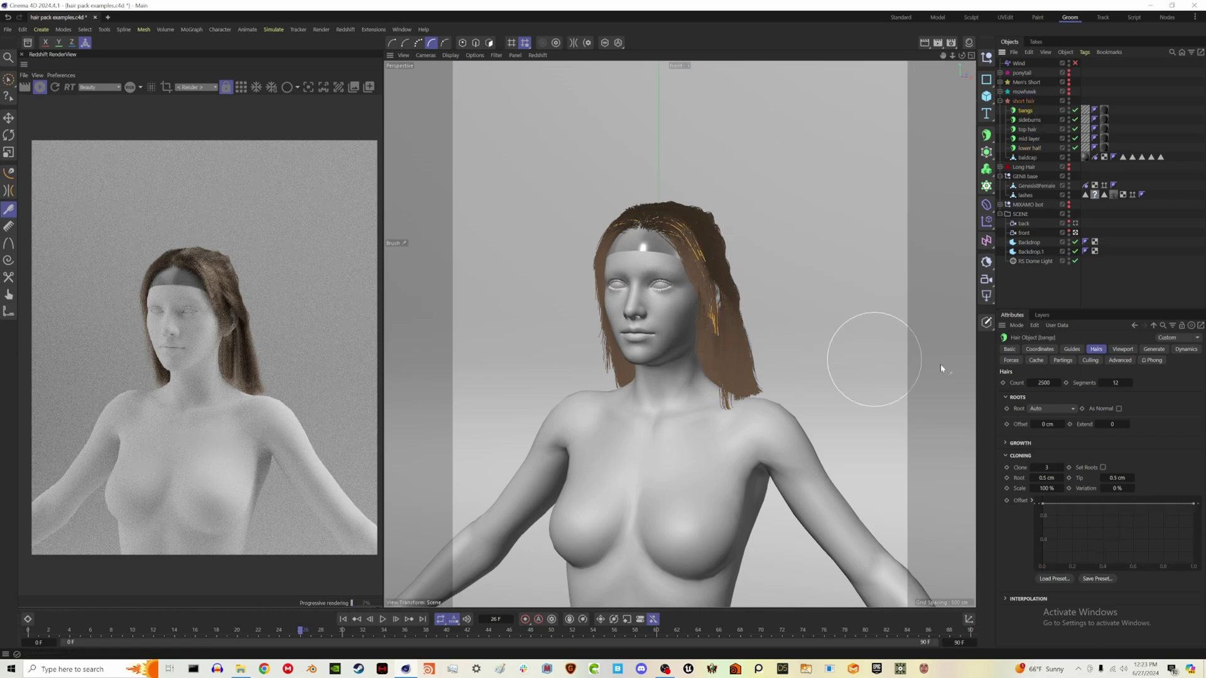
click(1185, 349)
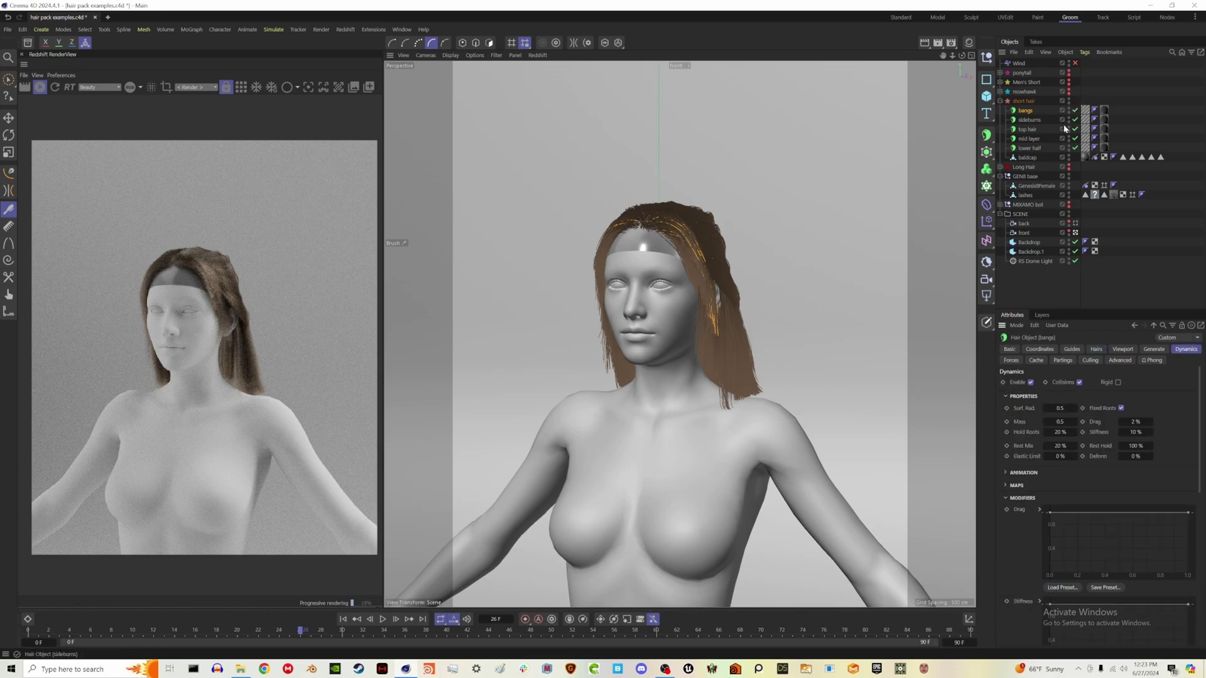
click(40, 91)
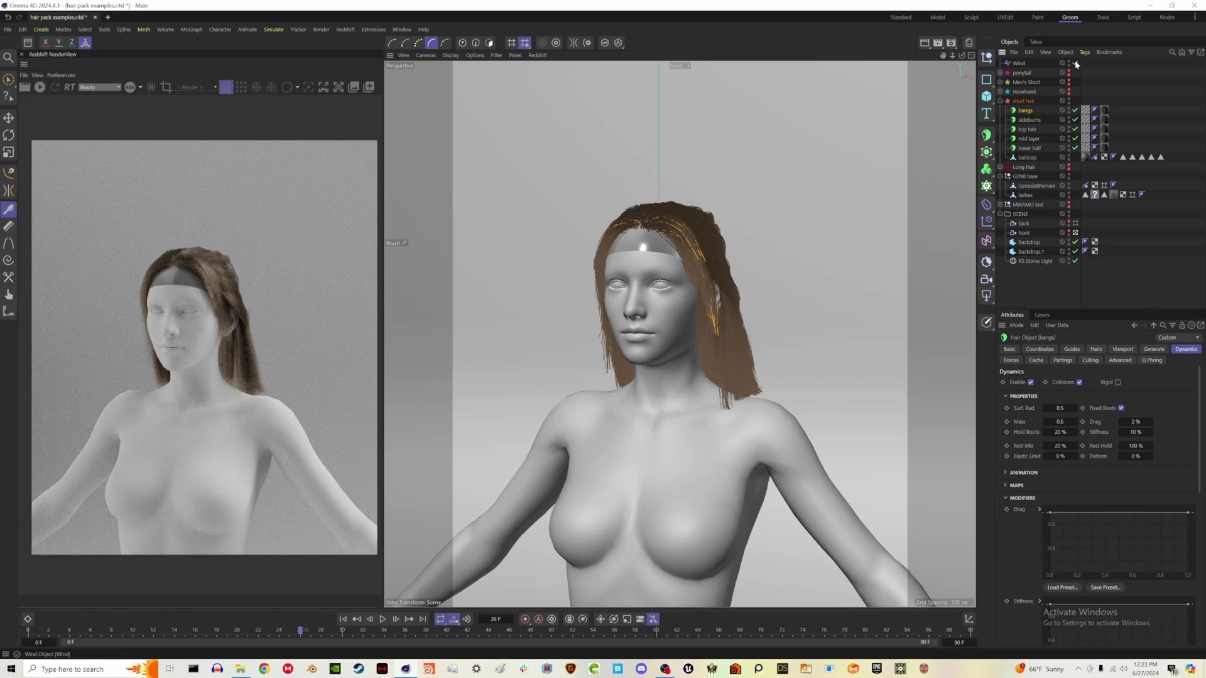
click(342, 619)
click(382, 619)
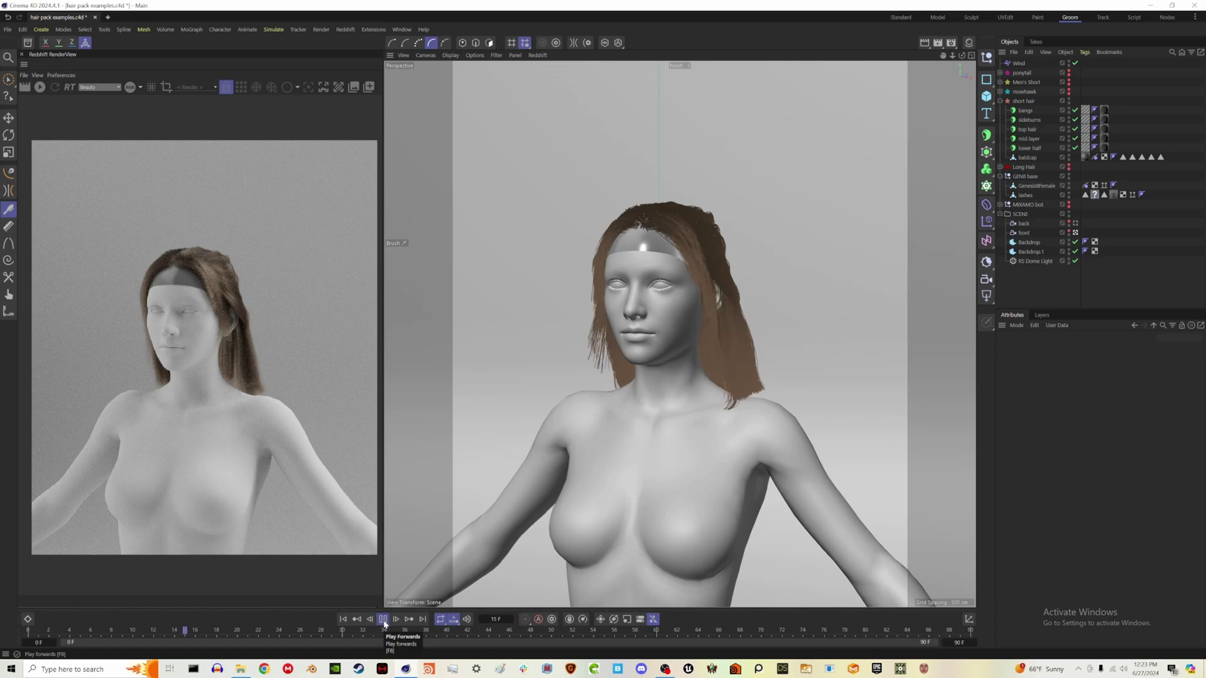
click(383, 619)
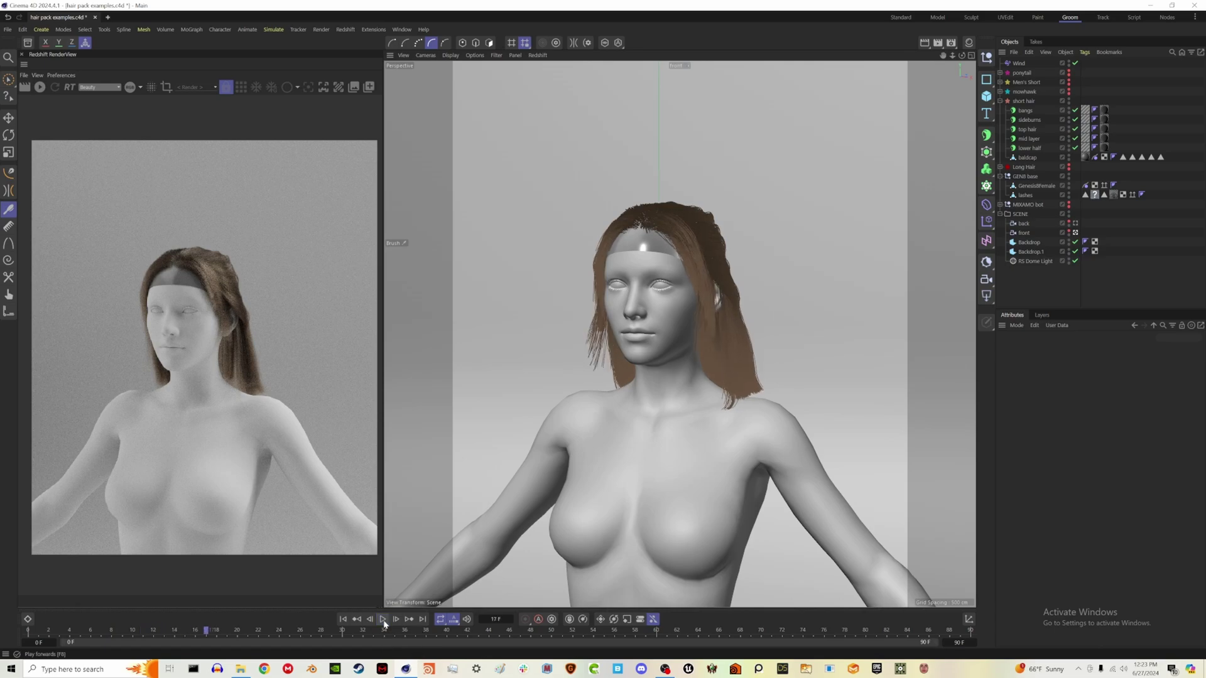
Step: Switch to the back camera and restart the Redshift preview render of the simulated short hair
click(1075, 223)
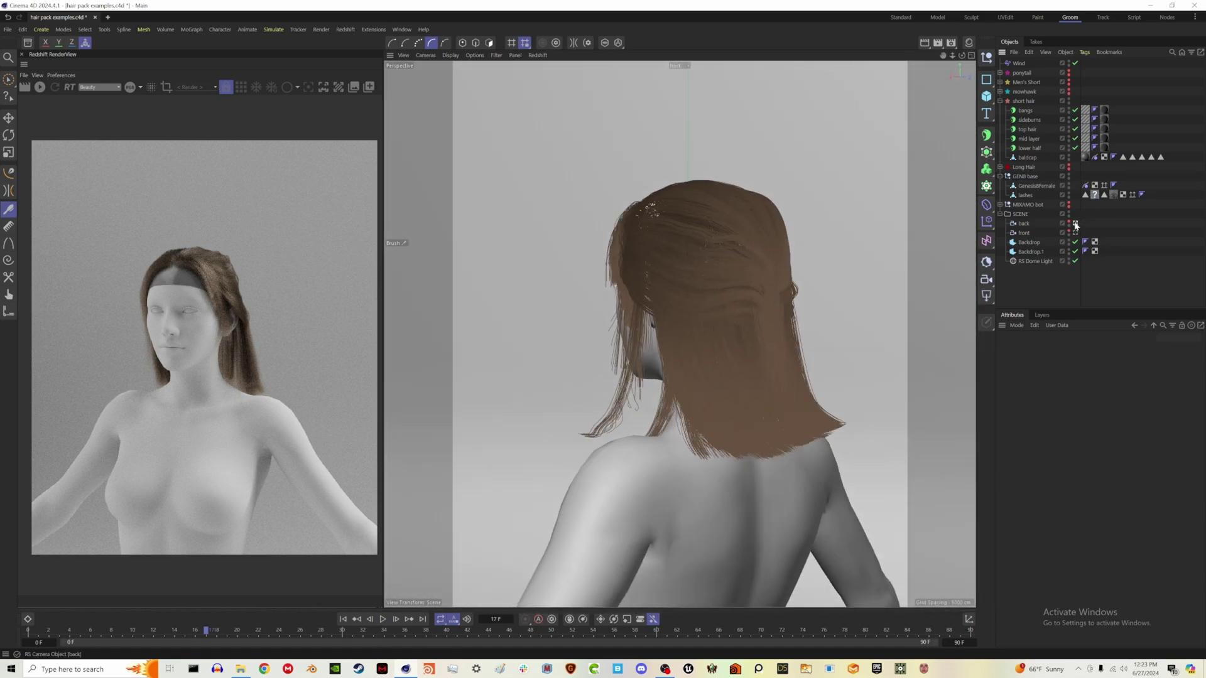
click(39, 88)
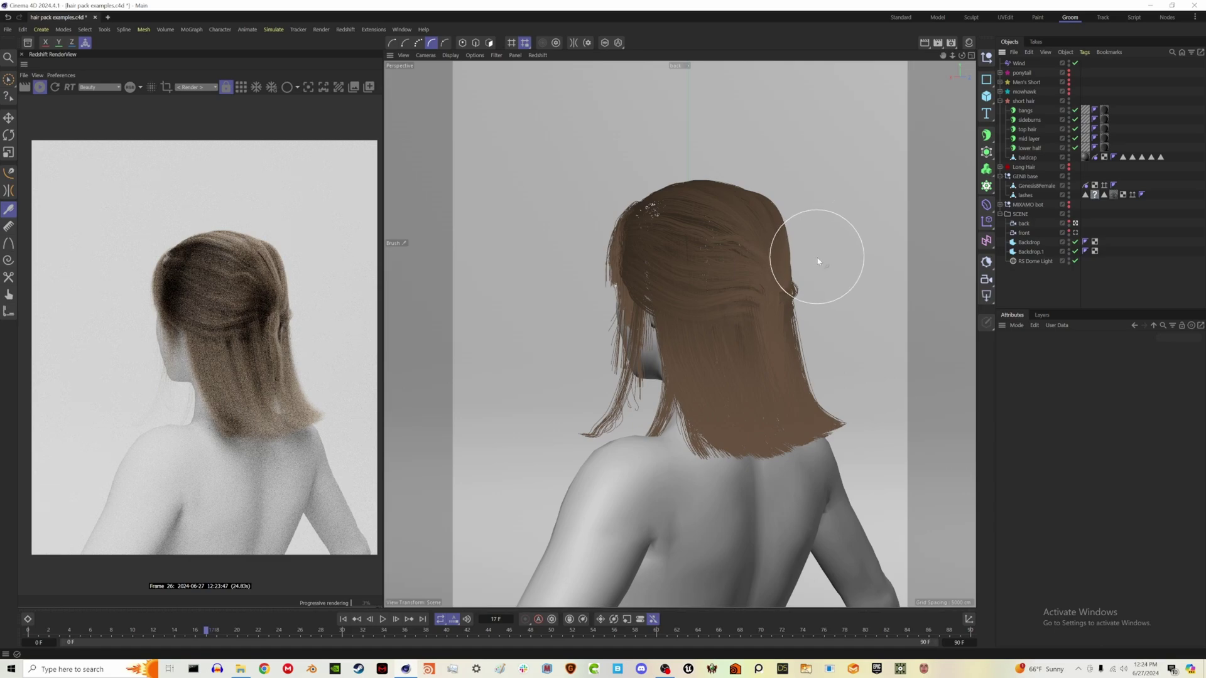
Step: Replace the short hair with the Long Hair preset in the front camera view and rewind to the first frame
click(989, 97)
click(1036, 186)
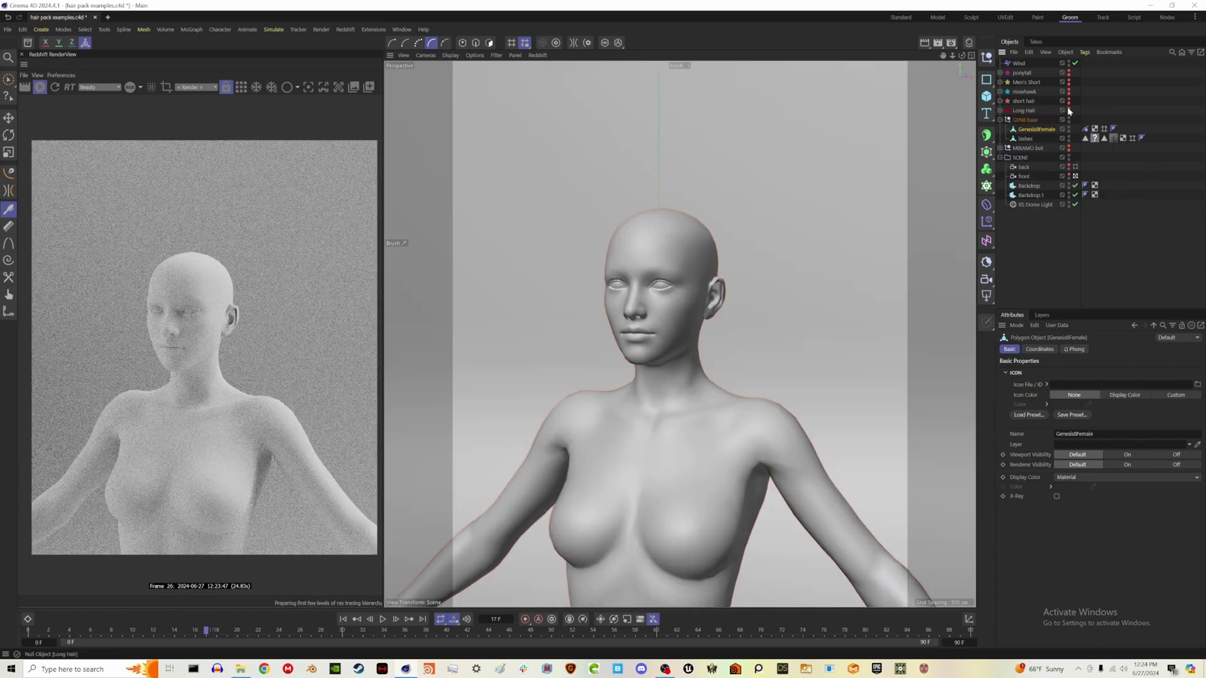
click(1000, 110)
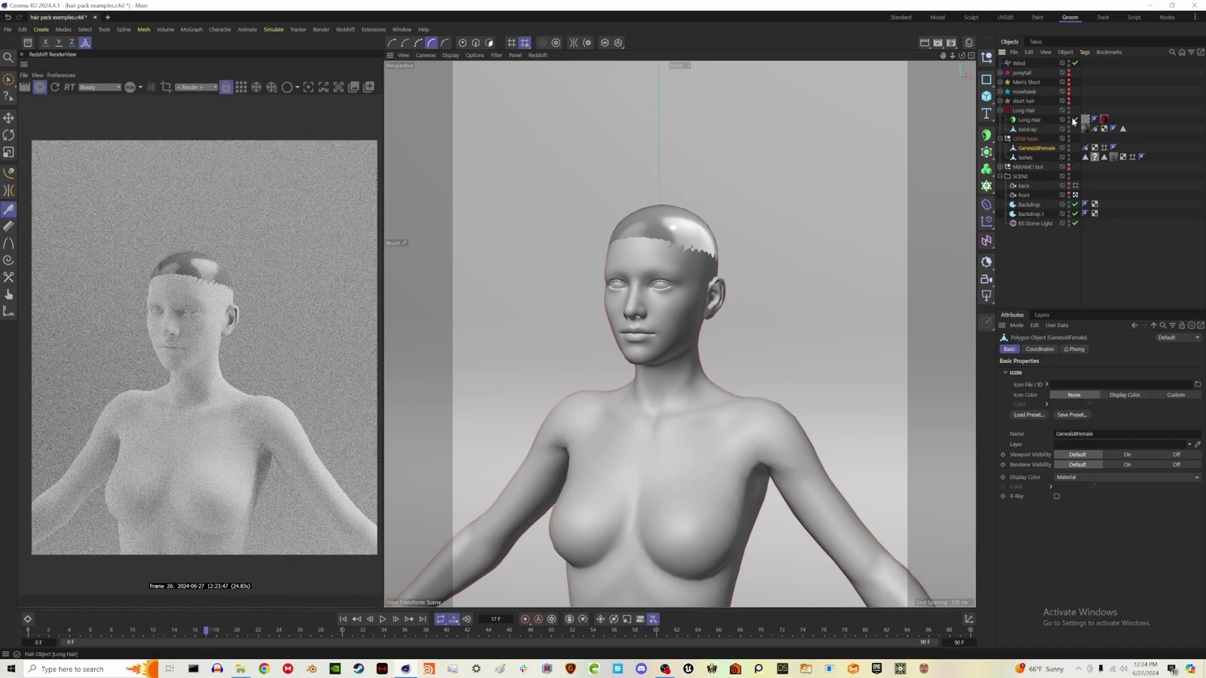
click(343, 619)
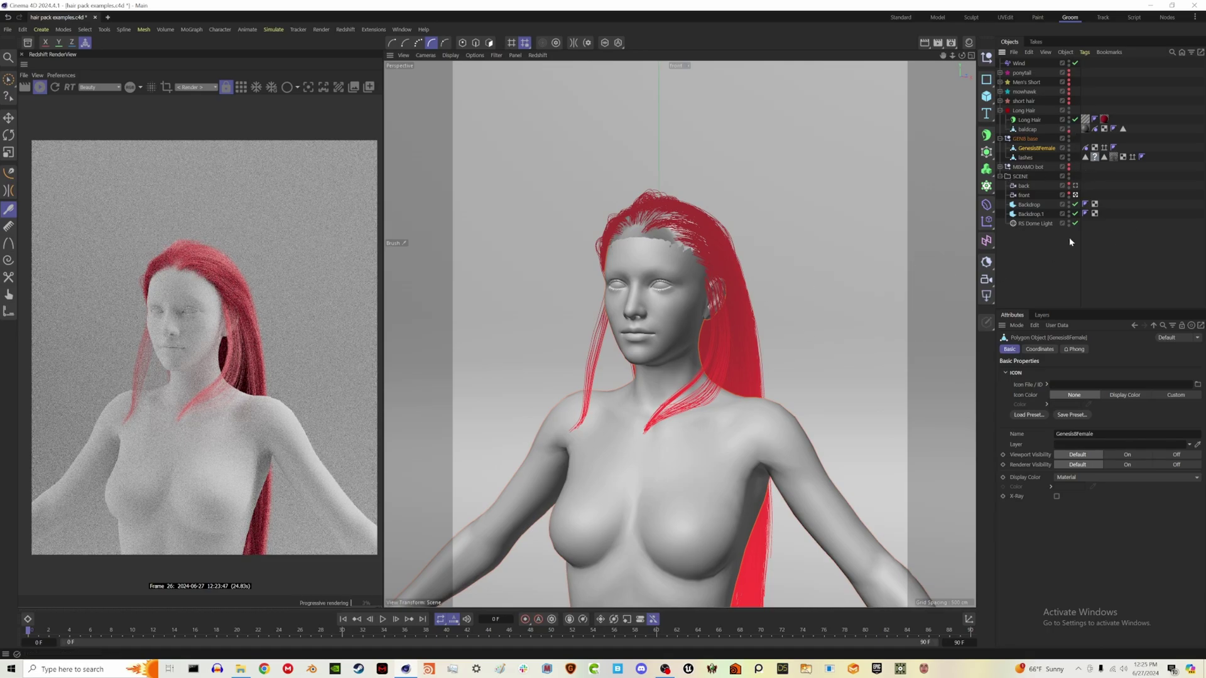
Step: Leave the front camera to inspect the long hair from the side and select the Long Hair object
click(1075, 196)
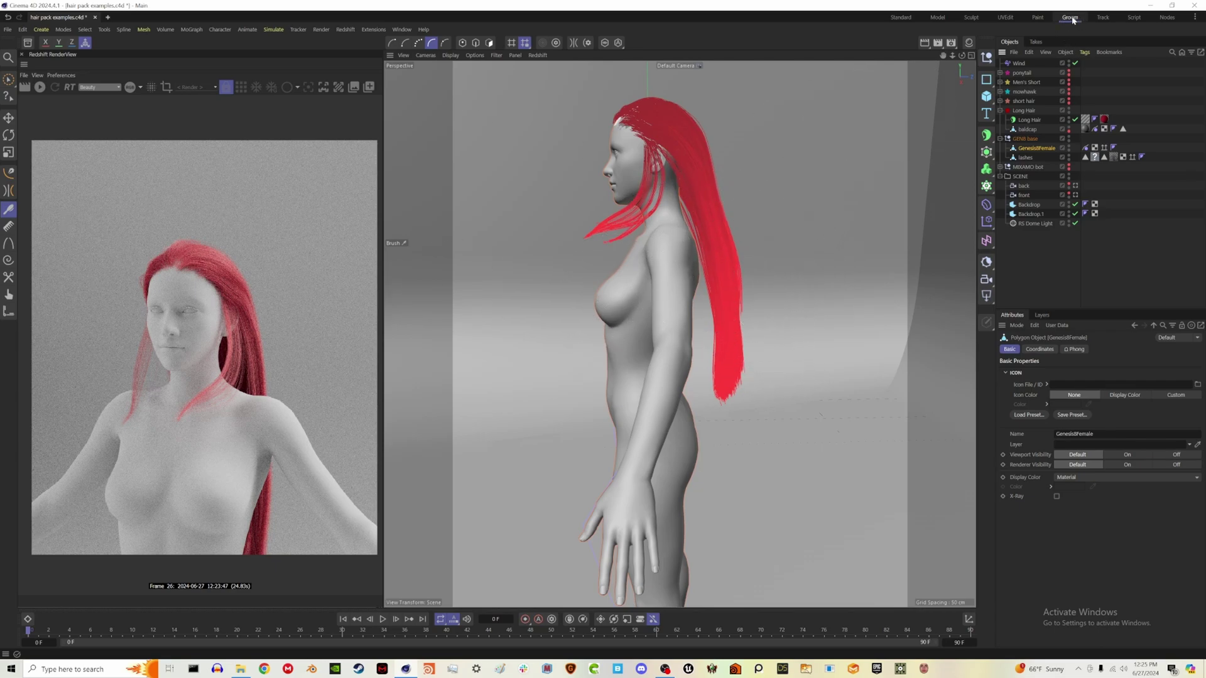
click(1025, 120)
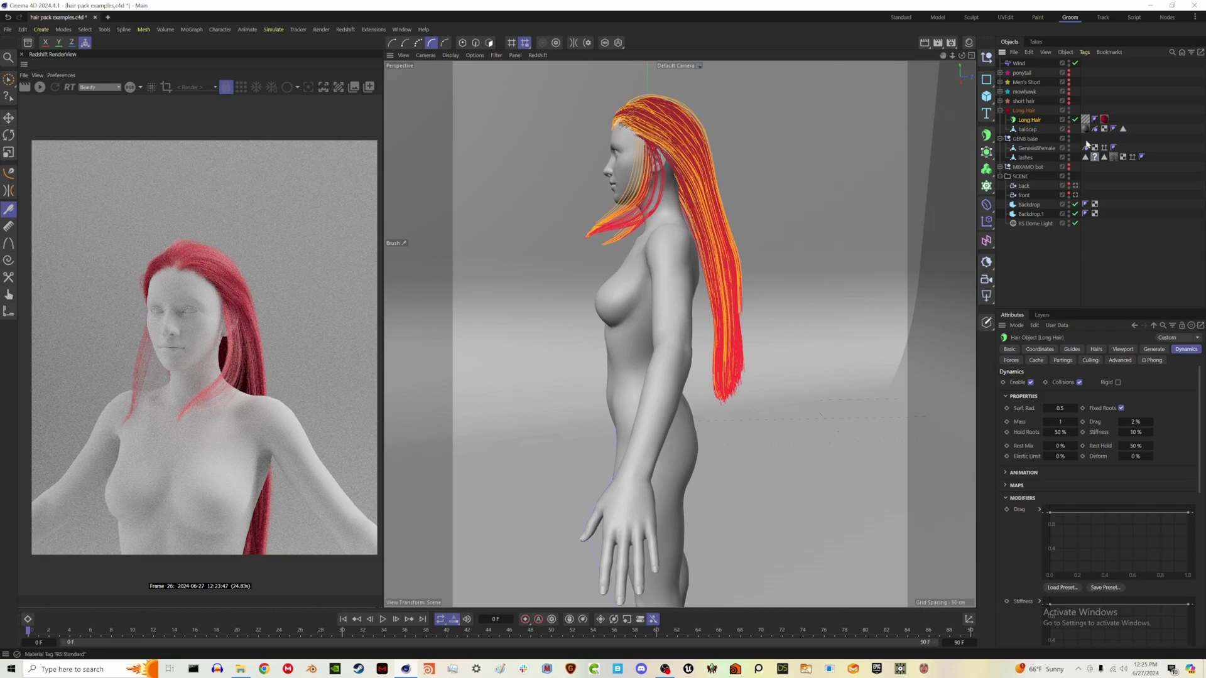
Step: Return to the front camera and play the Long Hair simulation with the Wind, stopping it partway through the timeline
click(1075, 195)
click(1048, 273)
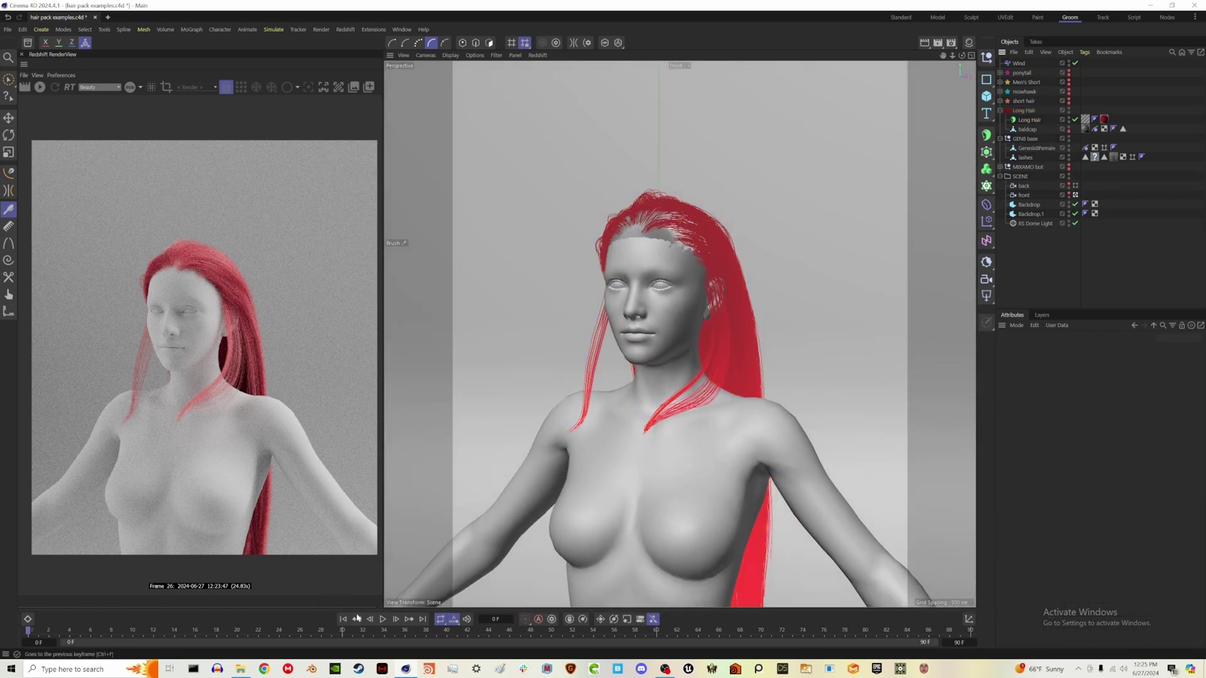
click(382, 620)
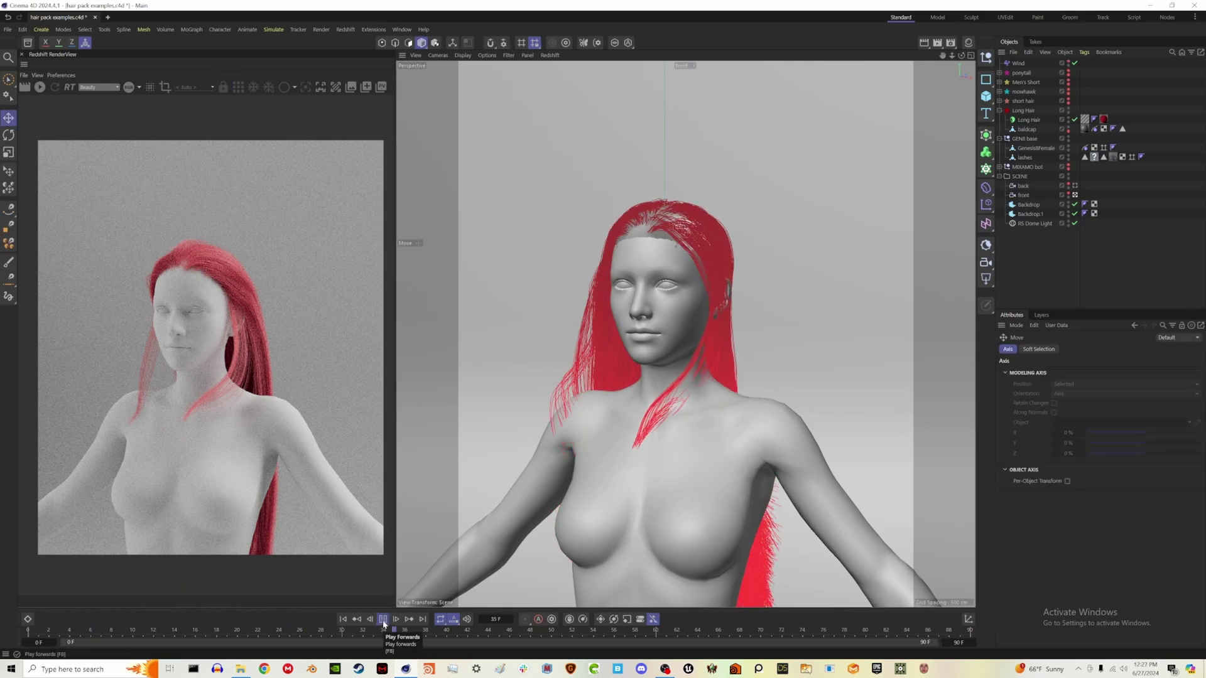
click(383, 619)
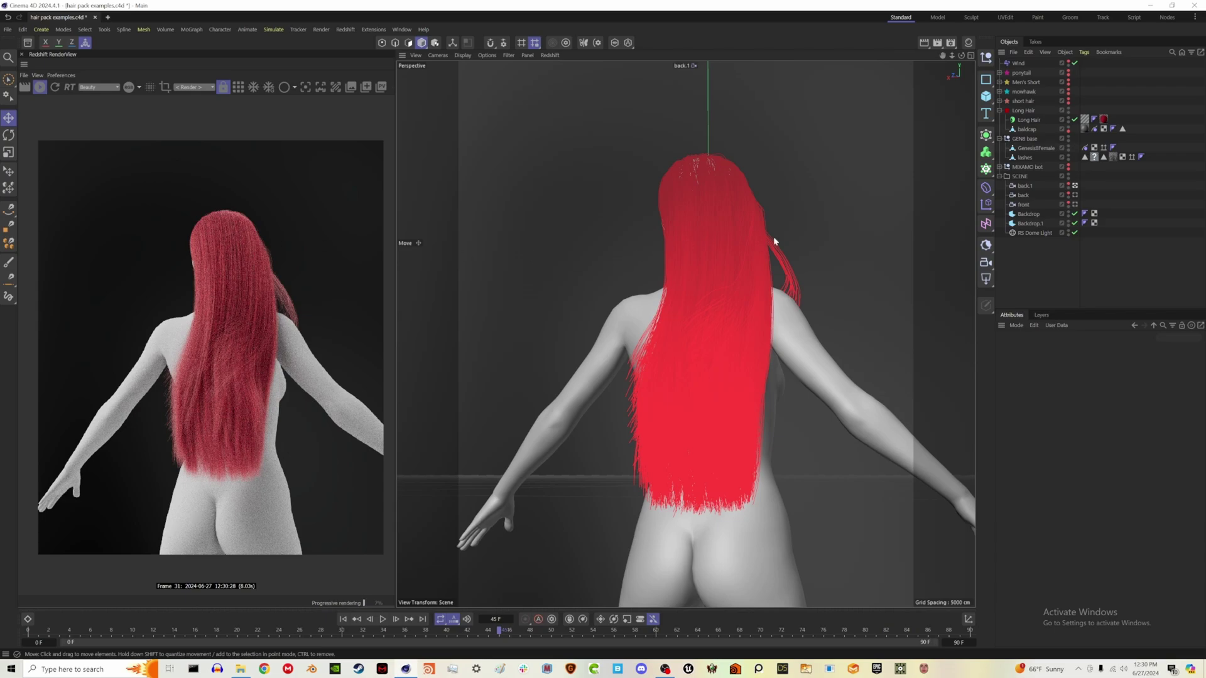
Step: Try the Wave option on the long hair material, raising Wave to 49% and adjusting its X and Y scale
click(1084, 120)
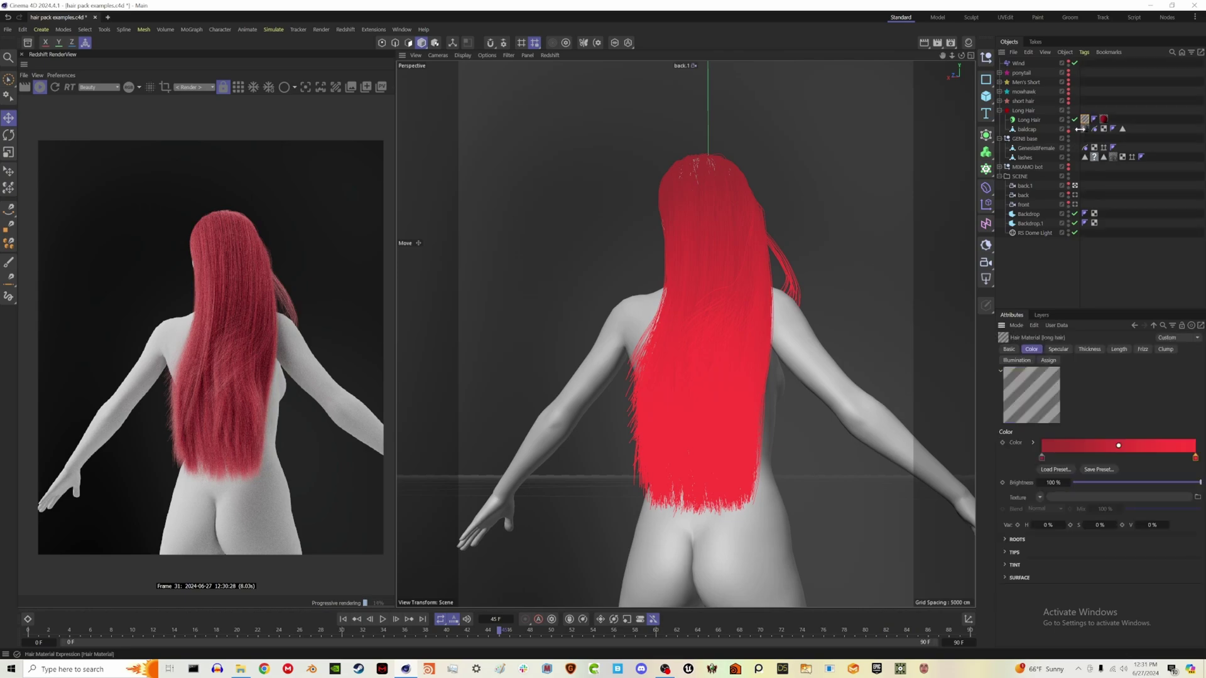
click(1007, 353)
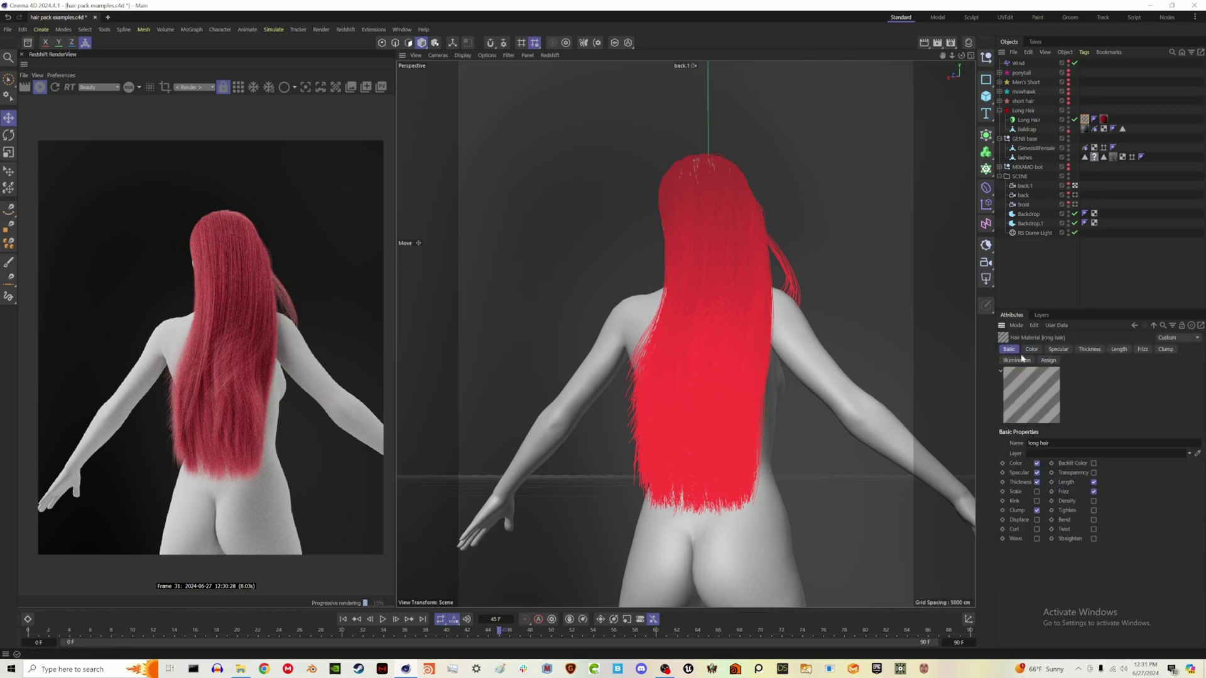
click(1037, 539)
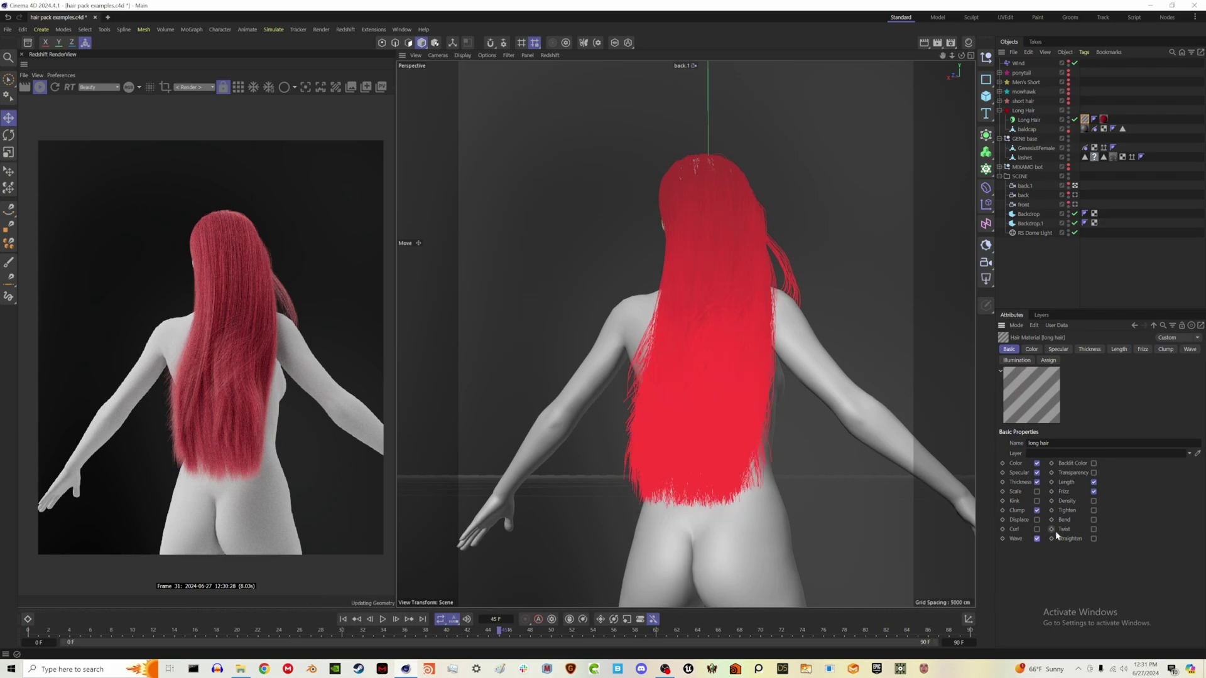
click(1191, 350)
drag(1045, 443, 1060, 496)
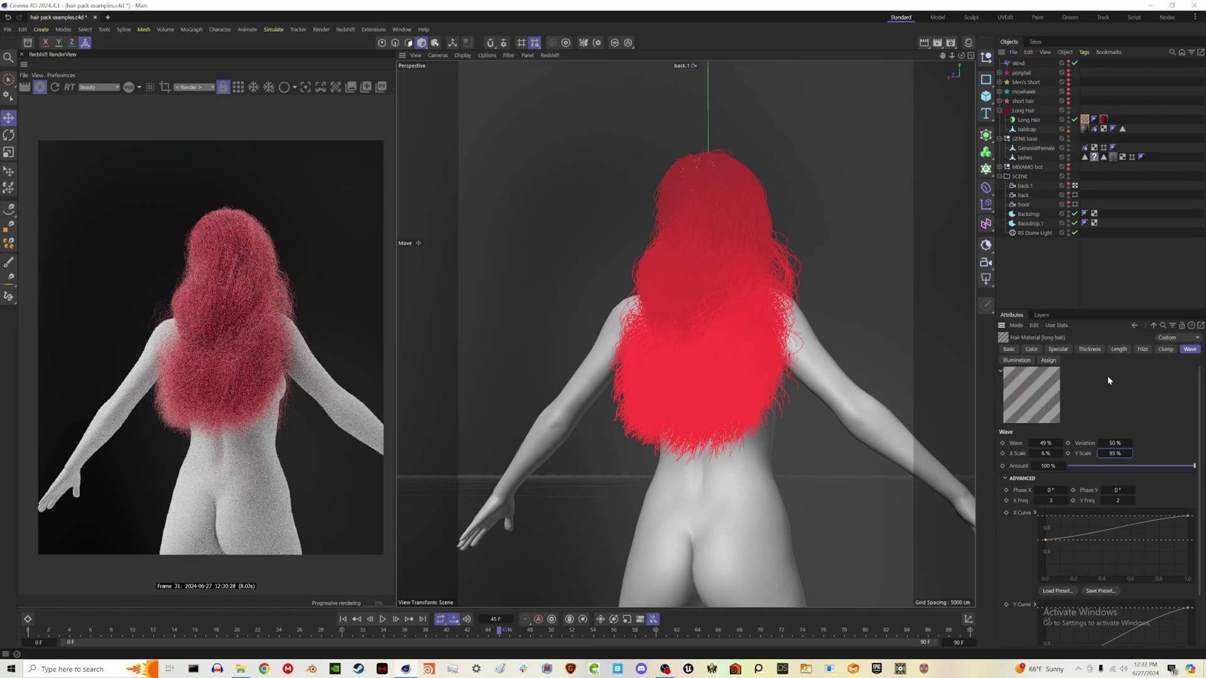
Step: Turn off Wave in the long hair material and open its color settings
click(1008, 349)
click(1037, 539)
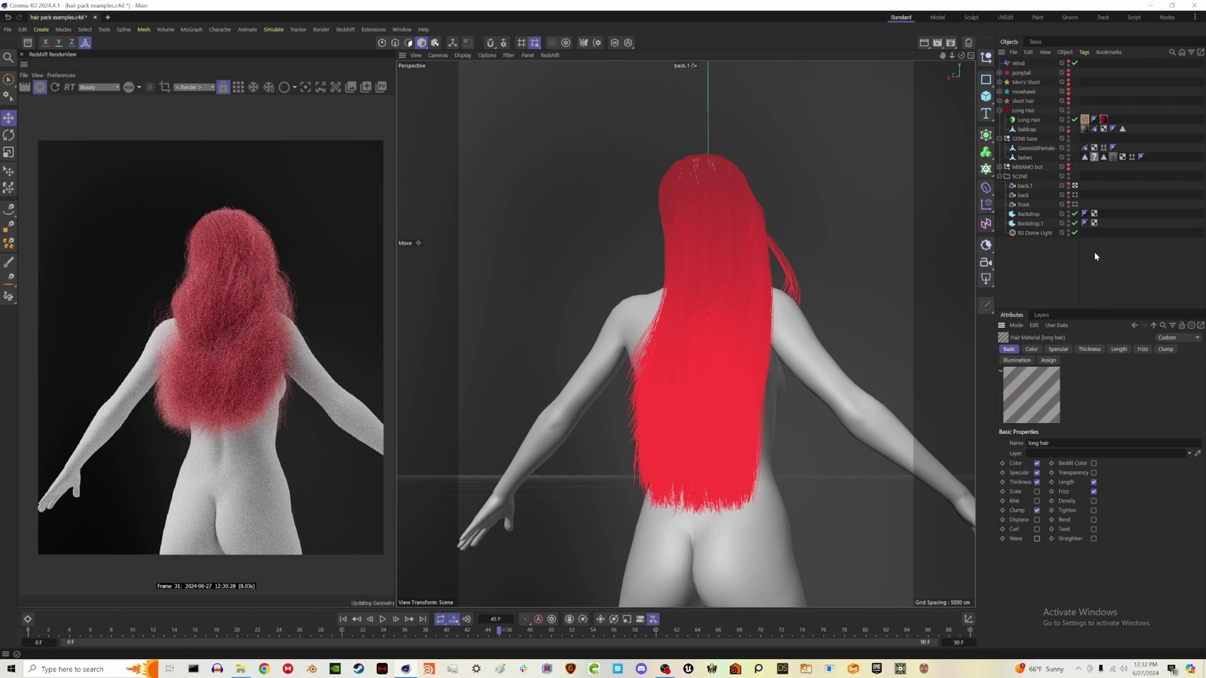
click(1030, 349)
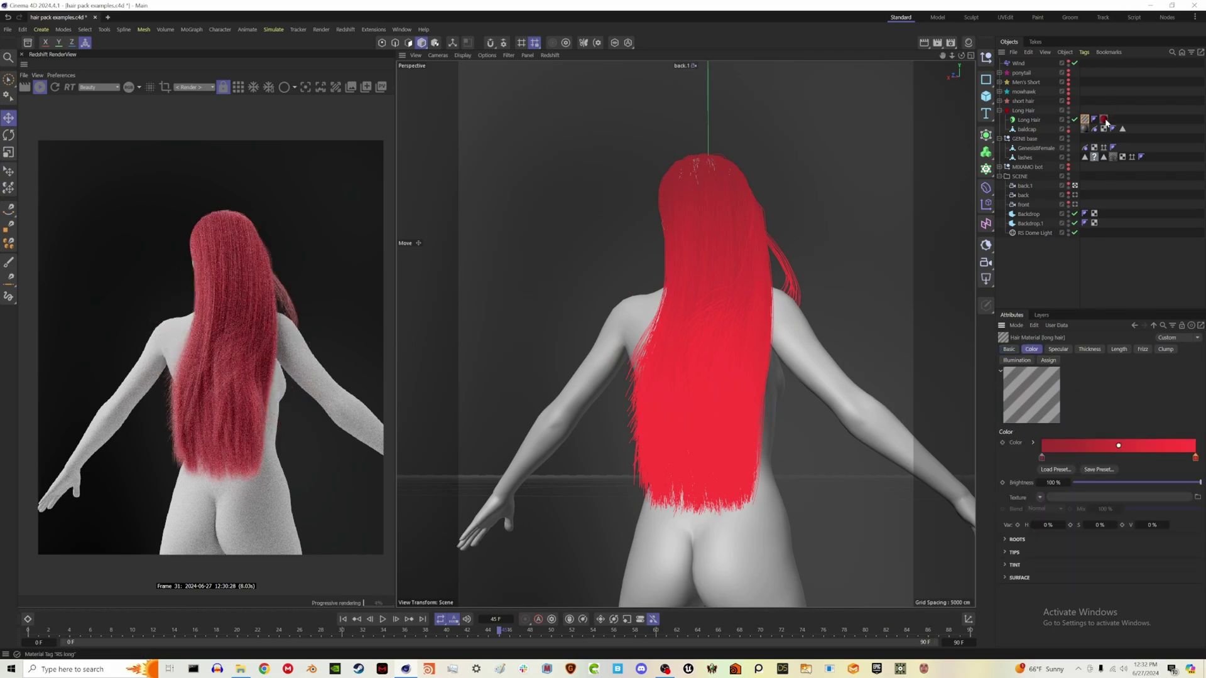
Step: Try a yellow Stray Hair Albedo with green at 255 on the RS long material, and undo the change
click(1104, 119)
scroll(1033, 546, down, 2)
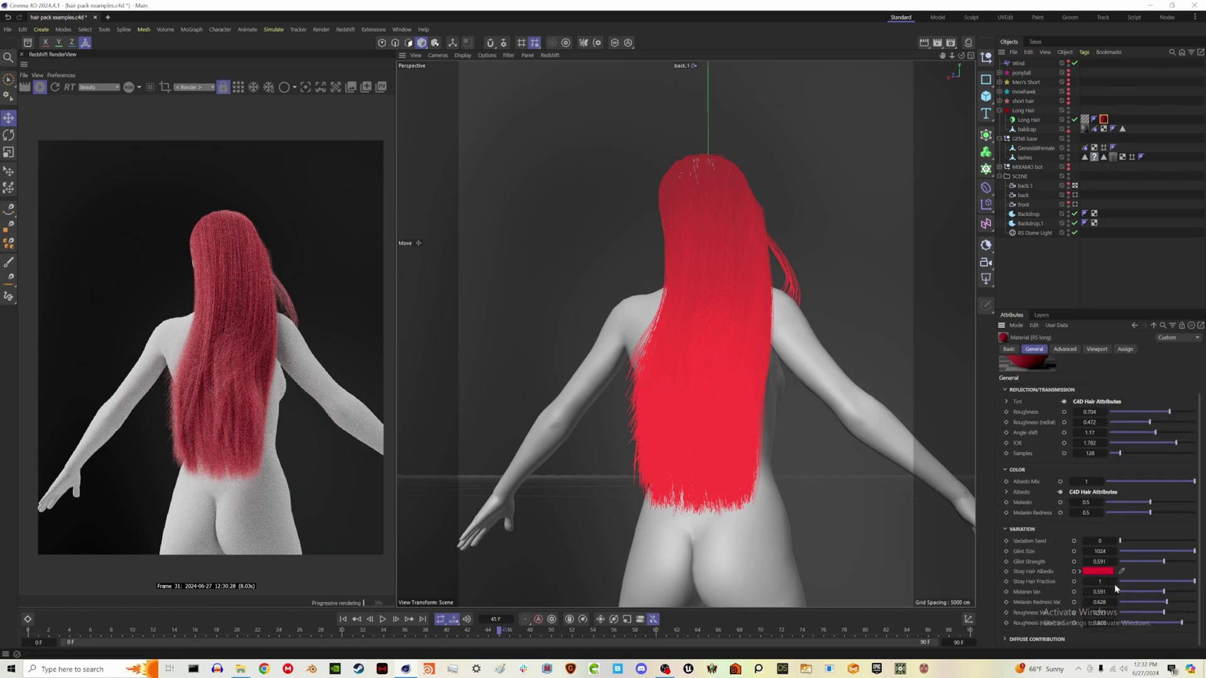
click(1098, 570)
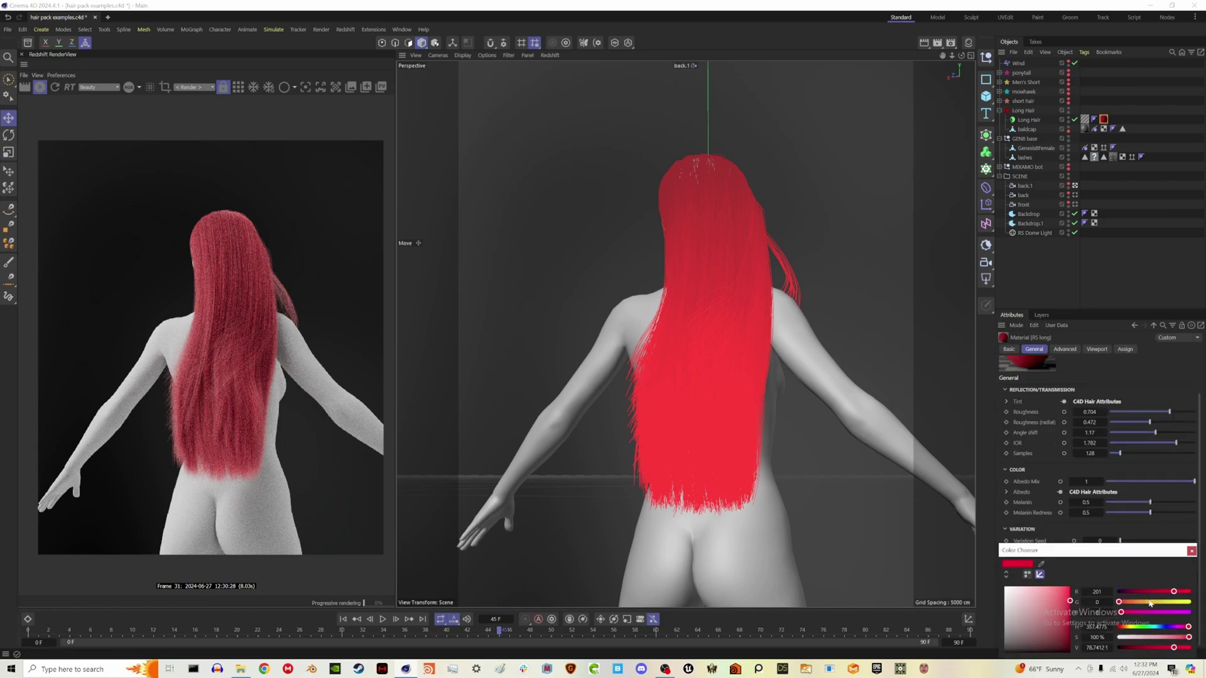
drag(1149, 601, 1190, 601)
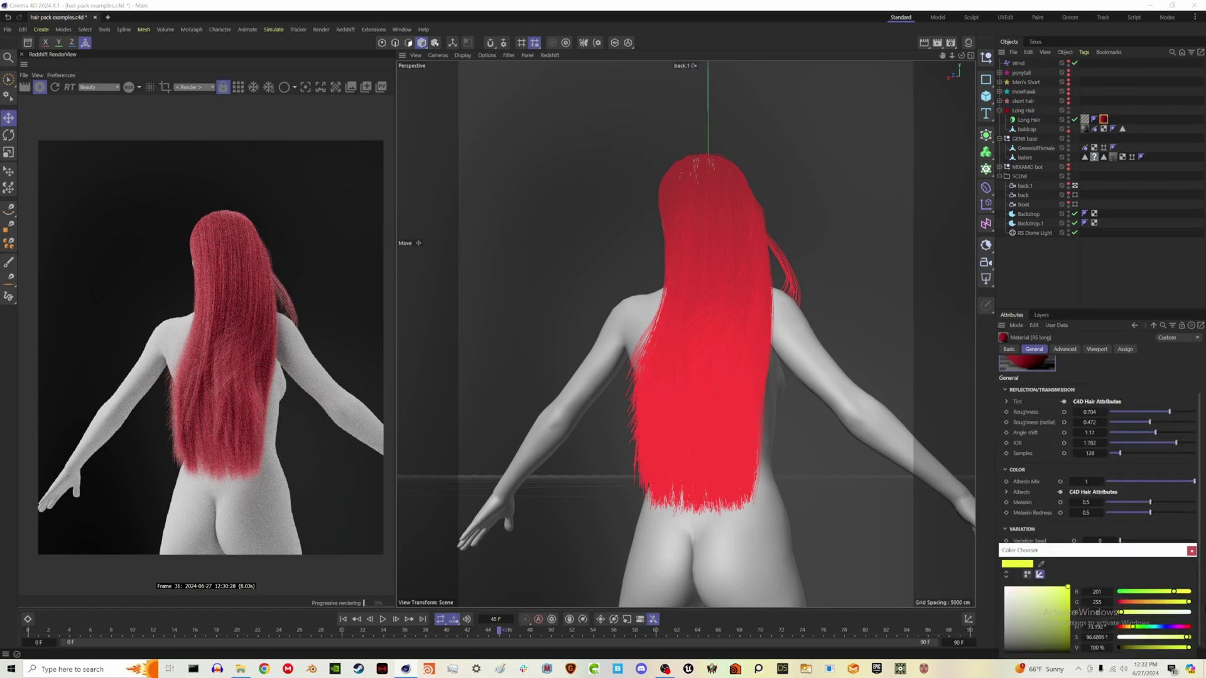
click(1190, 551)
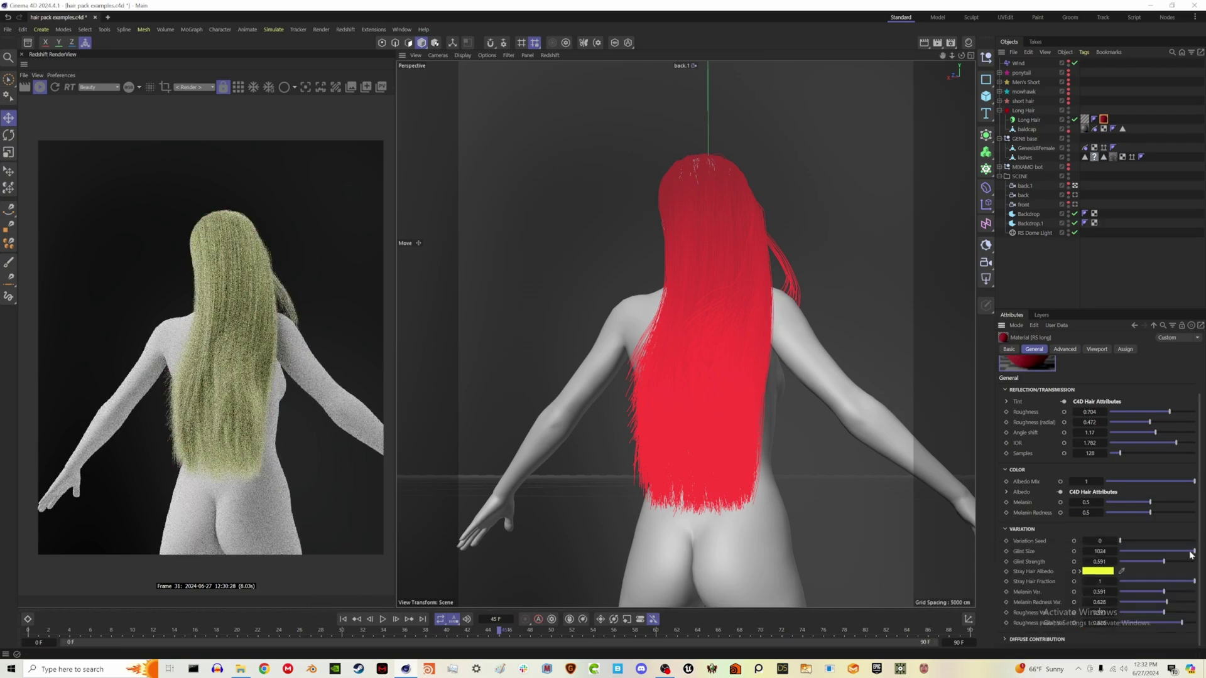
key(ctrl+z)
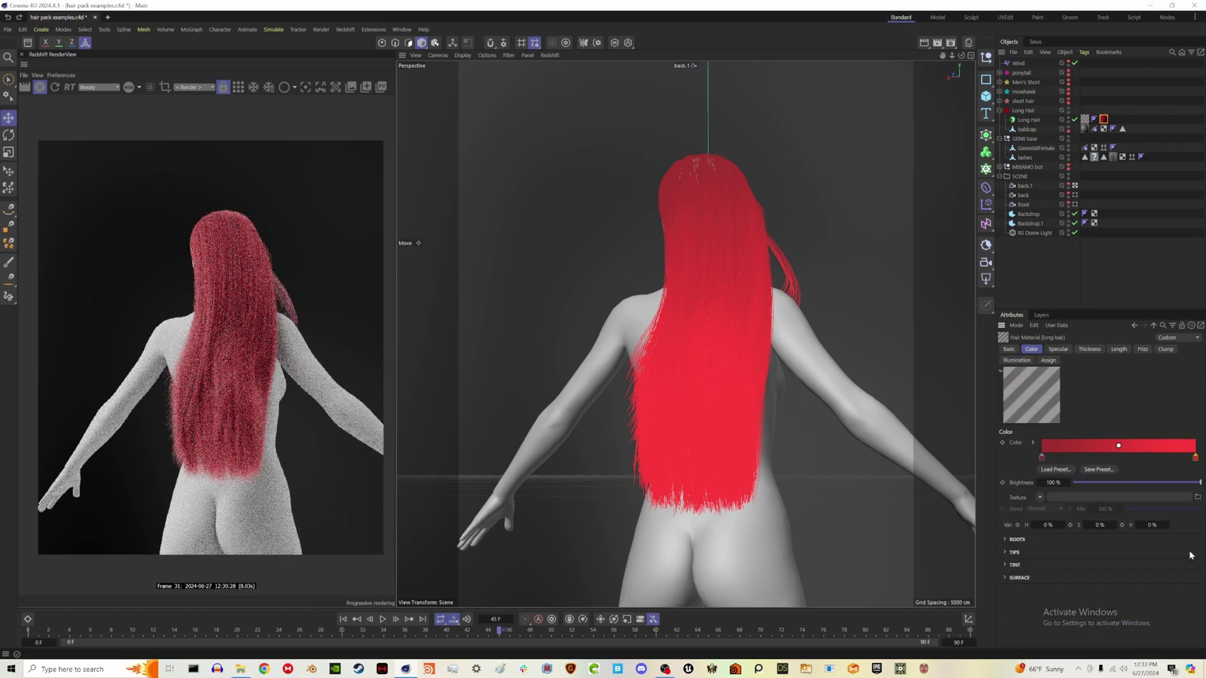
Step: Try the long hair without its RS long material tag and open the long hair material
key(Delete)
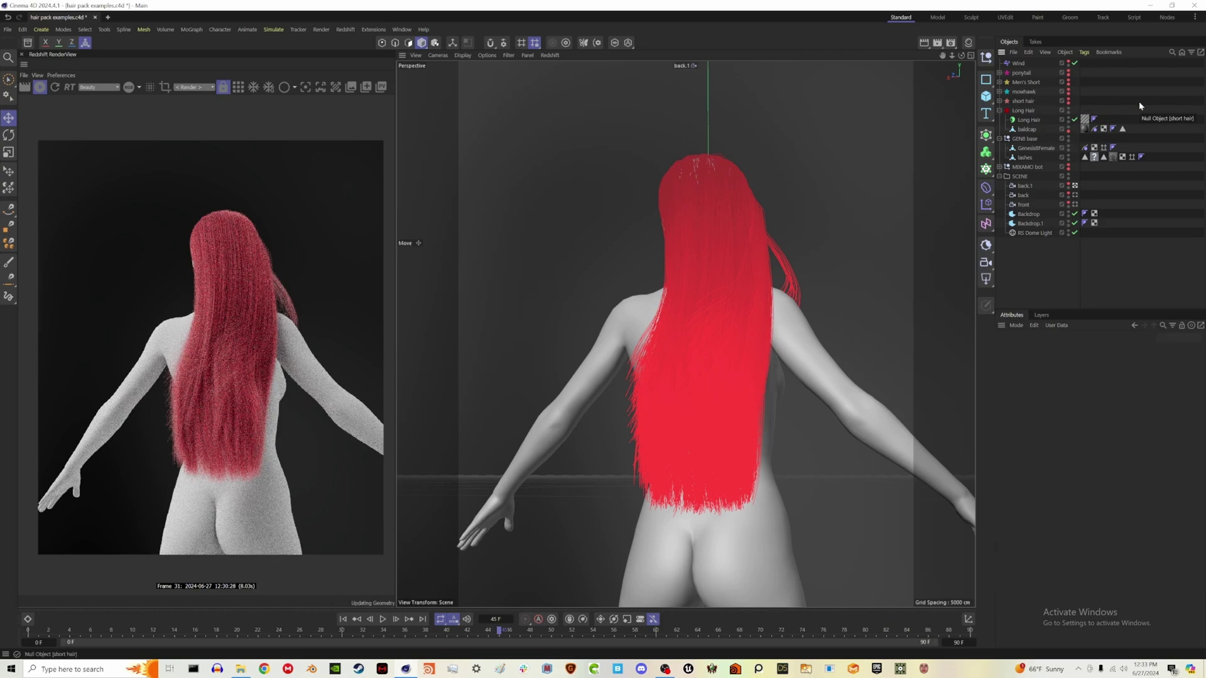
click(1084, 119)
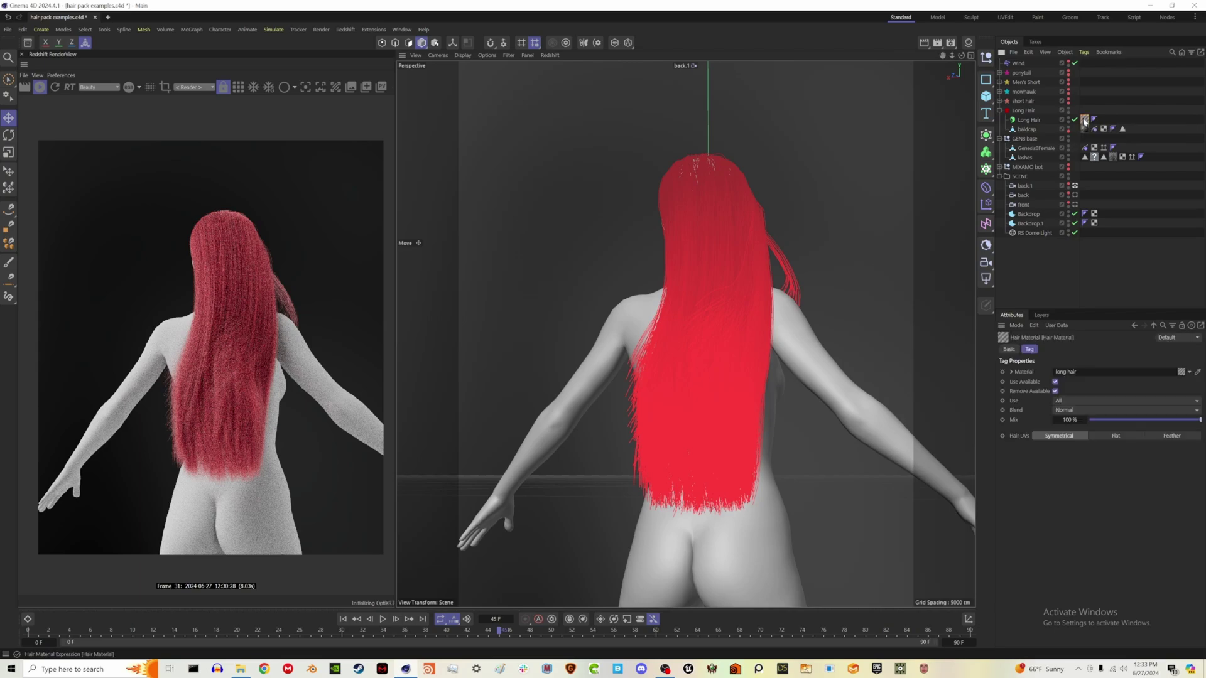
double_click(1084, 120)
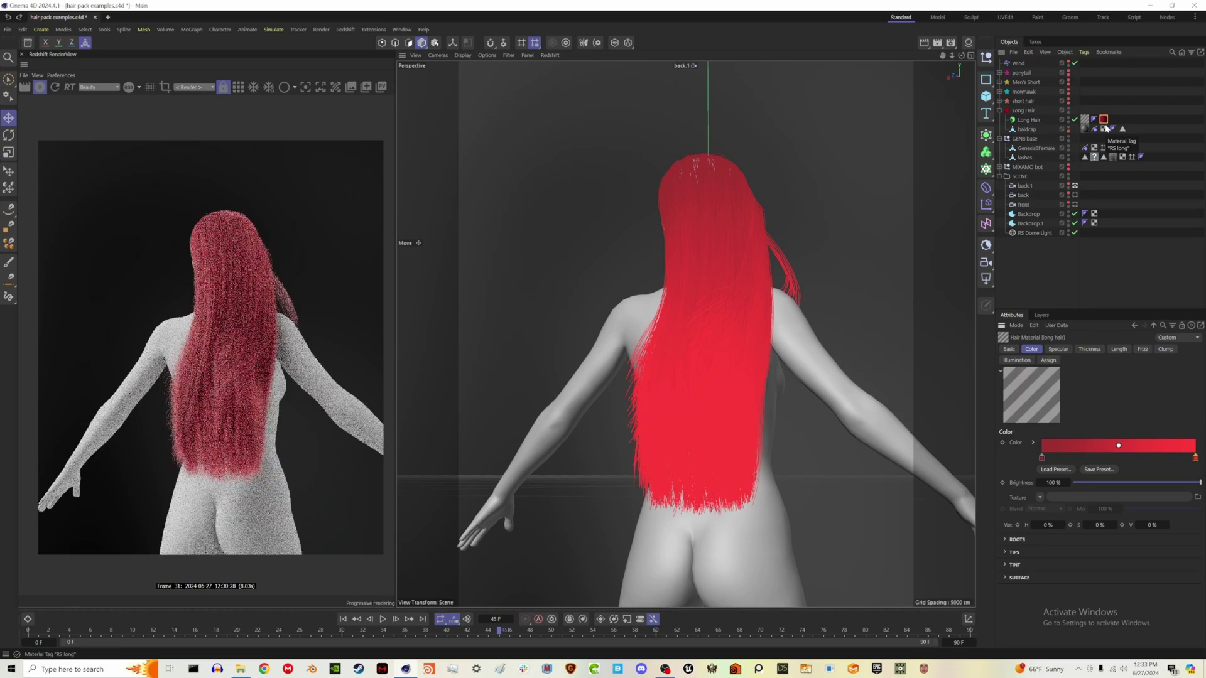
Step: Rewind to the first frame in the front camera view and stop the preview render with Long Hair selected
click(343, 620)
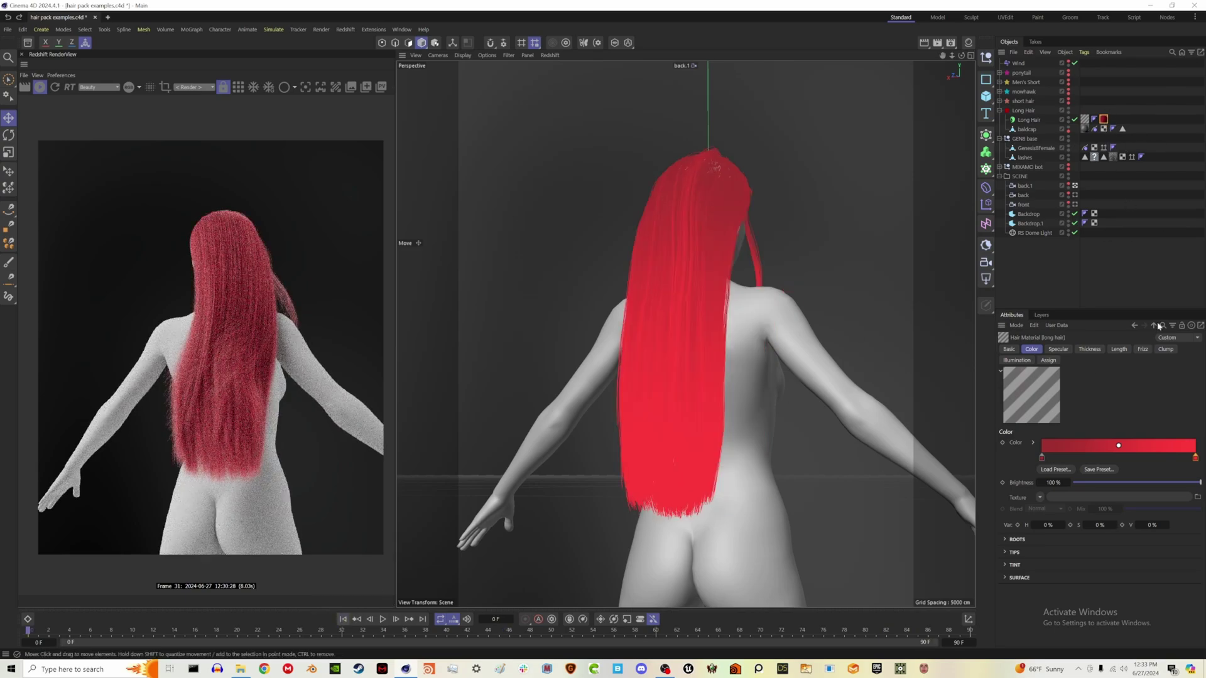
click(1074, 204)
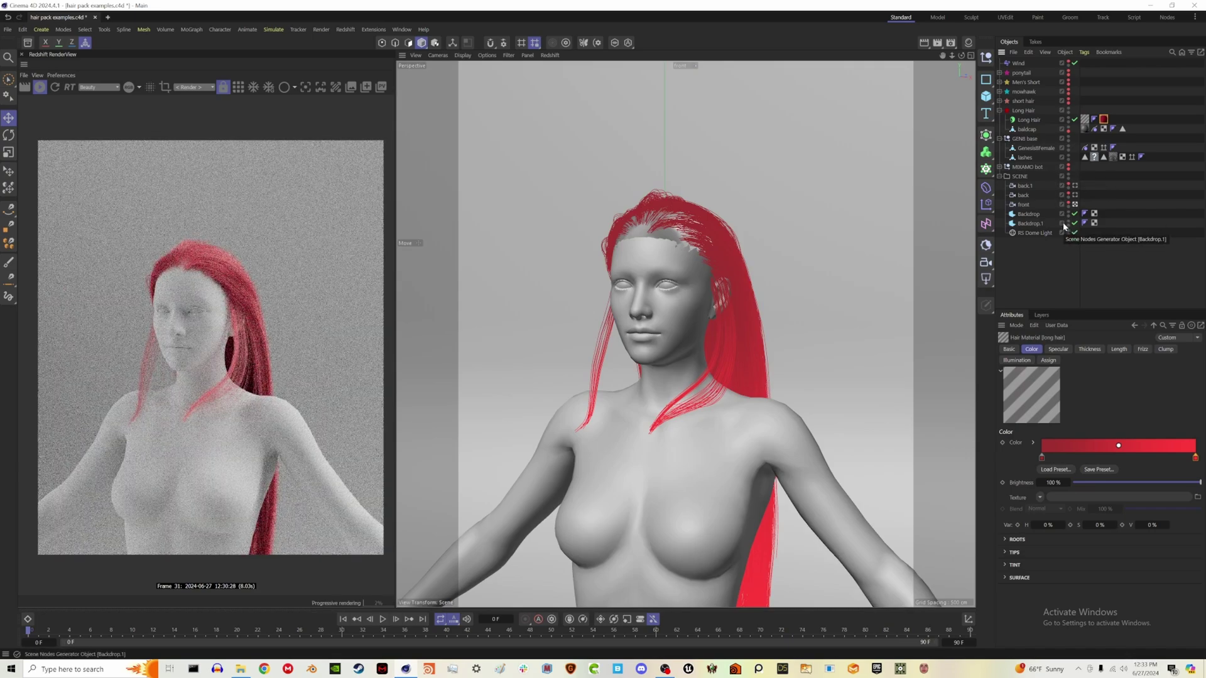
click(1030, 120)
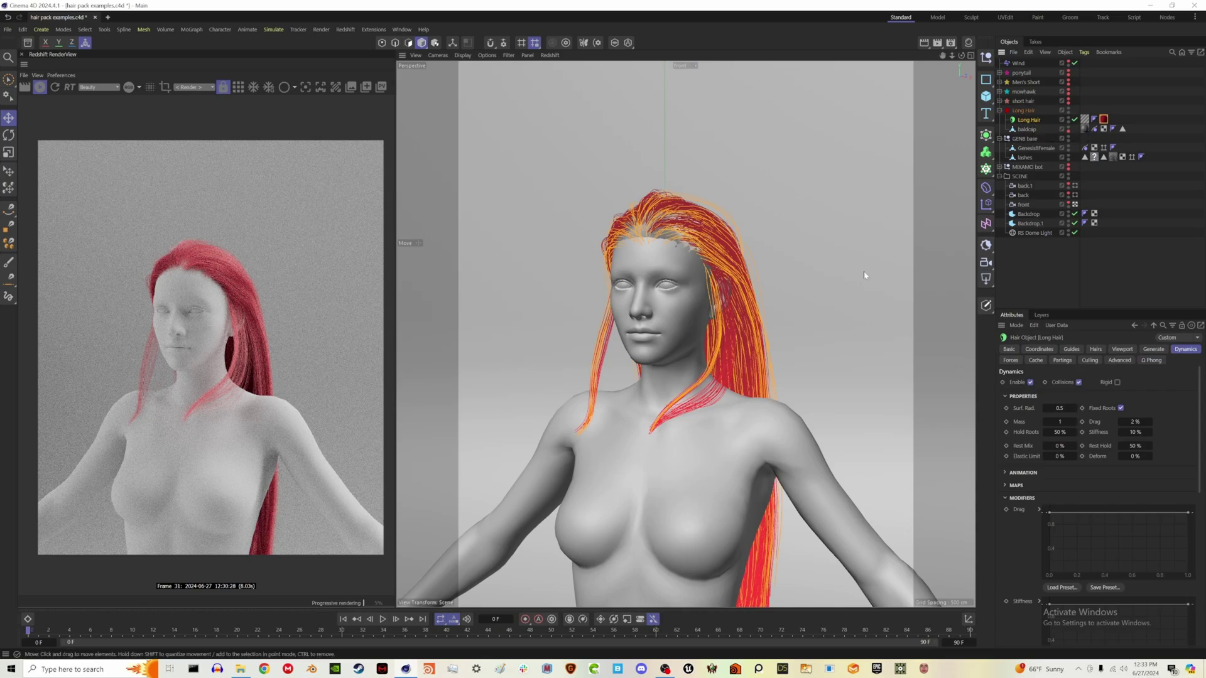
click(40, 86)
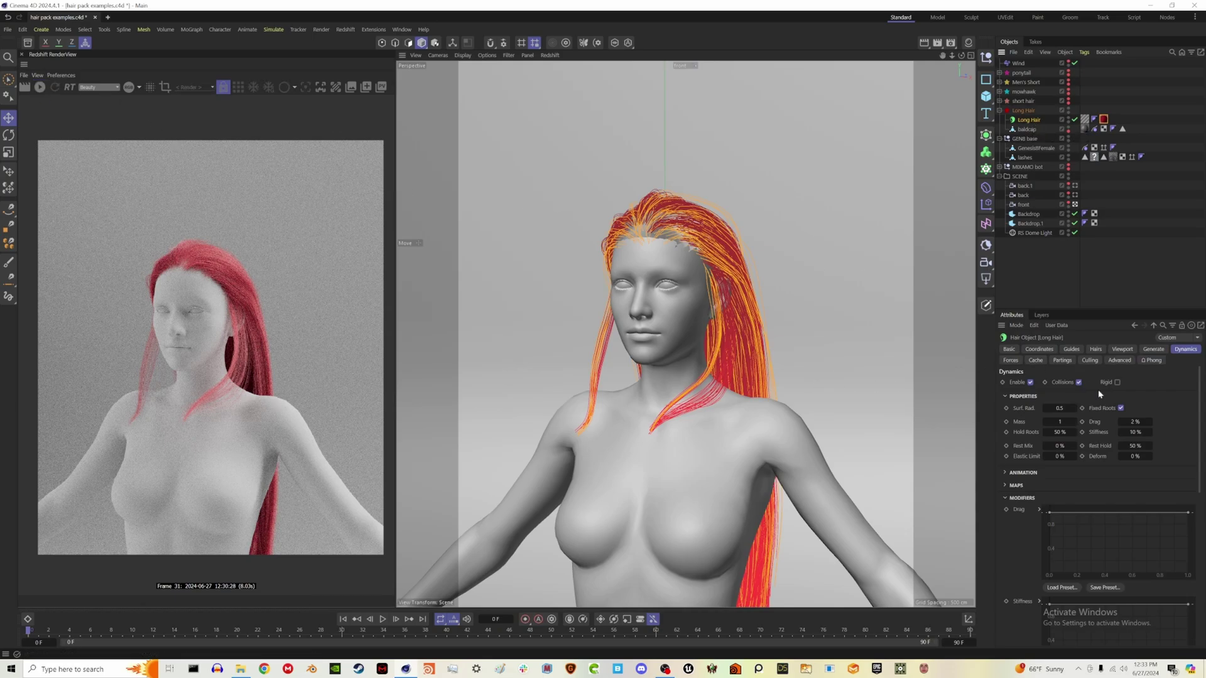
Step: Enter 20 in the Animation settings of the Long Hair's dynamics, with the Modifiers section collapsed, and deselect the hair
click(1003, 498)
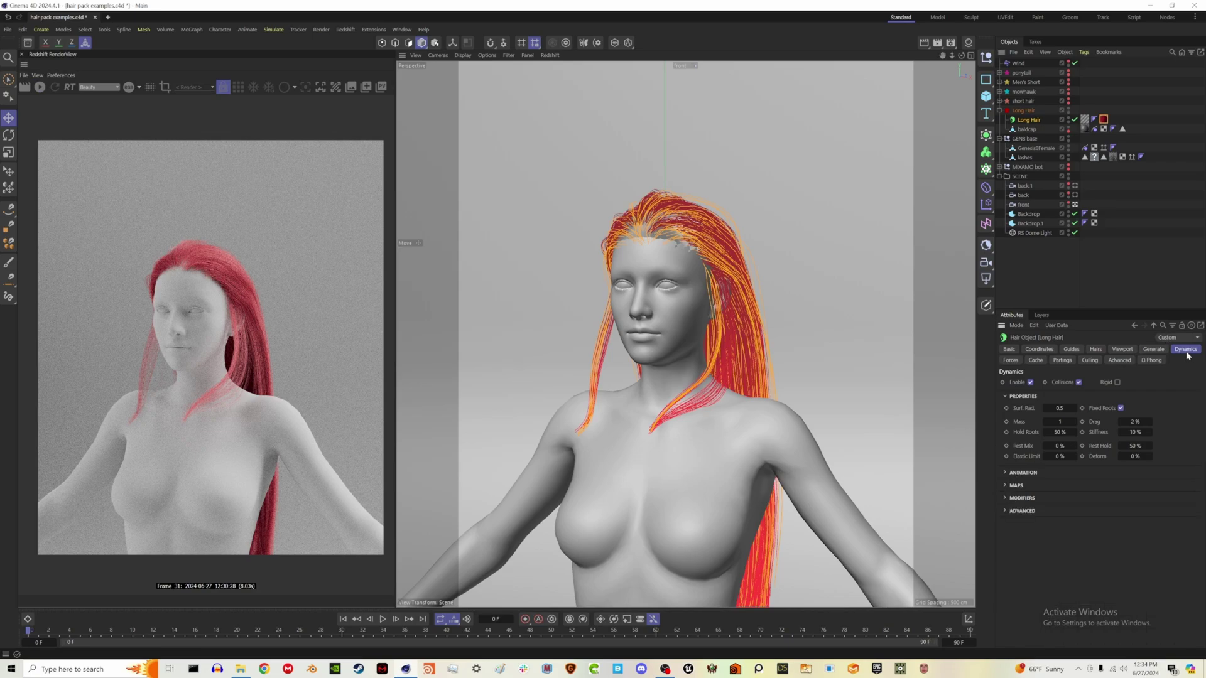
click(1004, 473)
click(1089, 501)
text(20)
click(1080, 277)
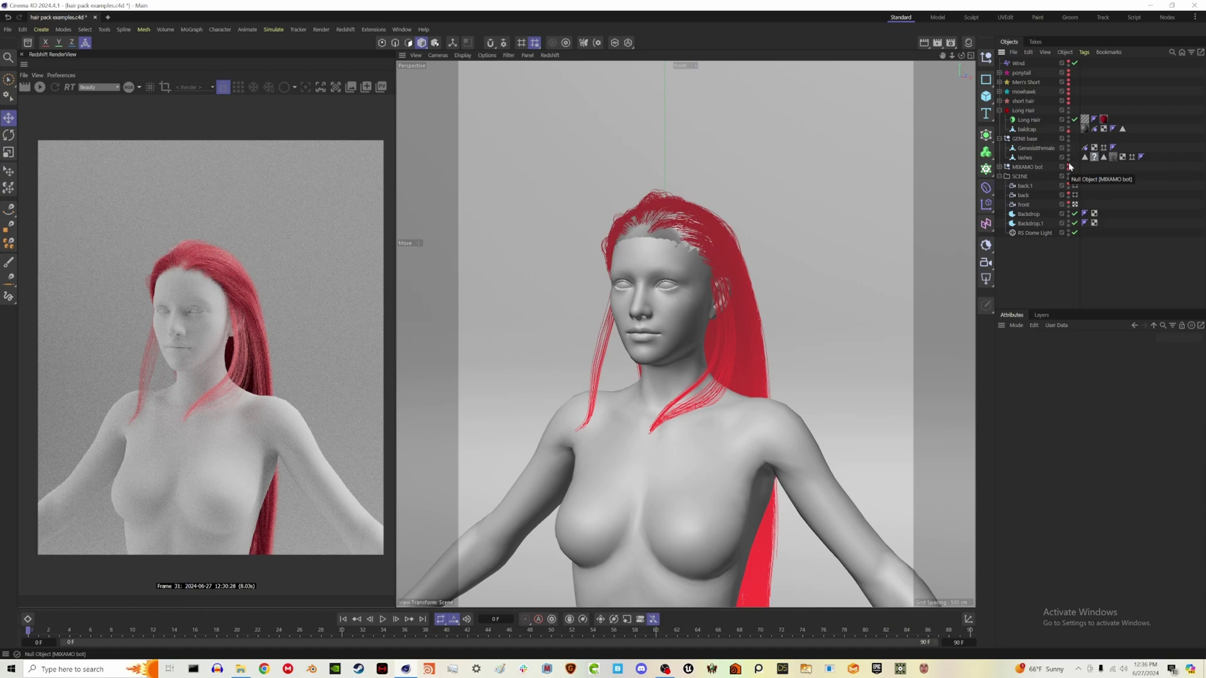
Step: Hide the MIXAMO bot and disable the Long Hair hair object, with the SCENE group collapsed and its baldcap selected
click(1068, 168)
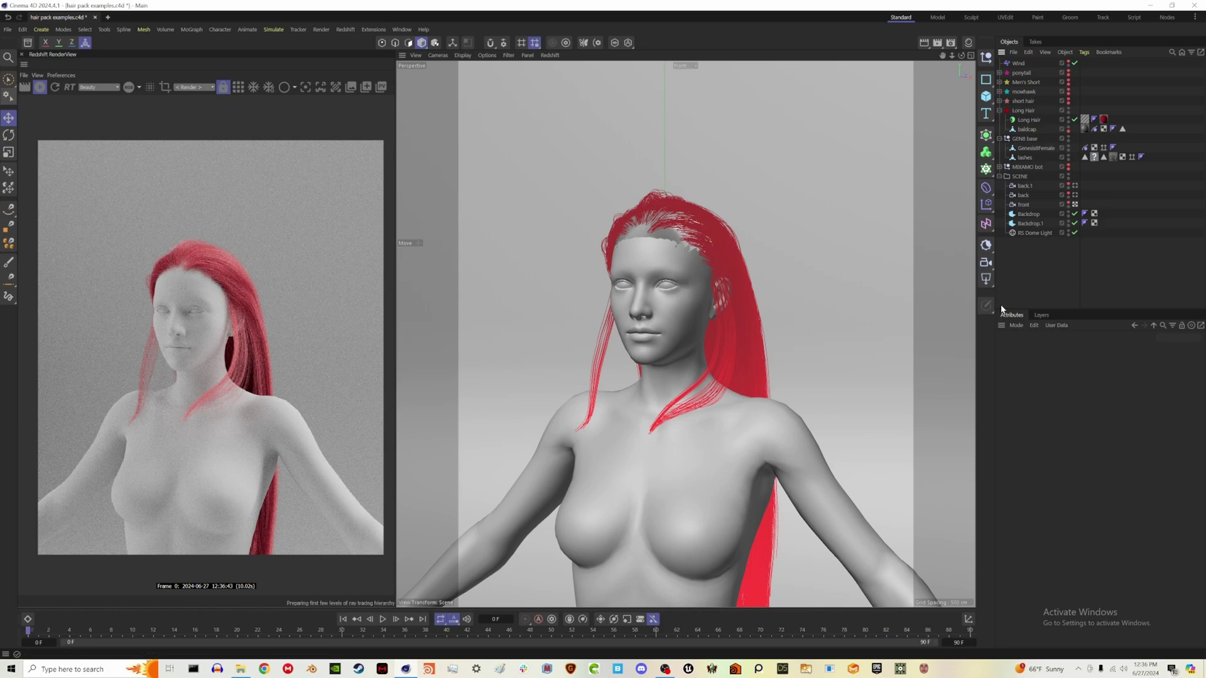
click(999, 177)
click(1026, 129)
click(1074, 119)
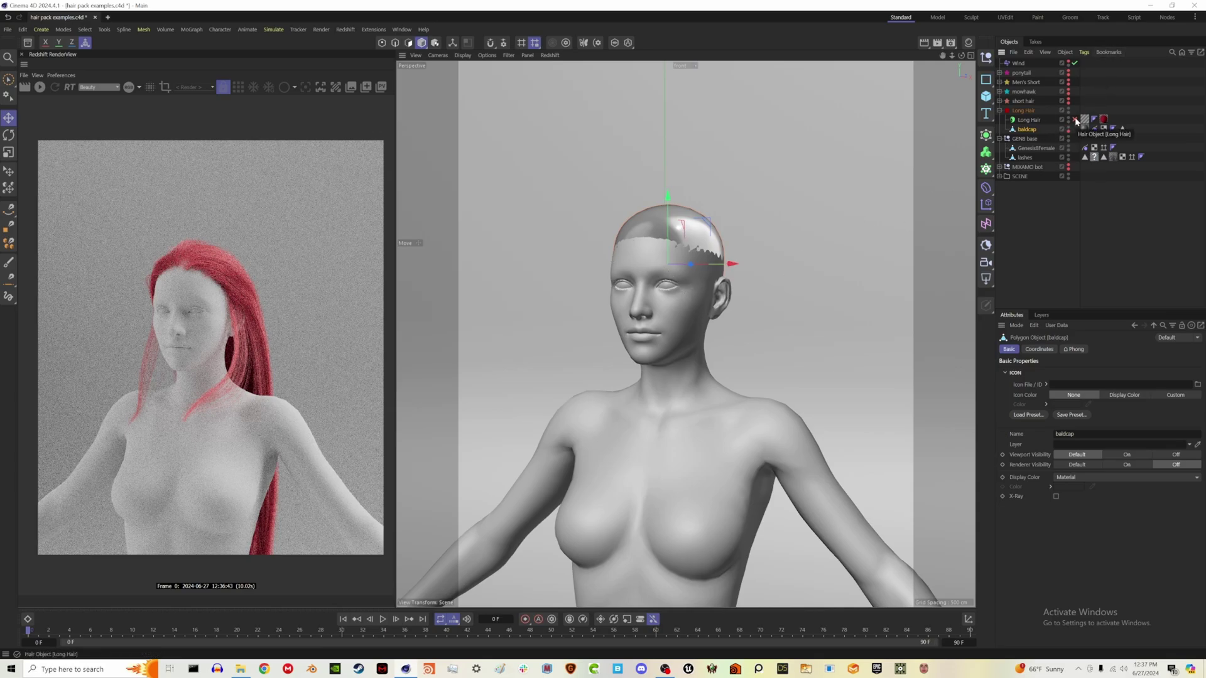
Step: Try scaling the Long Hair's baldcap wider along the X axis with the hair switched on, and undo the scaling
click(1040, 150)
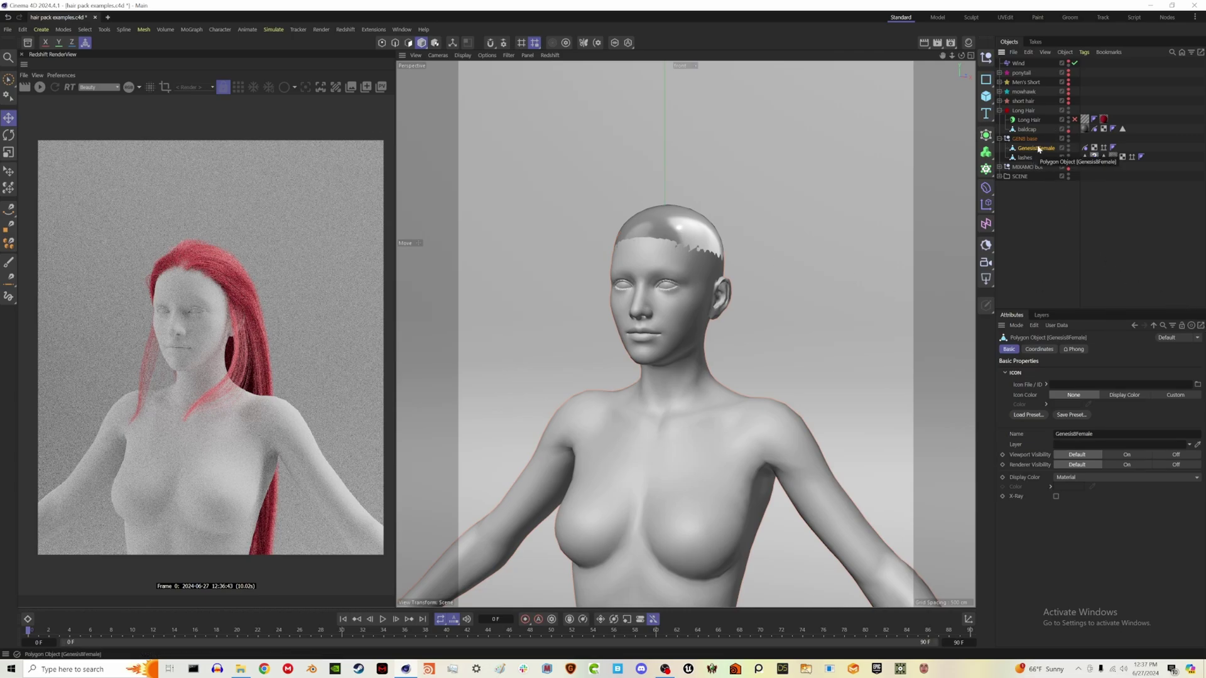
click(1031, 128)
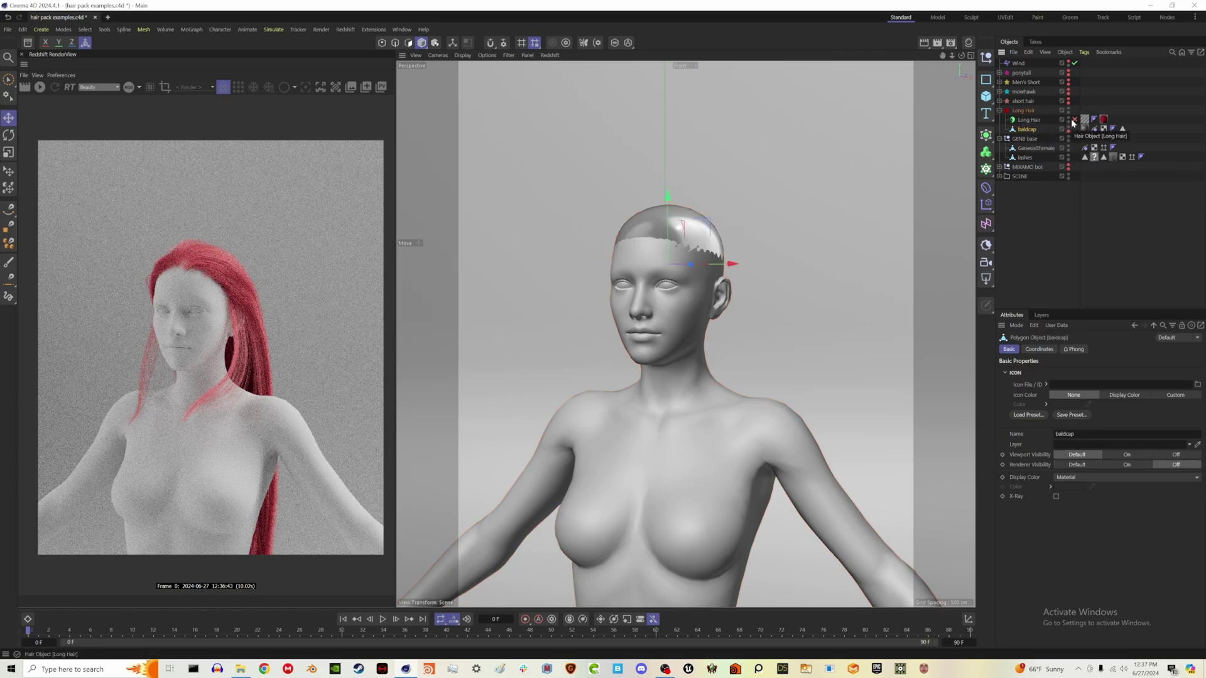
key(t)
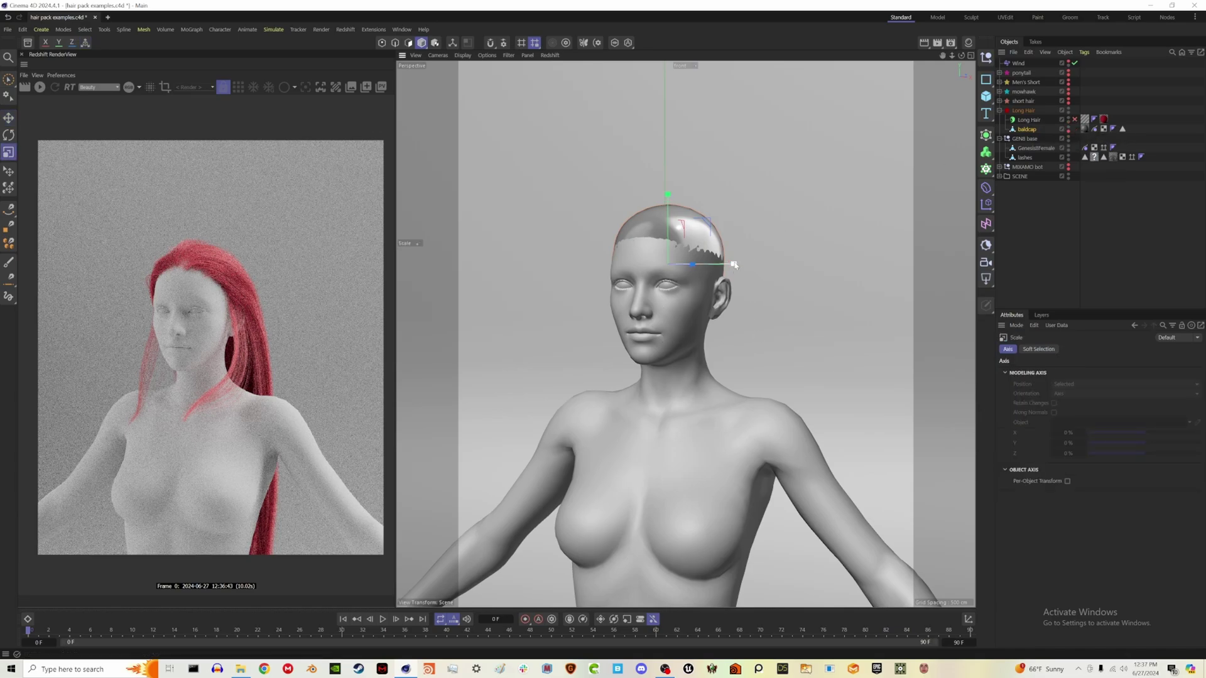
drag(733, 265, 744, 265)
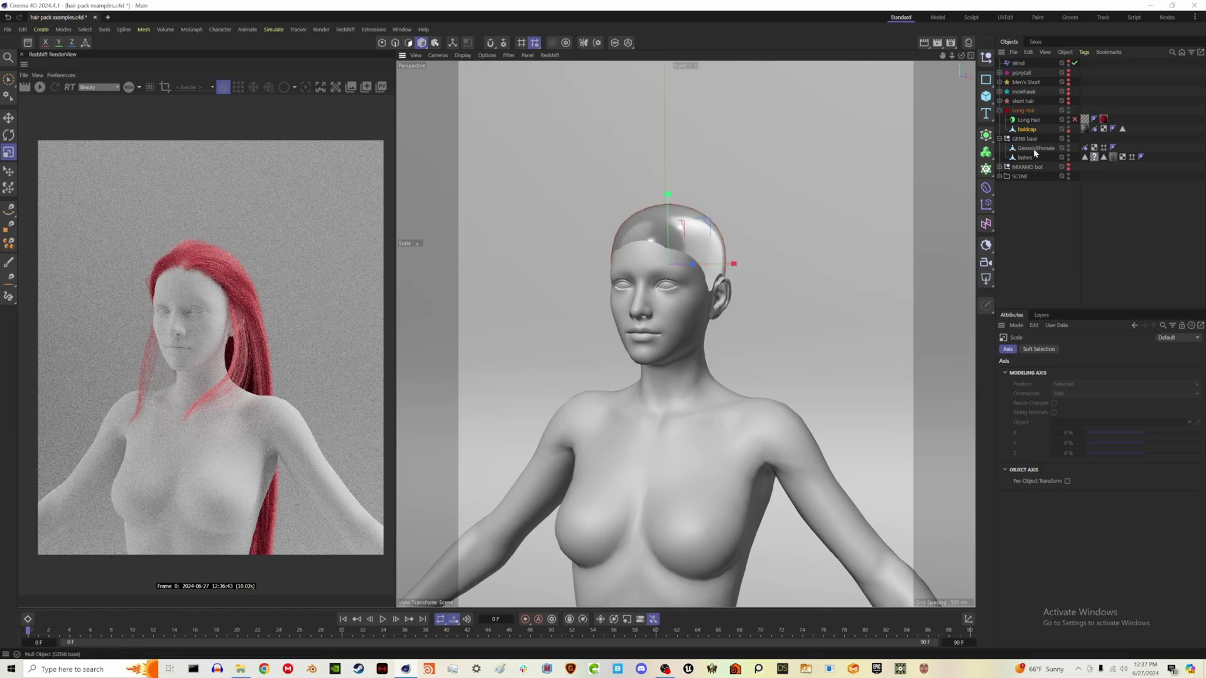
click(1075, 120)
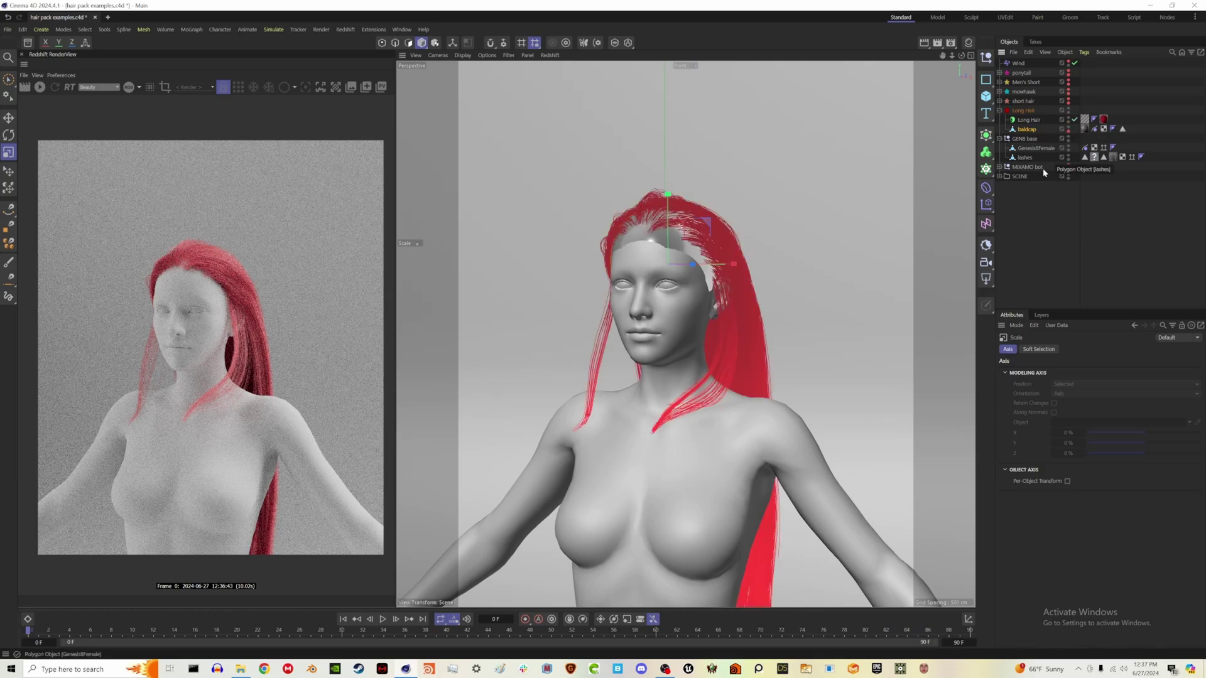
click(1075, 120)
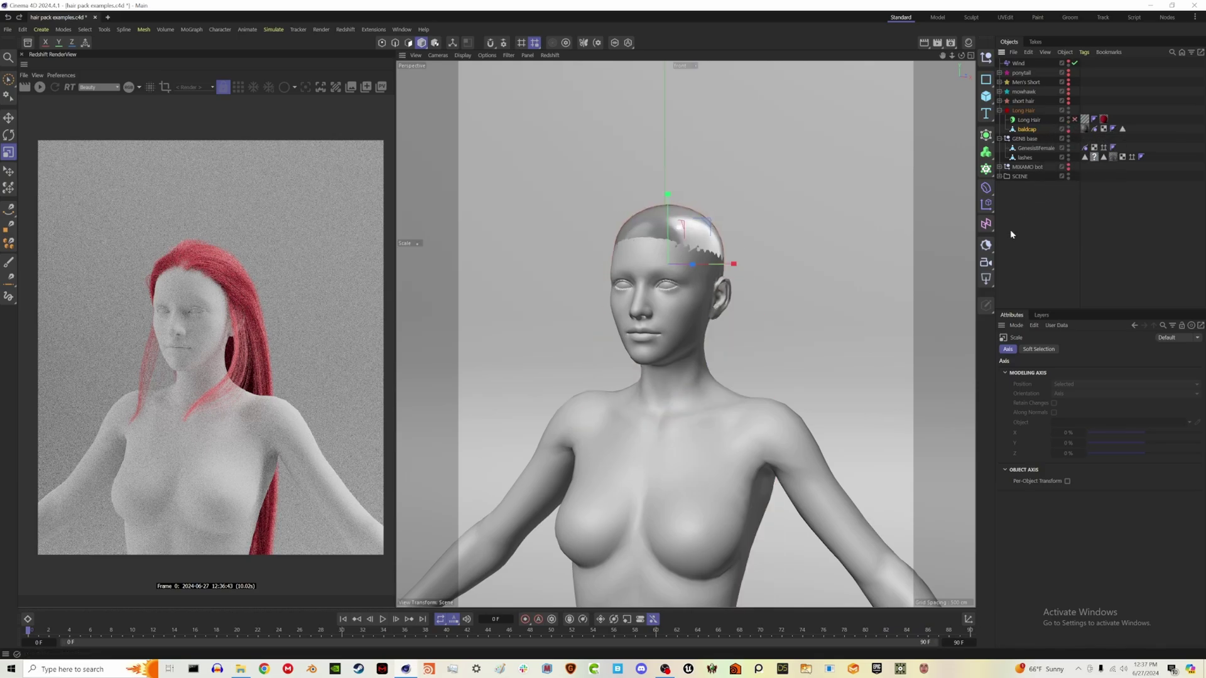
Step: Collapse the Long Hair group, try adding a Figure object as a stand-in character, and delete the figure
click(1019, 111)
click(1018, 113)
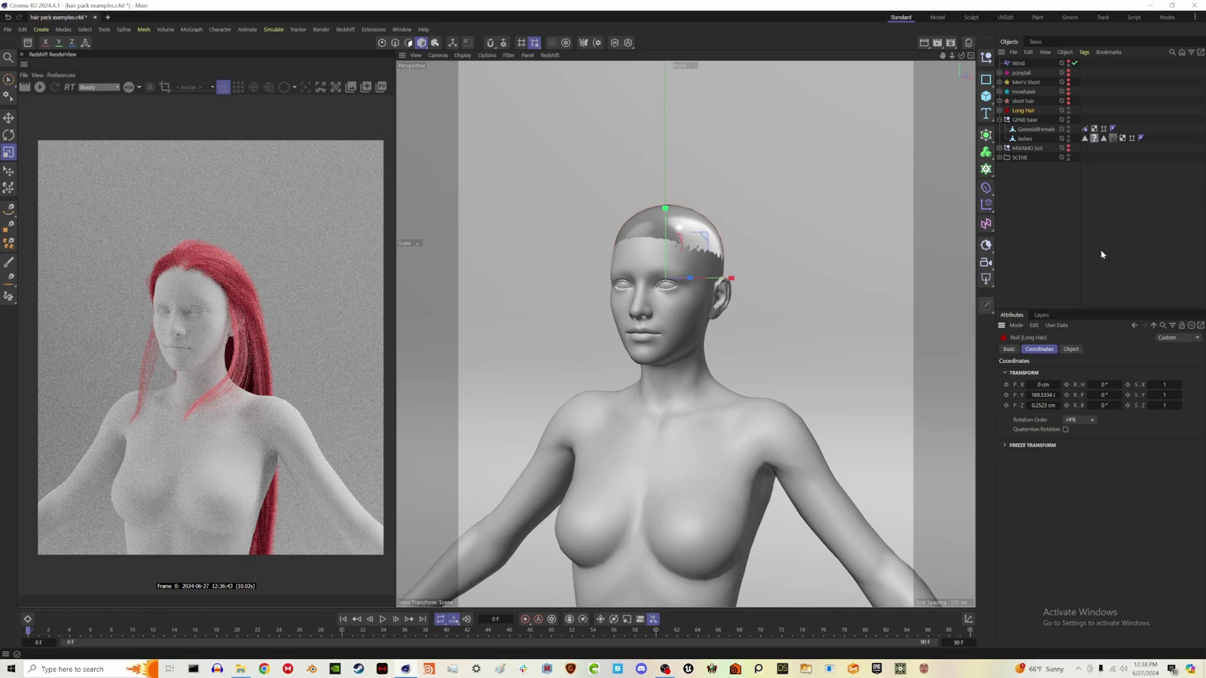
click(985, 96)
click(1024, 180)
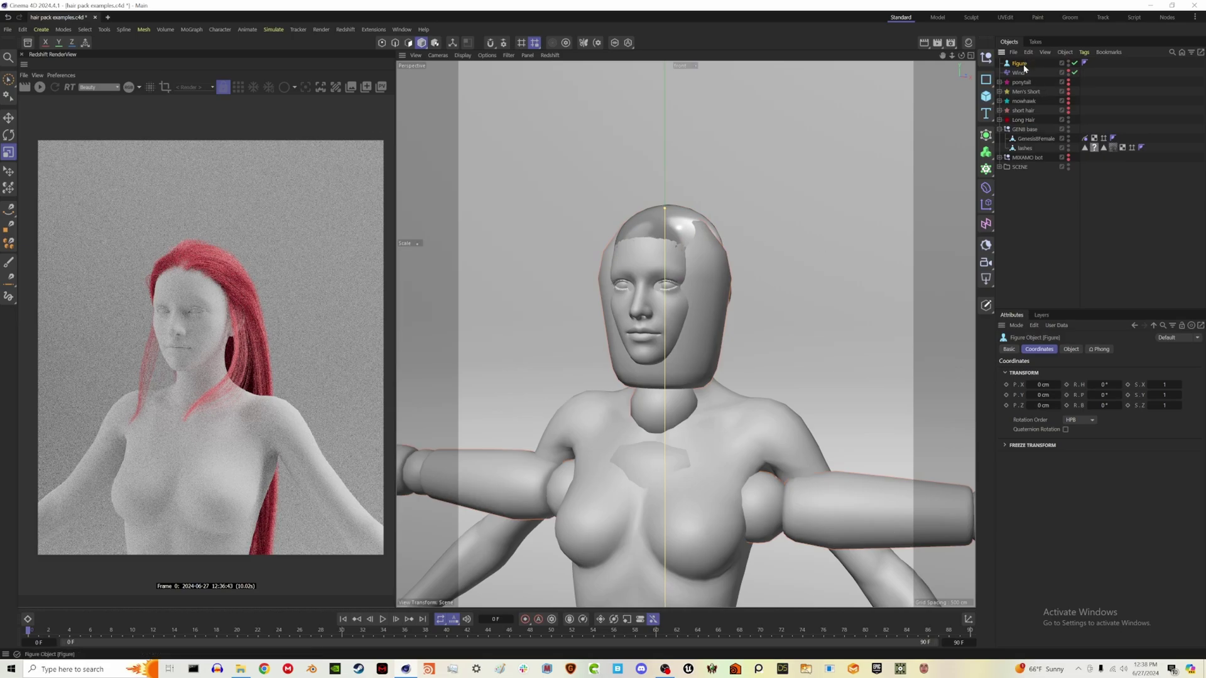
key(Delete)
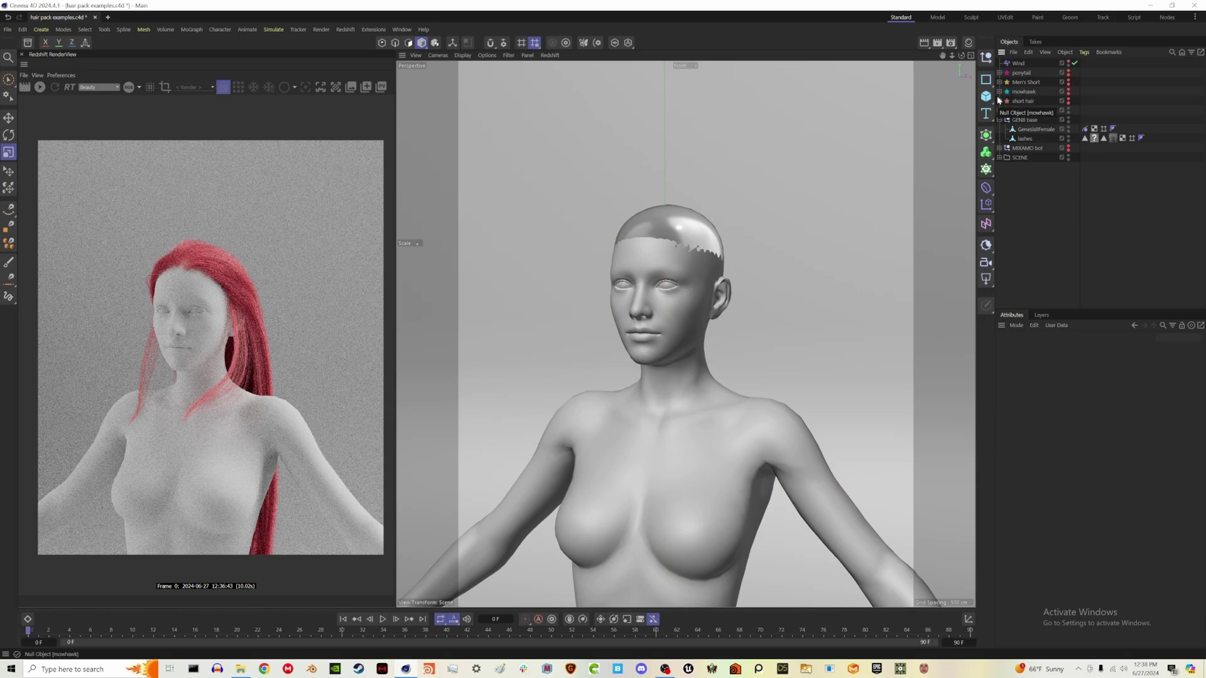
Step: Try moving the whole Long Hair group vertically, and undo the move
click(1023, 110)
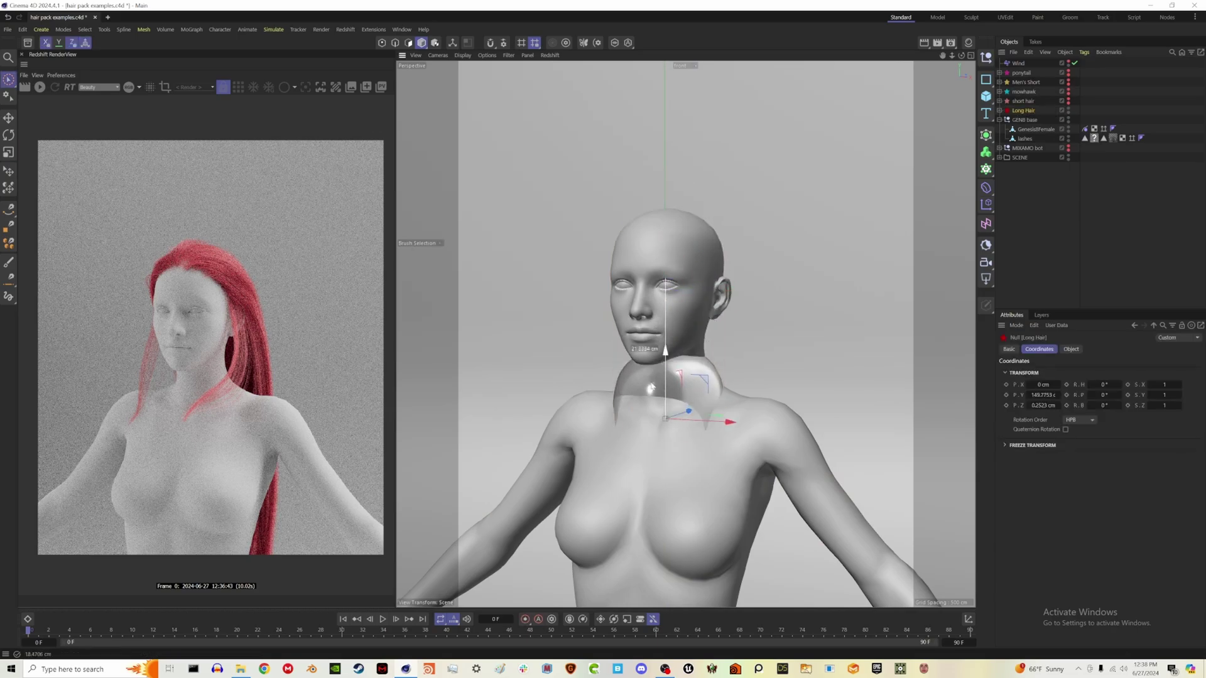
drag(664, 212, 674, 96)
key(ctrl+z)
click(1028, 184)
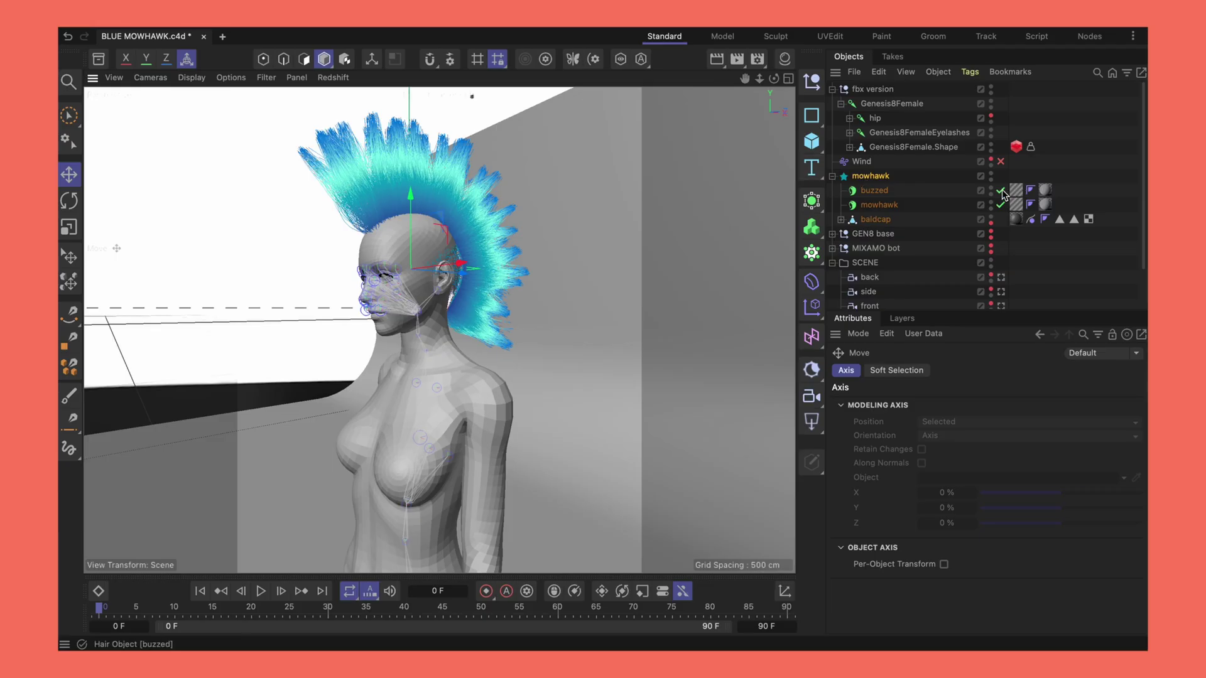
Step: Disable the buzzed and mowhawk hair objects and clear the target object of the baldcap's Shrink Wrap deformer
click(1001, 189)
click(1001, 204)
click(899, 234)
click(1123, 404)
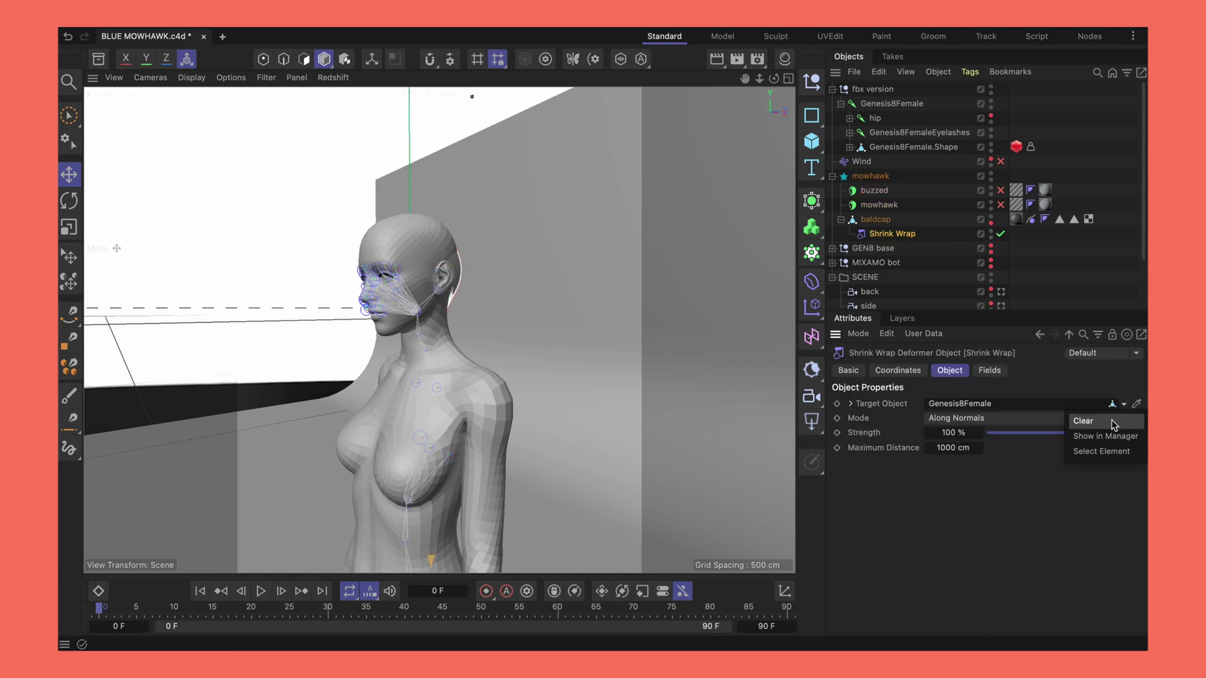
click(1090, 421)
Step: Move and rotate the mowhawk group so its baldcap fits over the fbx character's head
click(870, 175)
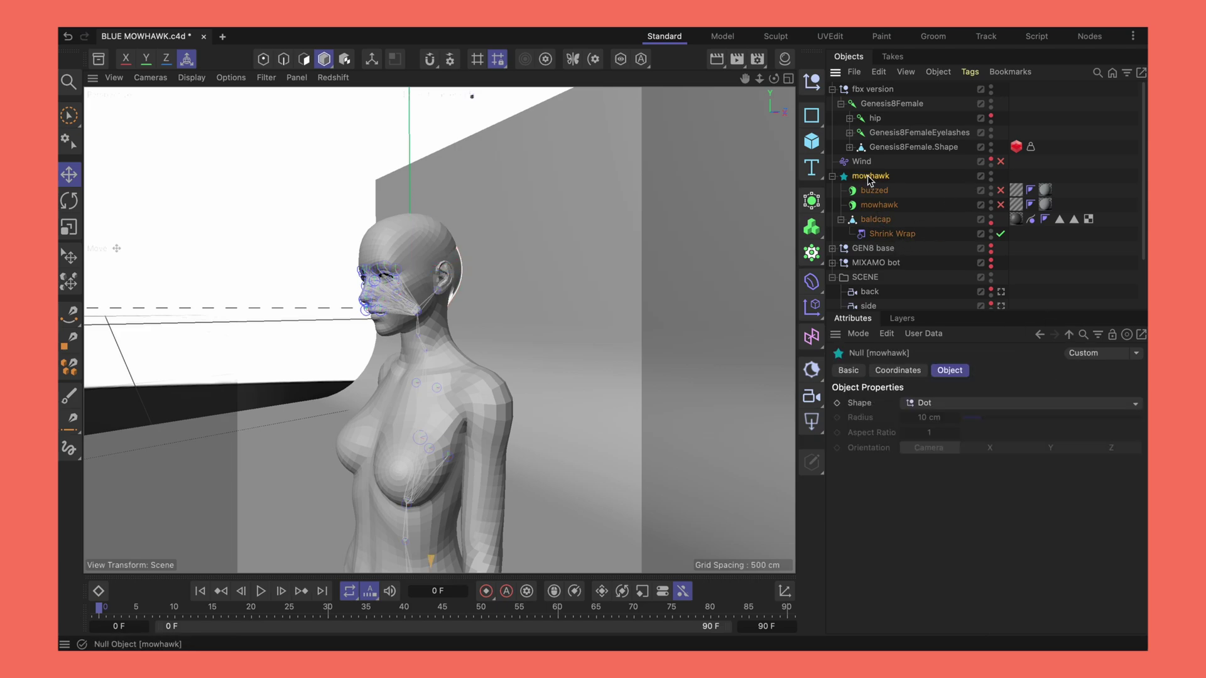
key(r)
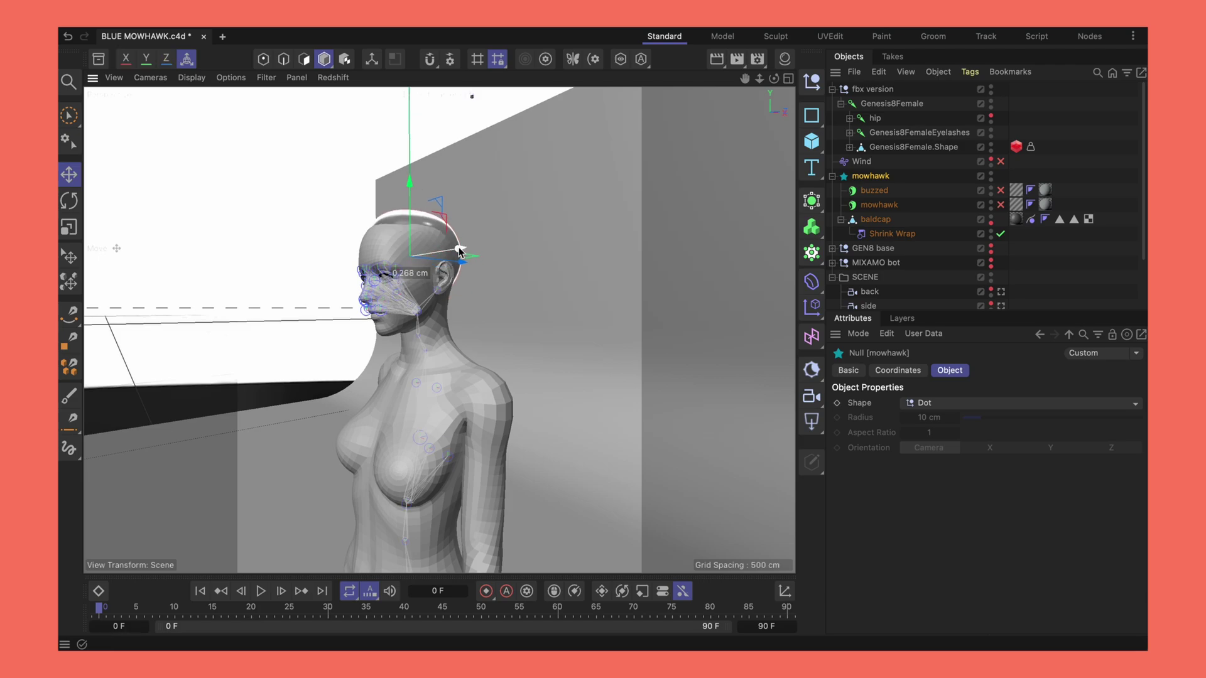
drag(368, 250, 364, 260)
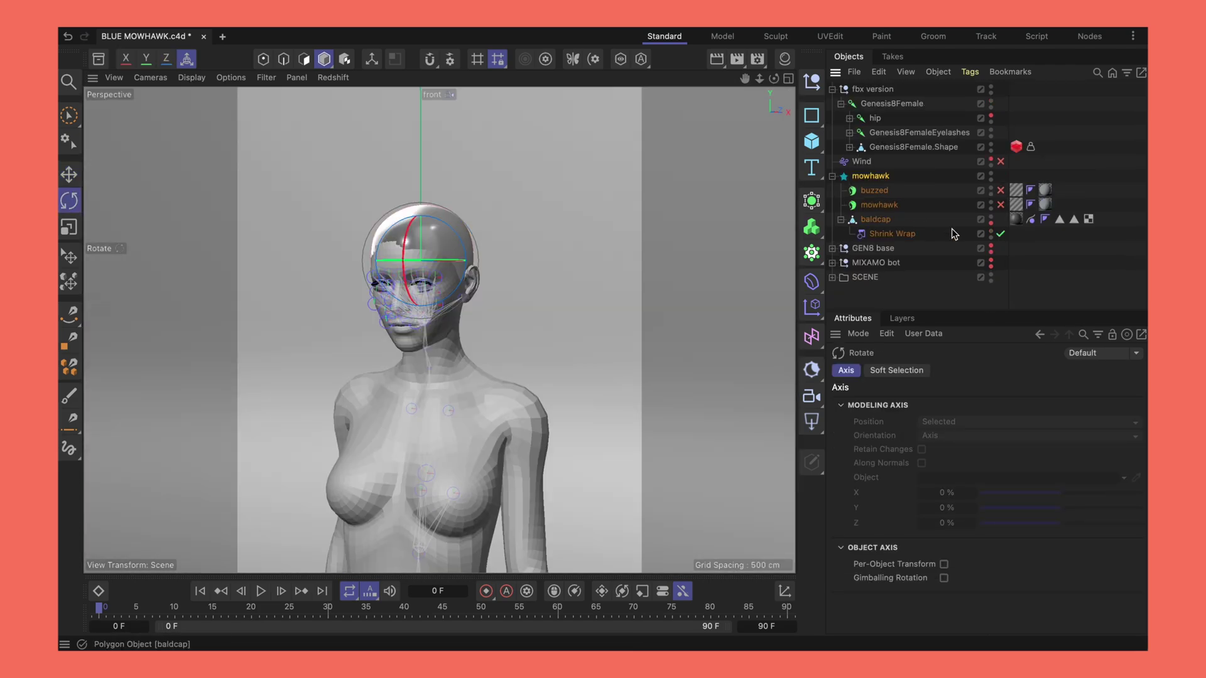
Step: Set Genesis8Female.Shape as the Shrink Wrap's target object and reduce its strength to 97.4 %
click(910, 236)
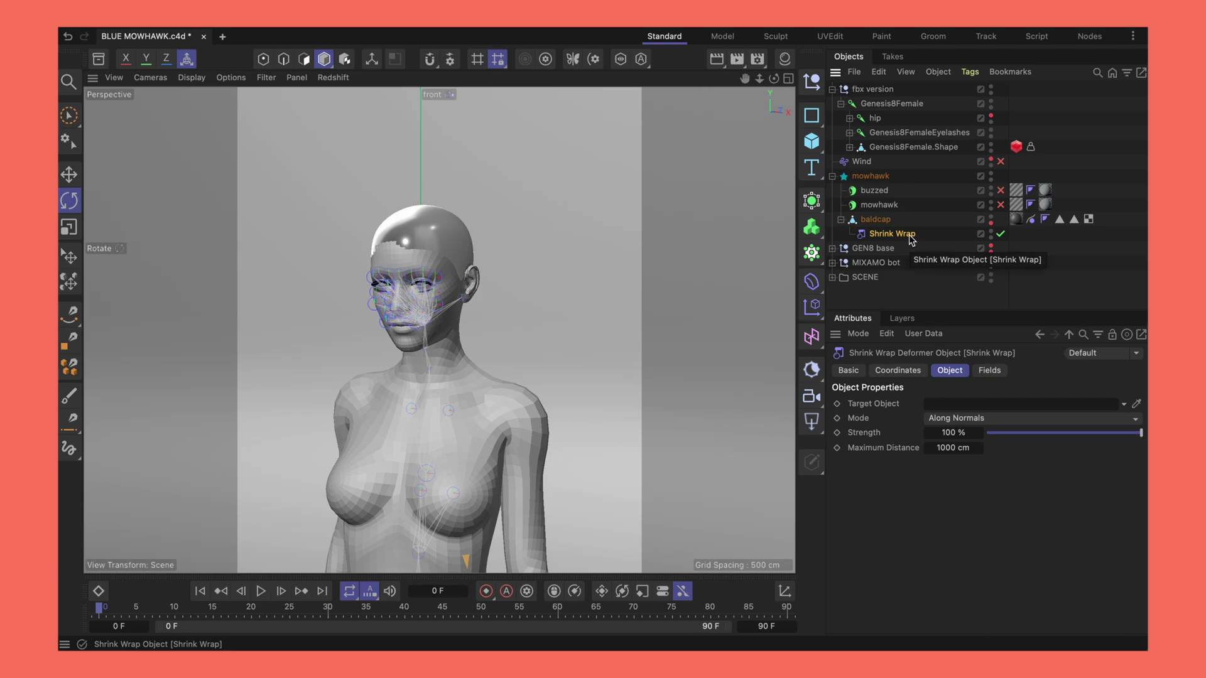
drag(914, 147, 954, 404)
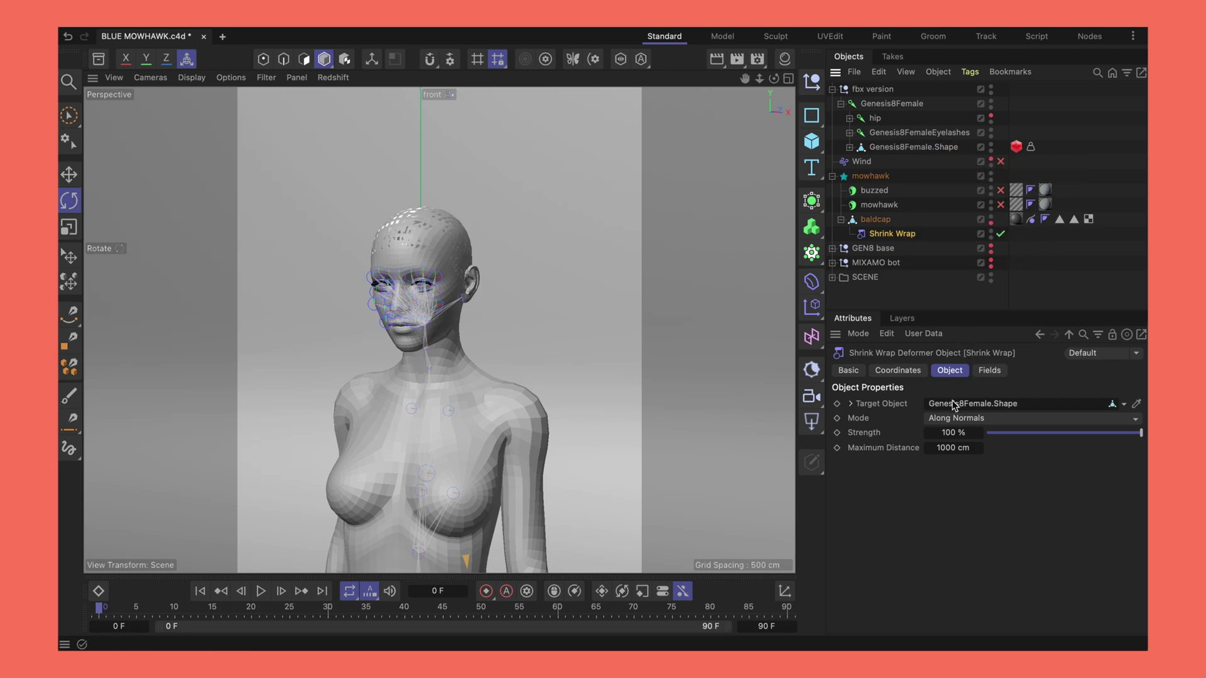
drag(1142, 438, 1138, 439)
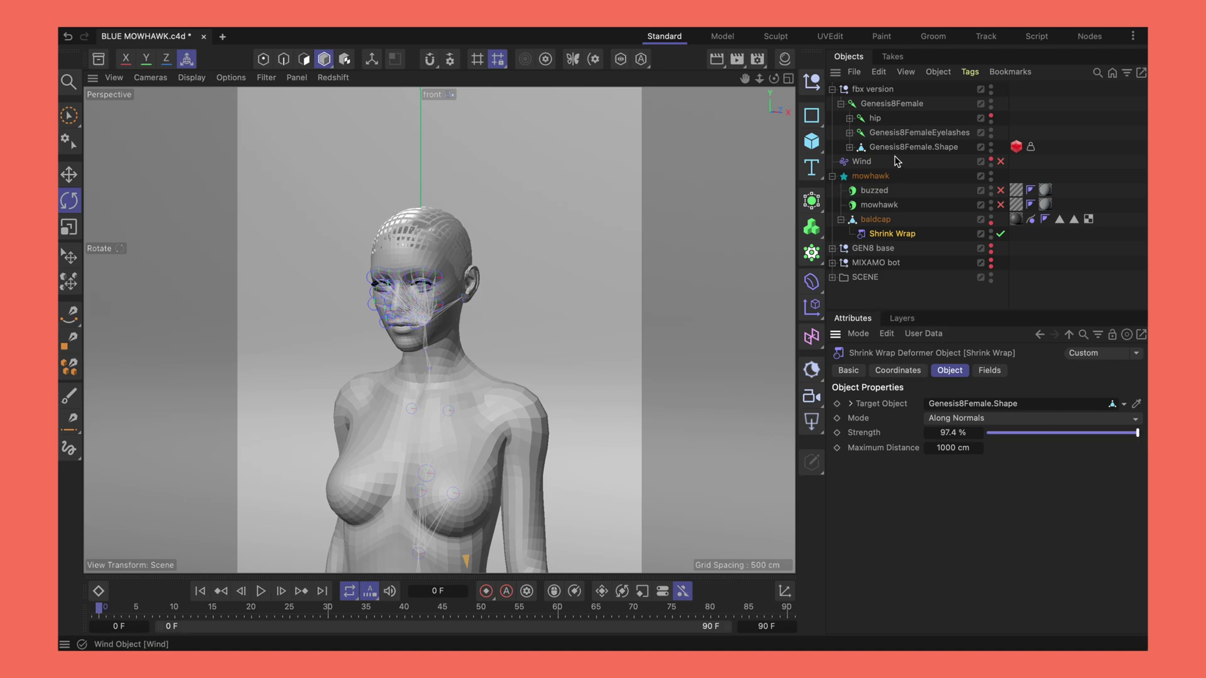
Step: Add a Constraint rigging tag to the baldcap, enable its Parent constraint and open the Parent settings
click(876, 221)
right_click(877, 225)
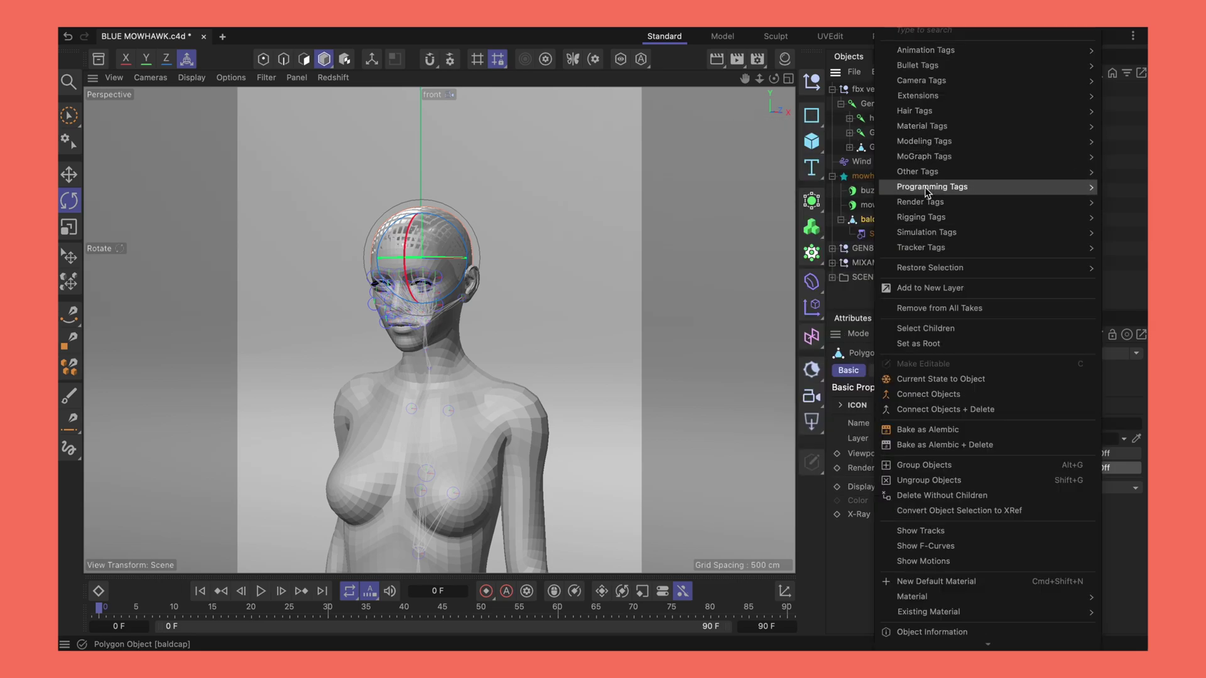
mouse_move(926, 220)
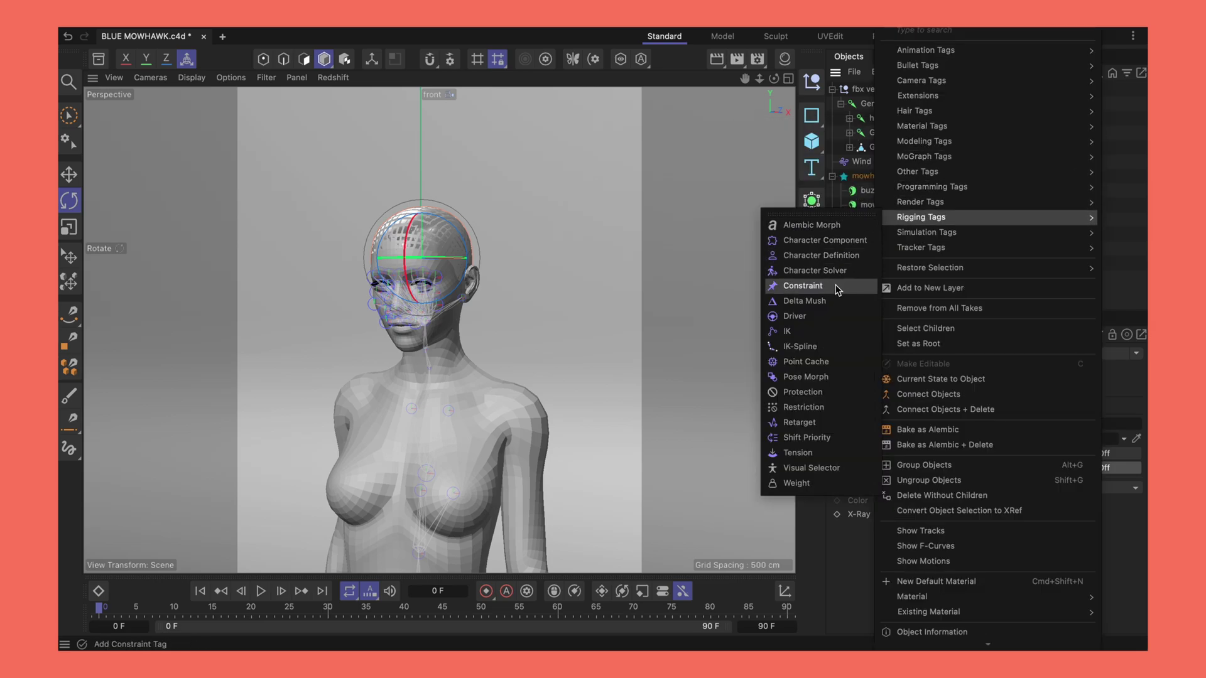
click(801, 287)
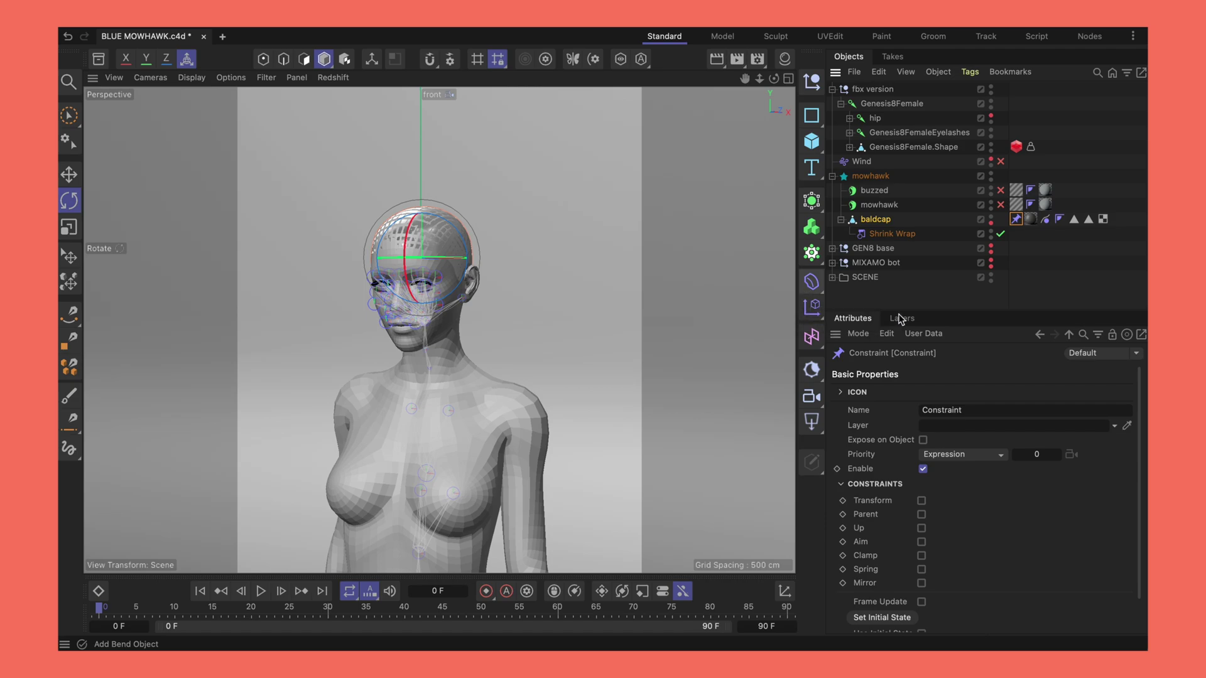
click(921, 514)
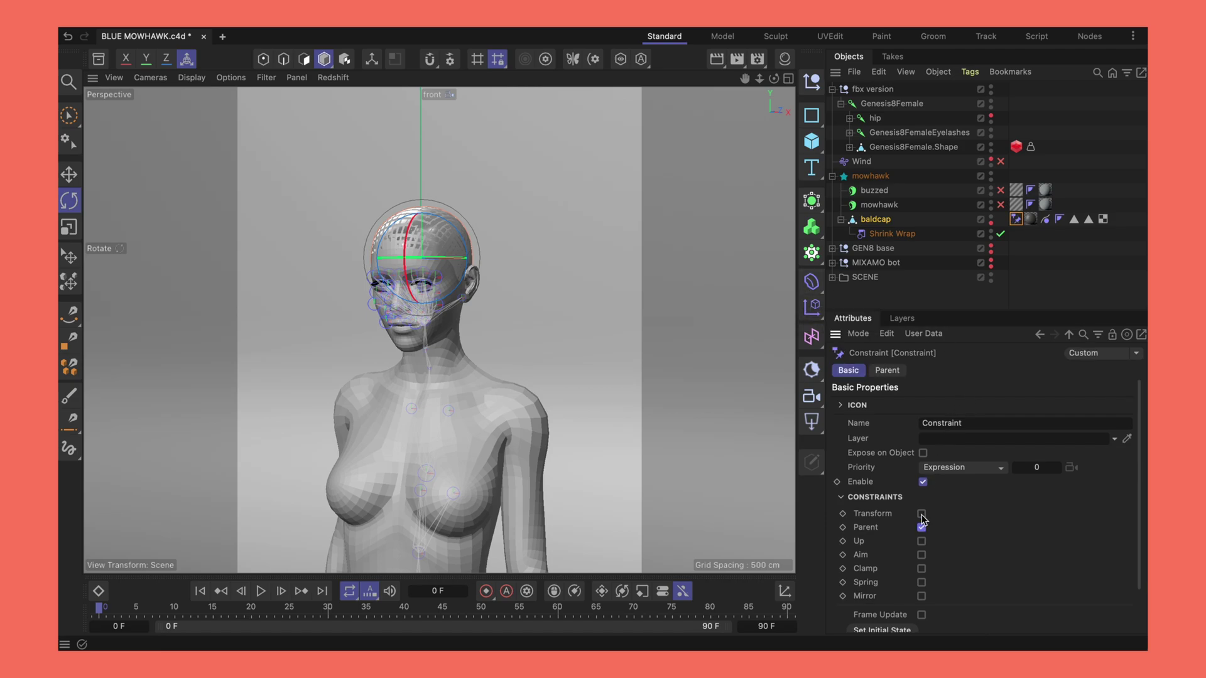
click(887, 371)
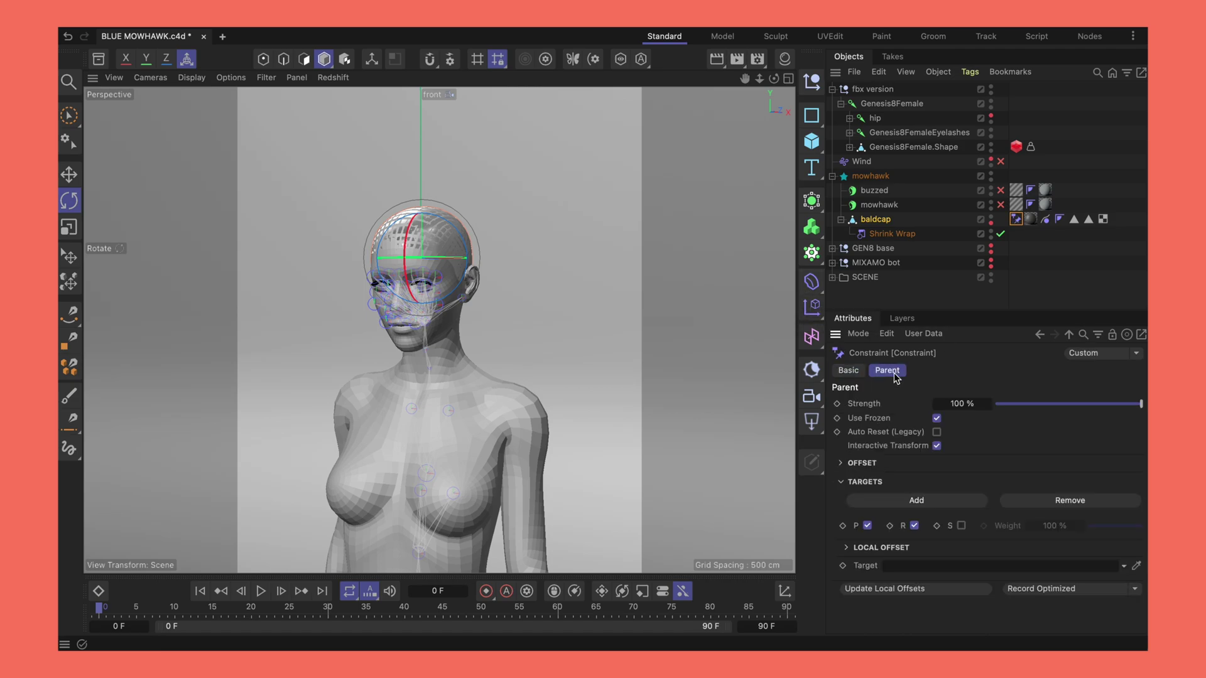
Step: Expand the hip joint hierarchy down to the head joint and assign head as the baldcap Parent constraint's target
click(849, 118)
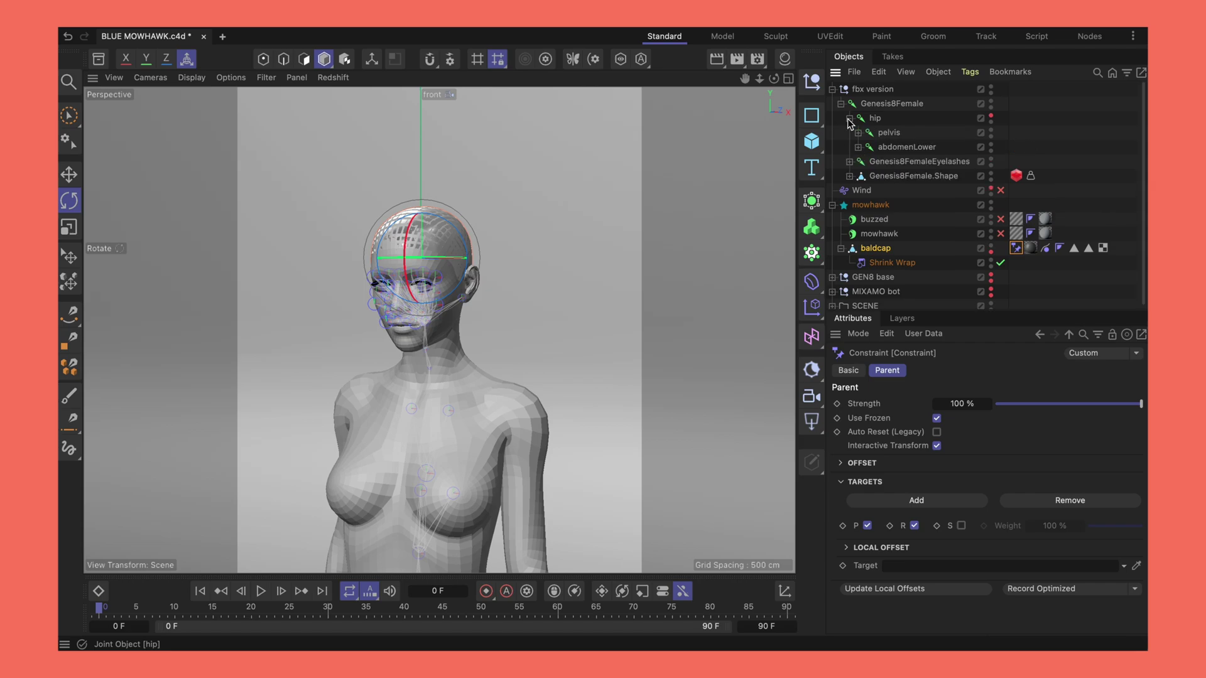
click(858, 147)
click(867, 161)
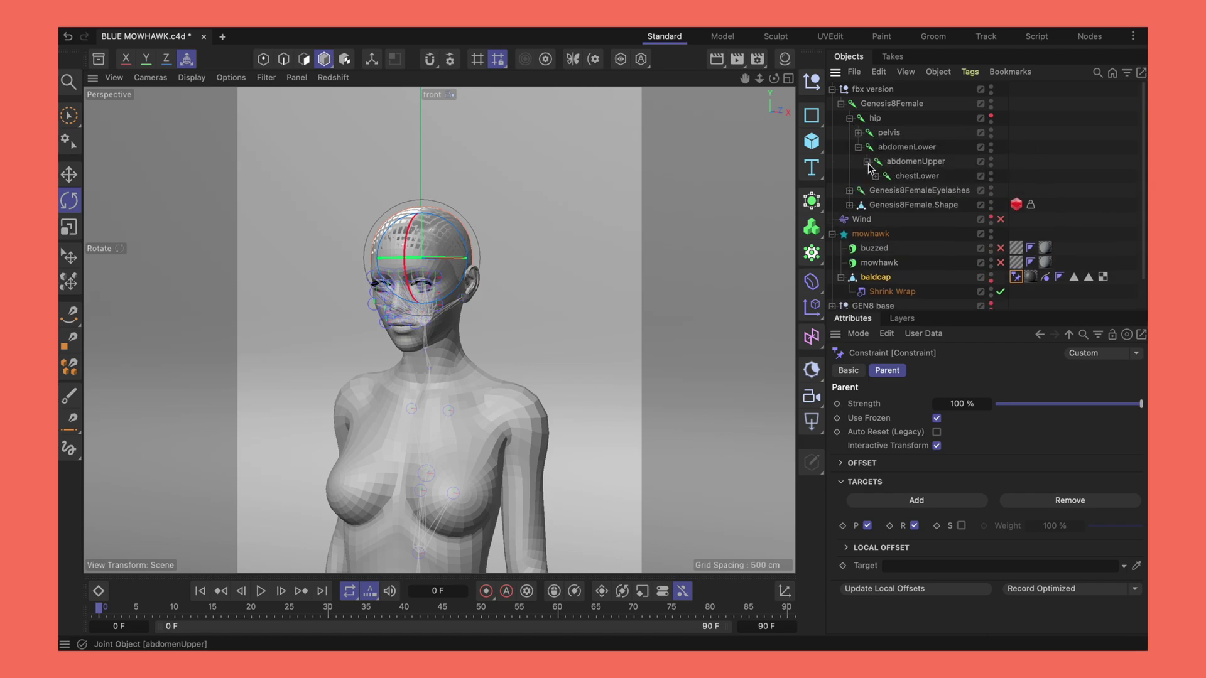
click(875, 176)
click(884, 190)
click(892, 233)
click(901, 248)
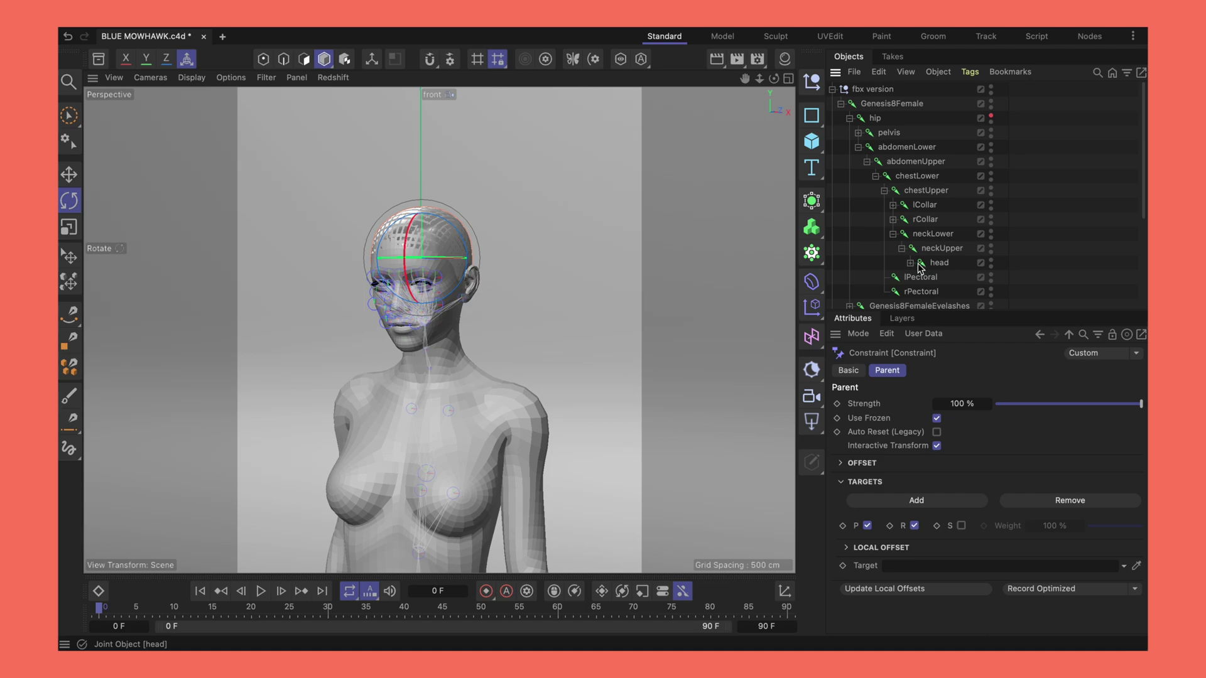
drag(941, 269, 918, 567)
click(1033, 195)
Step: Collapse the fbx version group, re-enable the buzzed and mowhawk hair and the Wind, and play the animation forwards
click(831, 90)
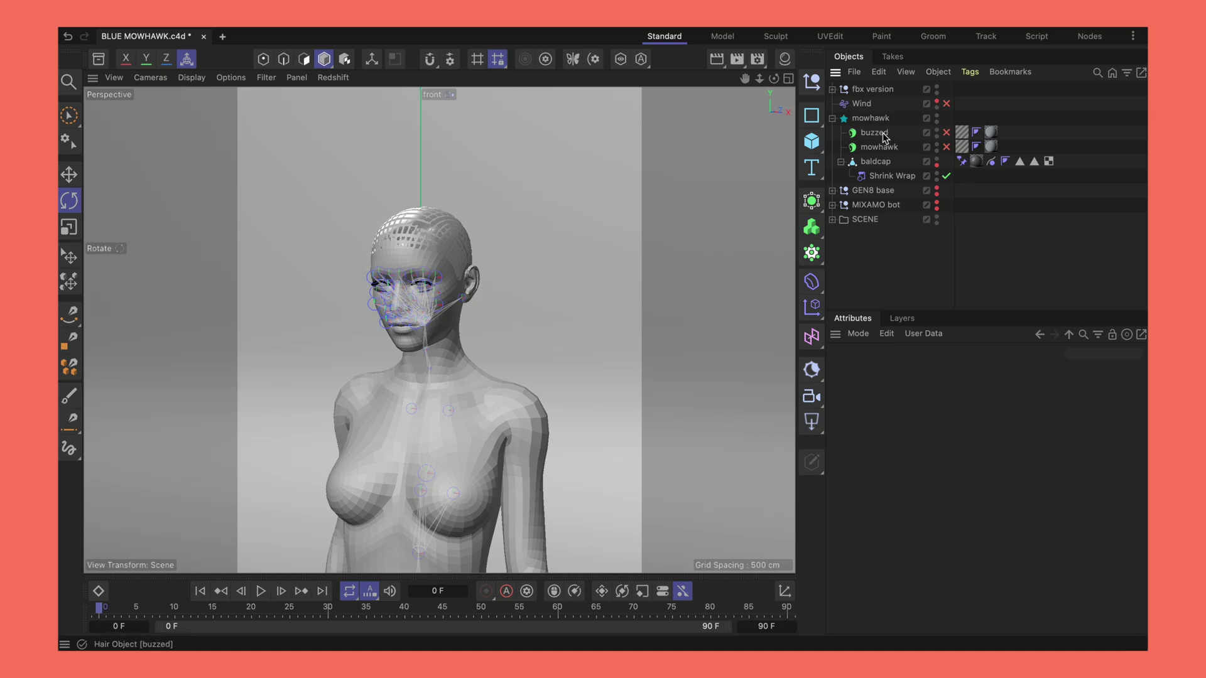
click(946, 132)
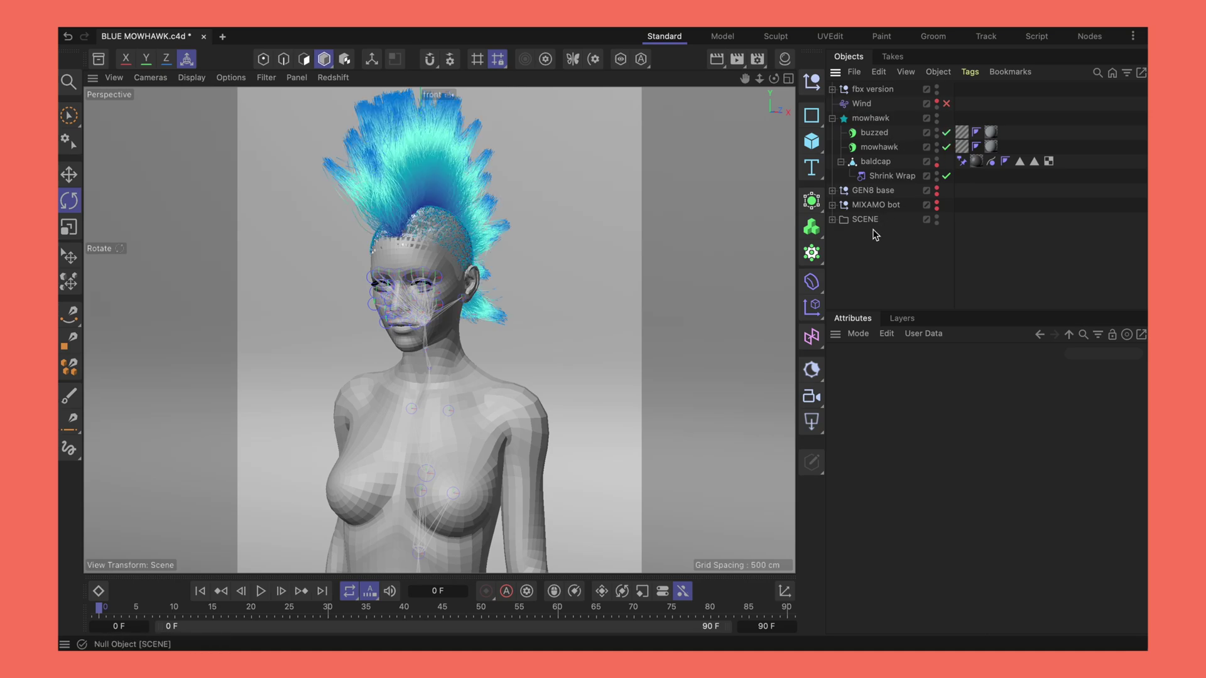
click(262, 592)
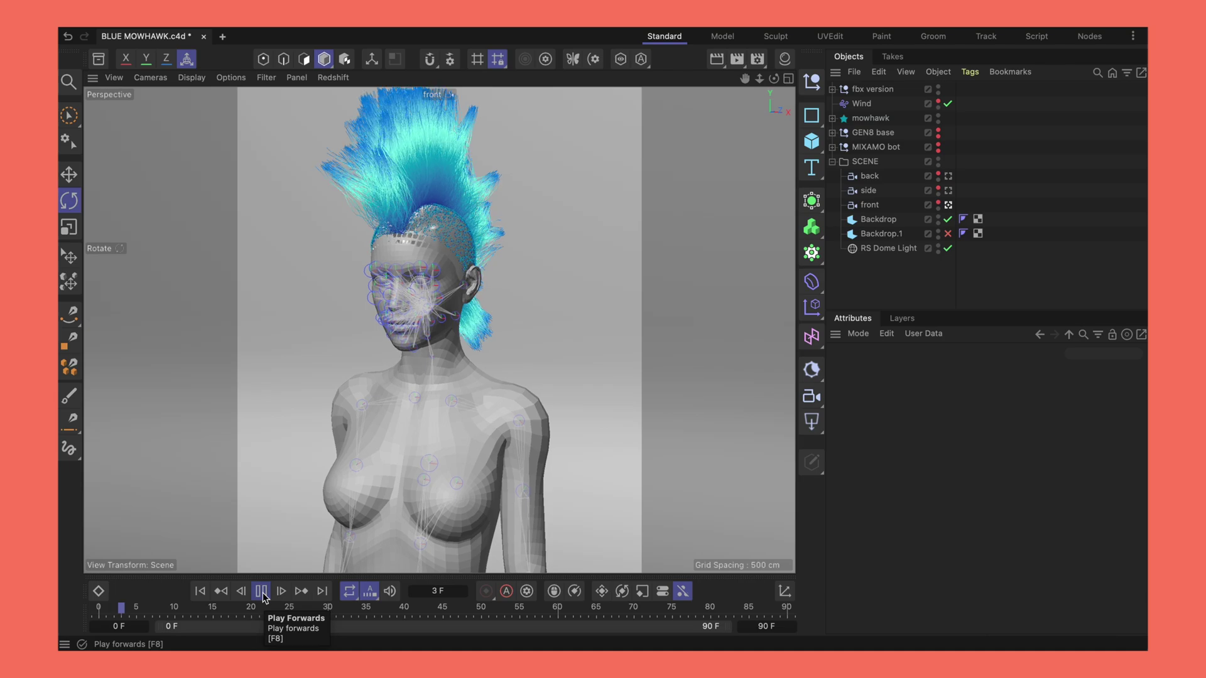